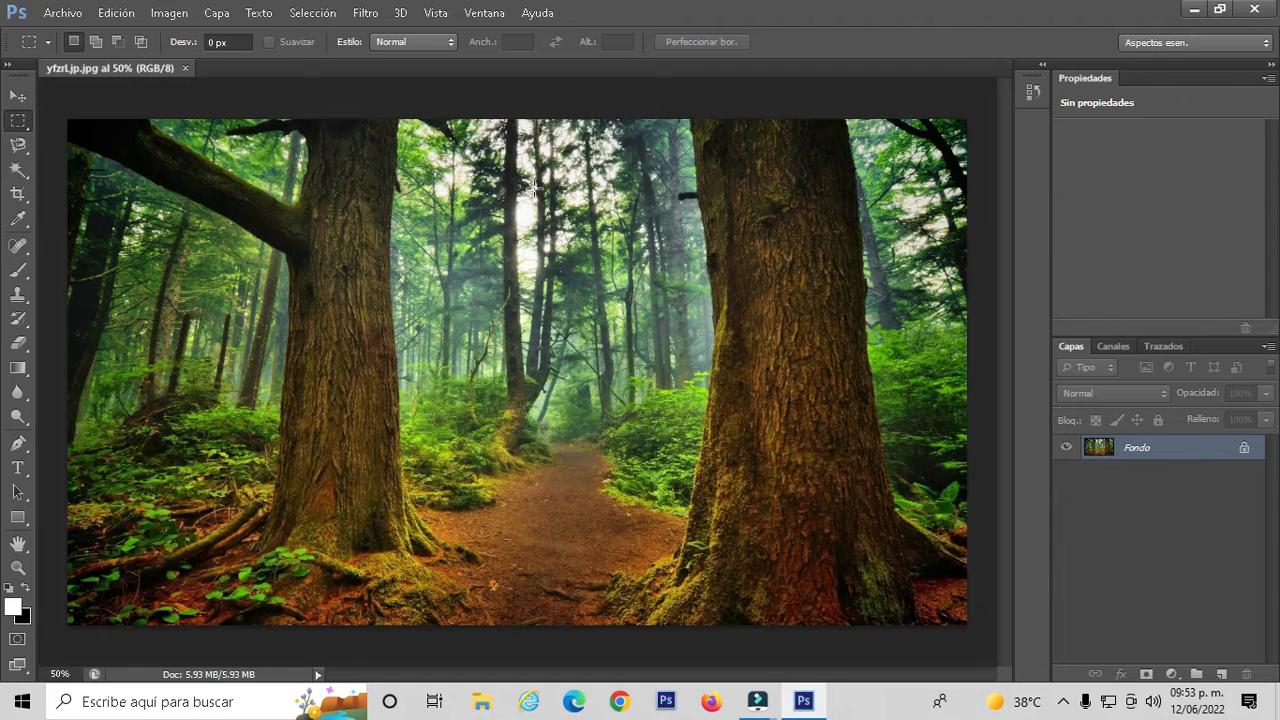
Place the roaring tyrannosaurus image from the Imágenes guardadas folder into the forest document at its default size.
{"action": "left_click", "coordinate": [64, 14]}
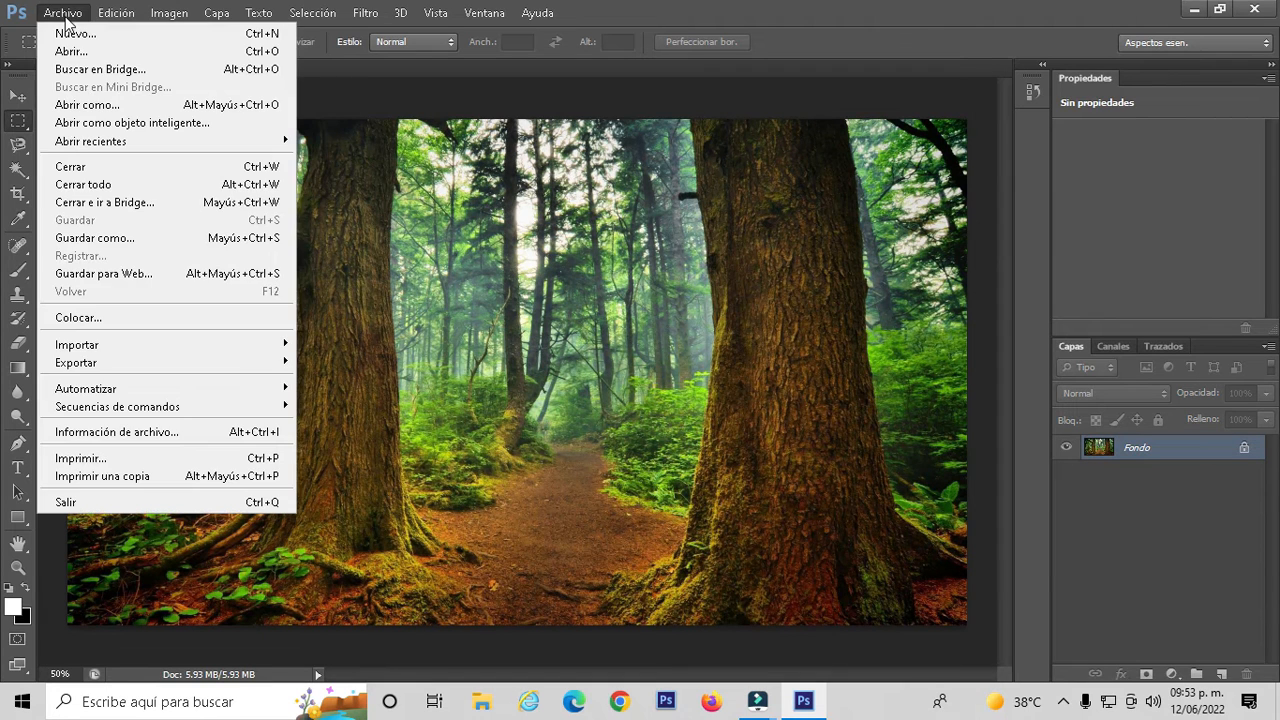
{"action": "left_click", "coordinate": [150, 316]}
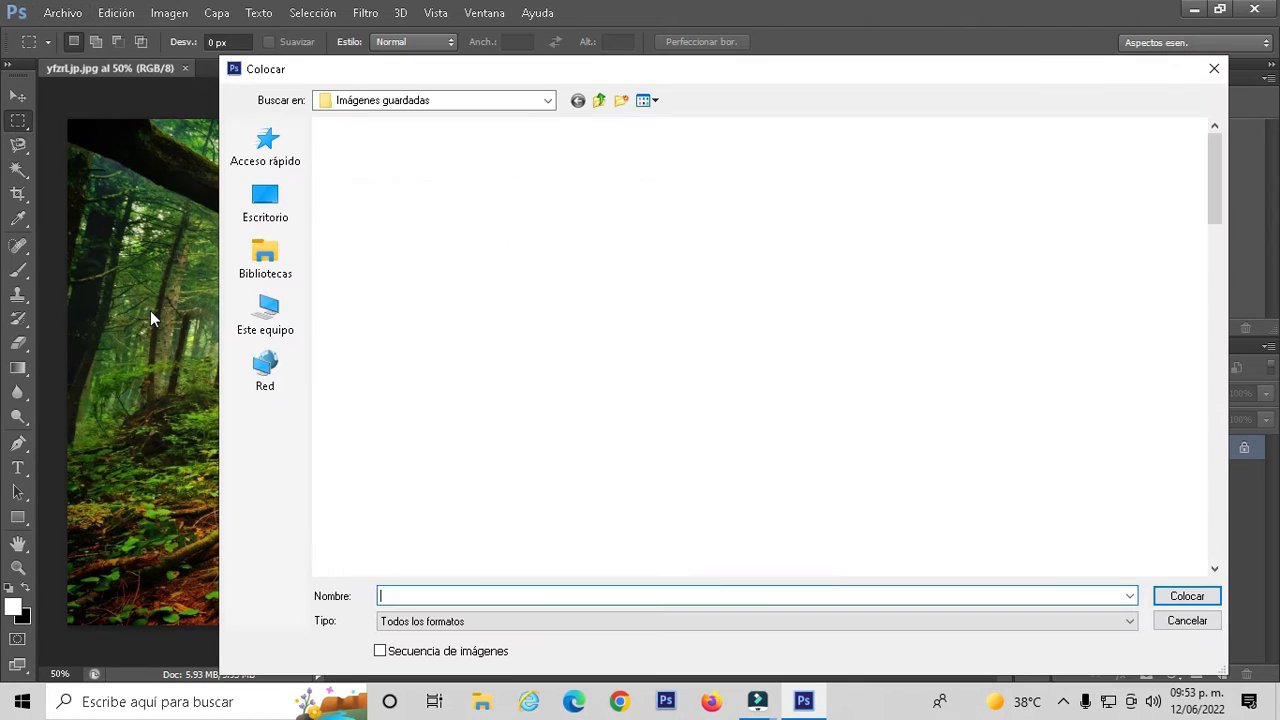
{"action": "left_click_drag", "start_coordinate": [1217, 205], "coordinate": [1263, 430]}
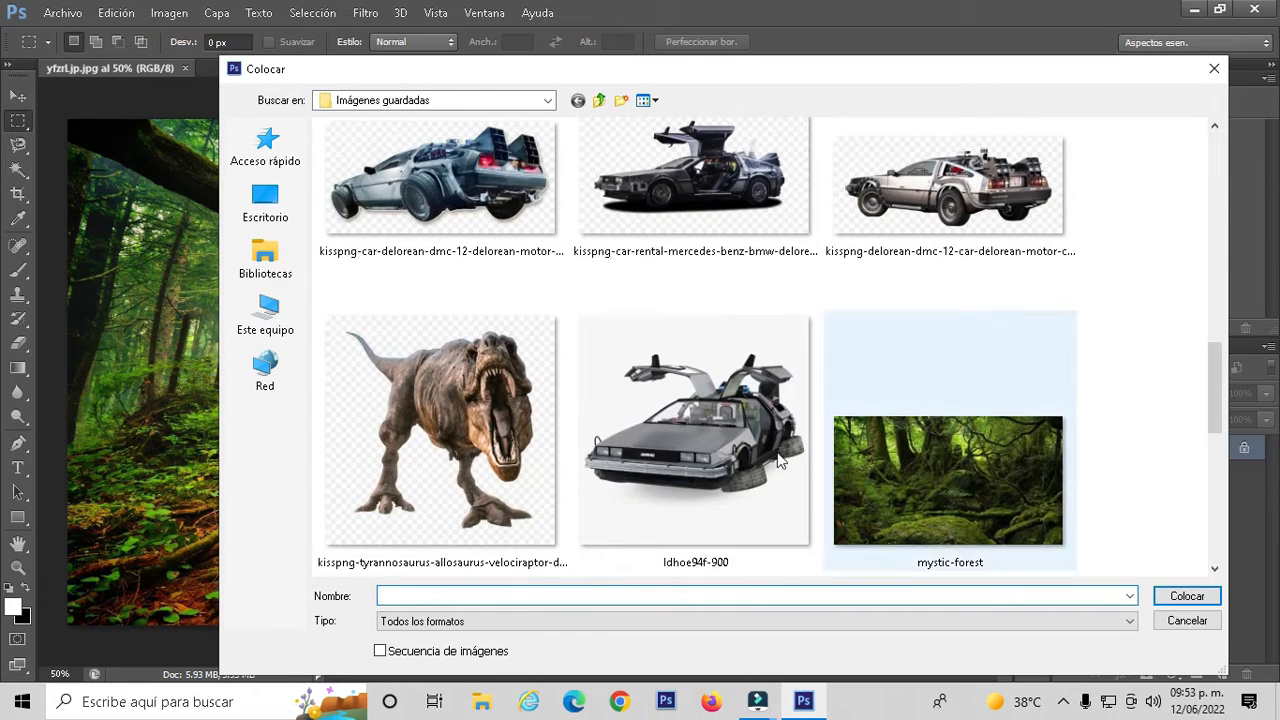
{"action": "left_click", "coordinate": [471, 417]}
{"action": "double_click", "coordinate": [471, 417]}
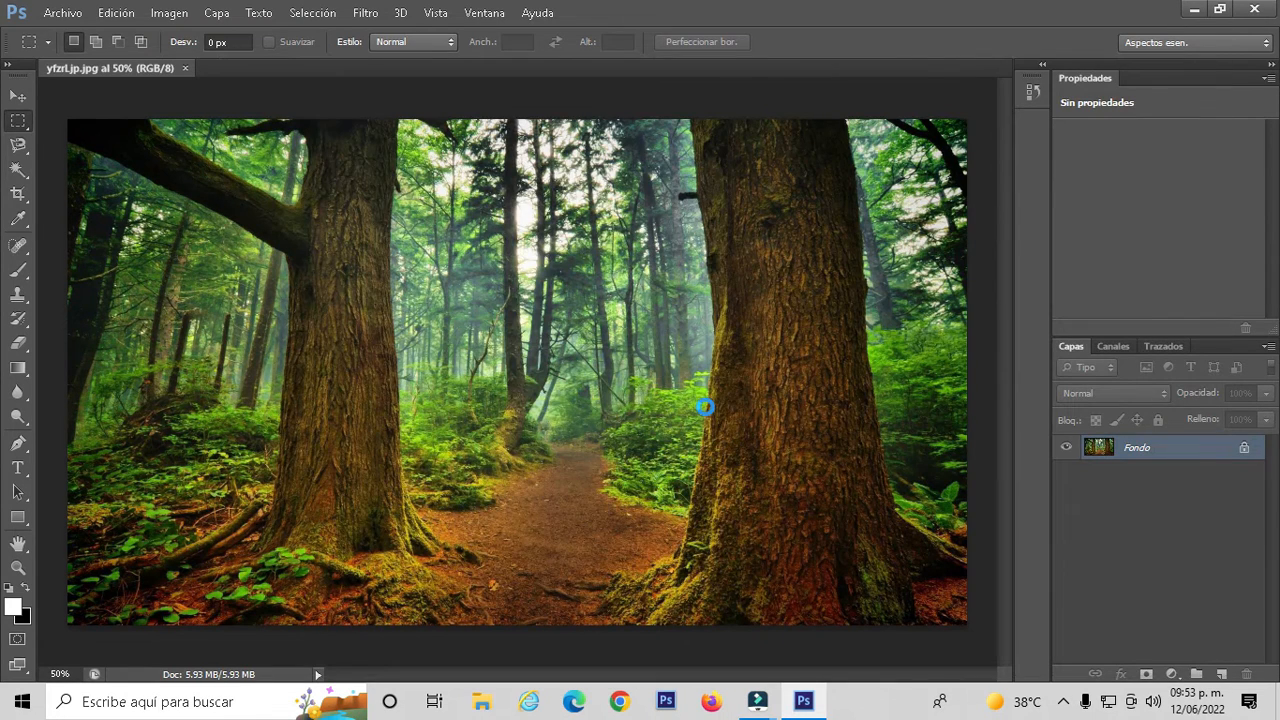
{"action": "left_click_drag", "start_coordinate": [634, 387], "coordinate": [640, 395]}
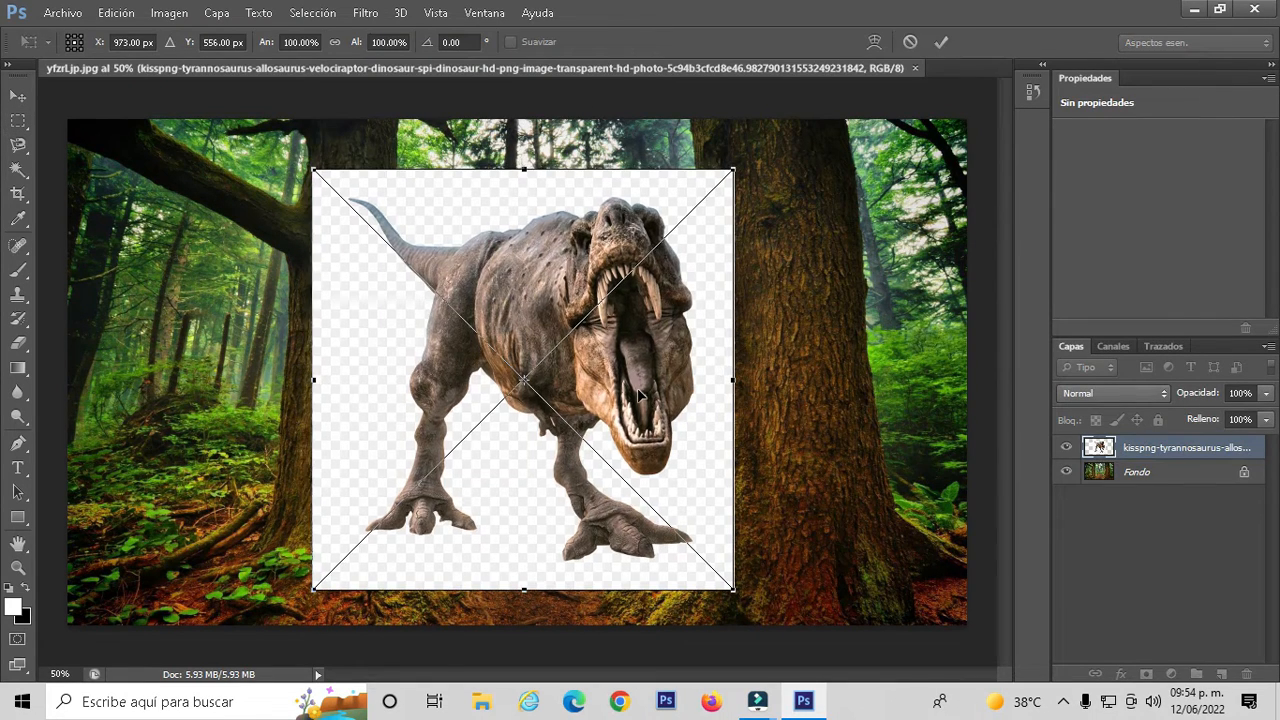
{"action": "key", "text": "Return"}
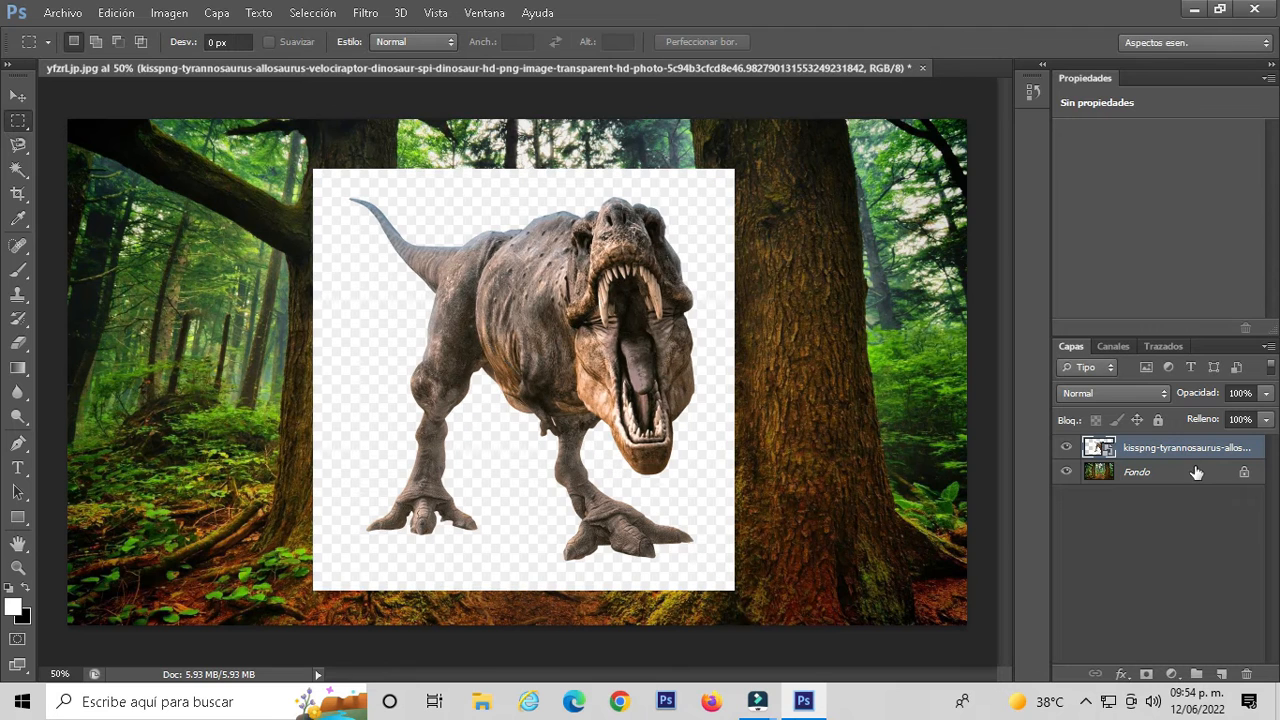
Rasterize the tyrannosaurus layer and delete its checkered background with a Magic Wand selection, leaving nothing selected.
{"action": "right_click", "coordinate": [1186, 451]}
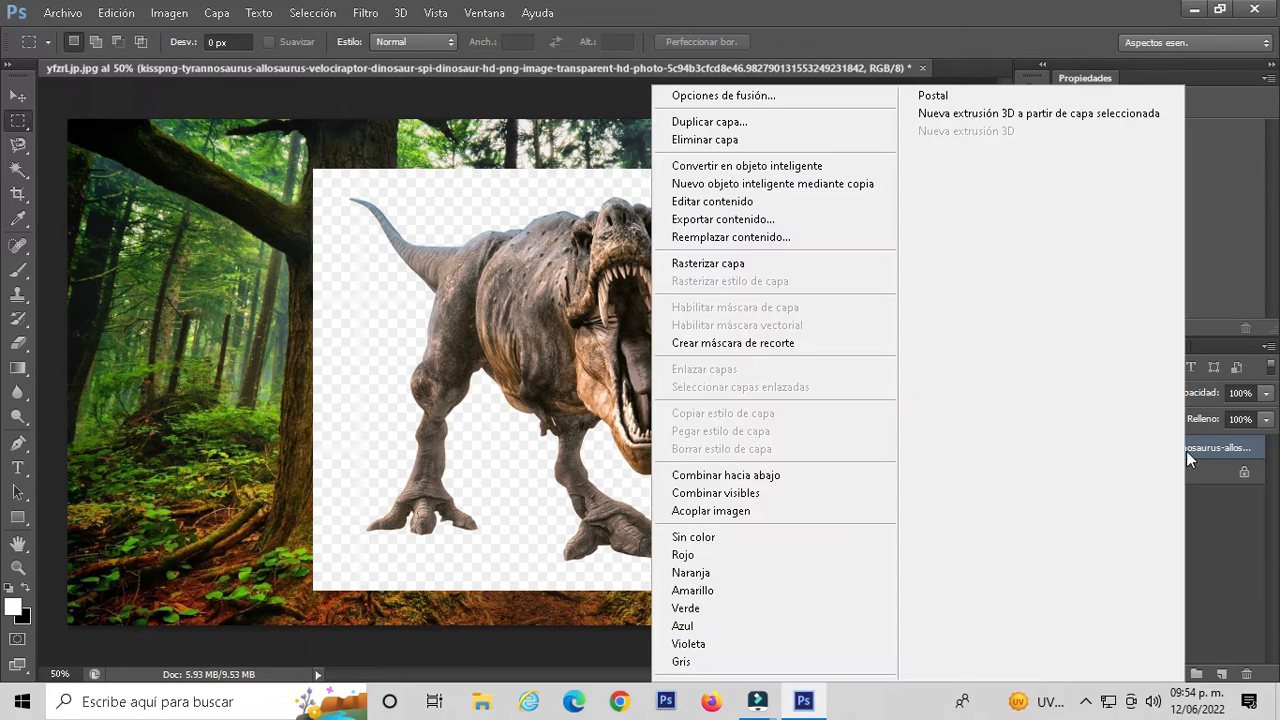
{"action": "left_click", "coordinate": [832, 262]}
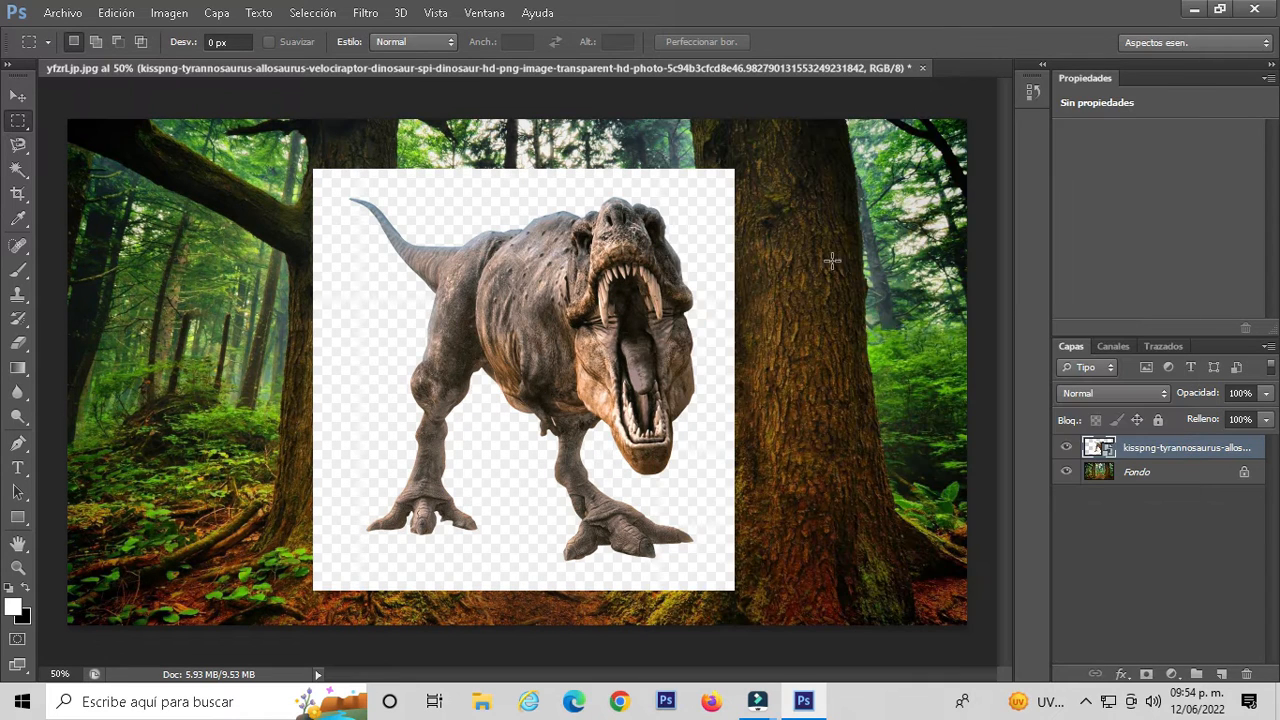
{"action": "left_click", "coordinate": [22, 172]}
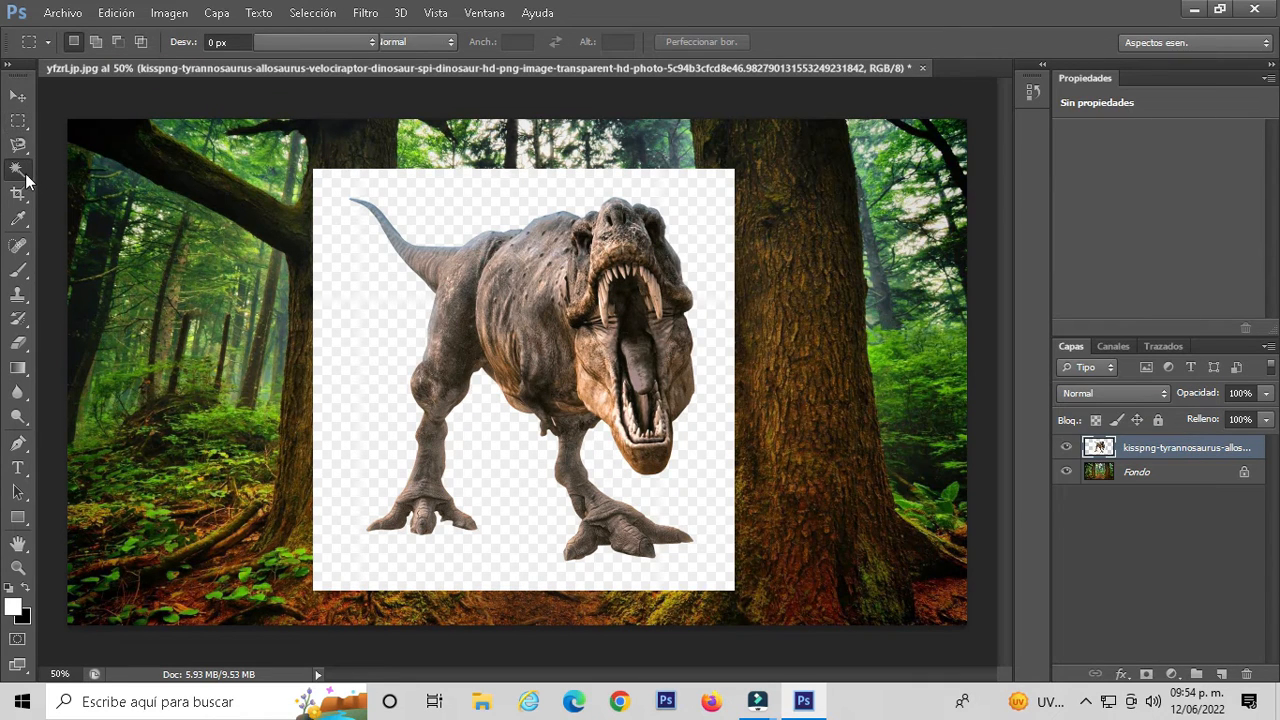
{"action": "left_click", "coordinate": [376, 396]}
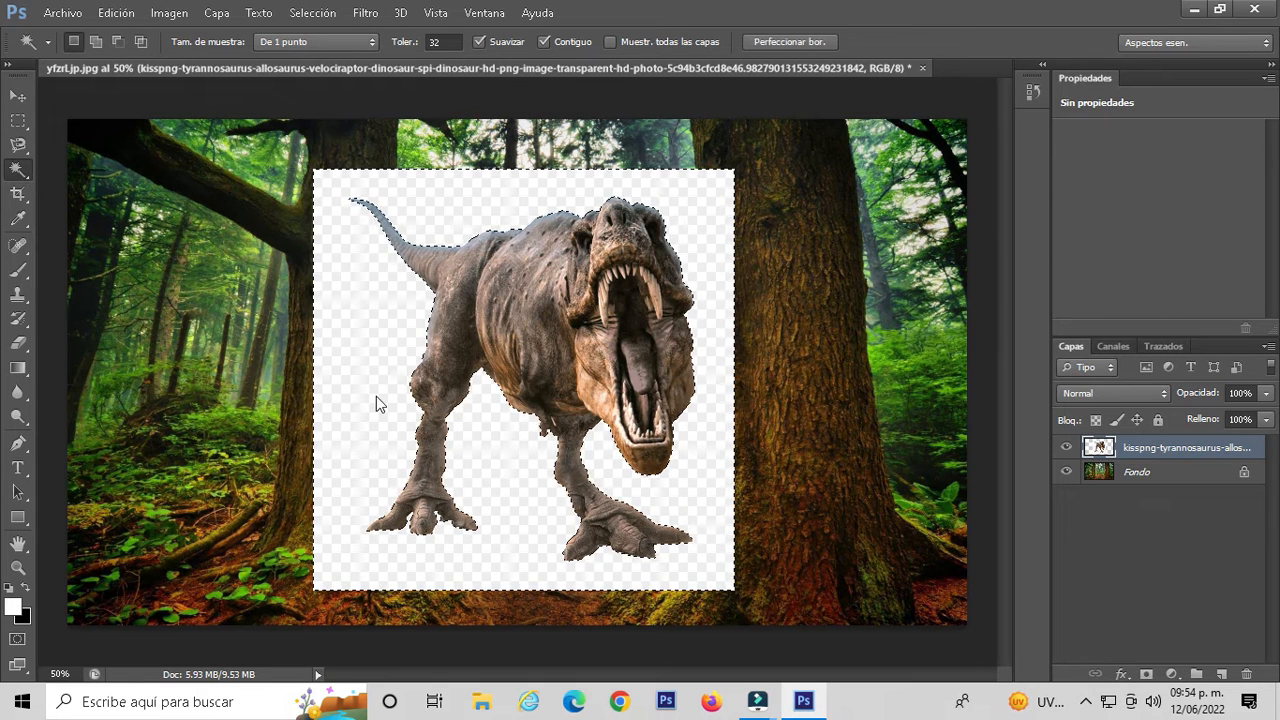
{"action": "key", "text": "Delete"}
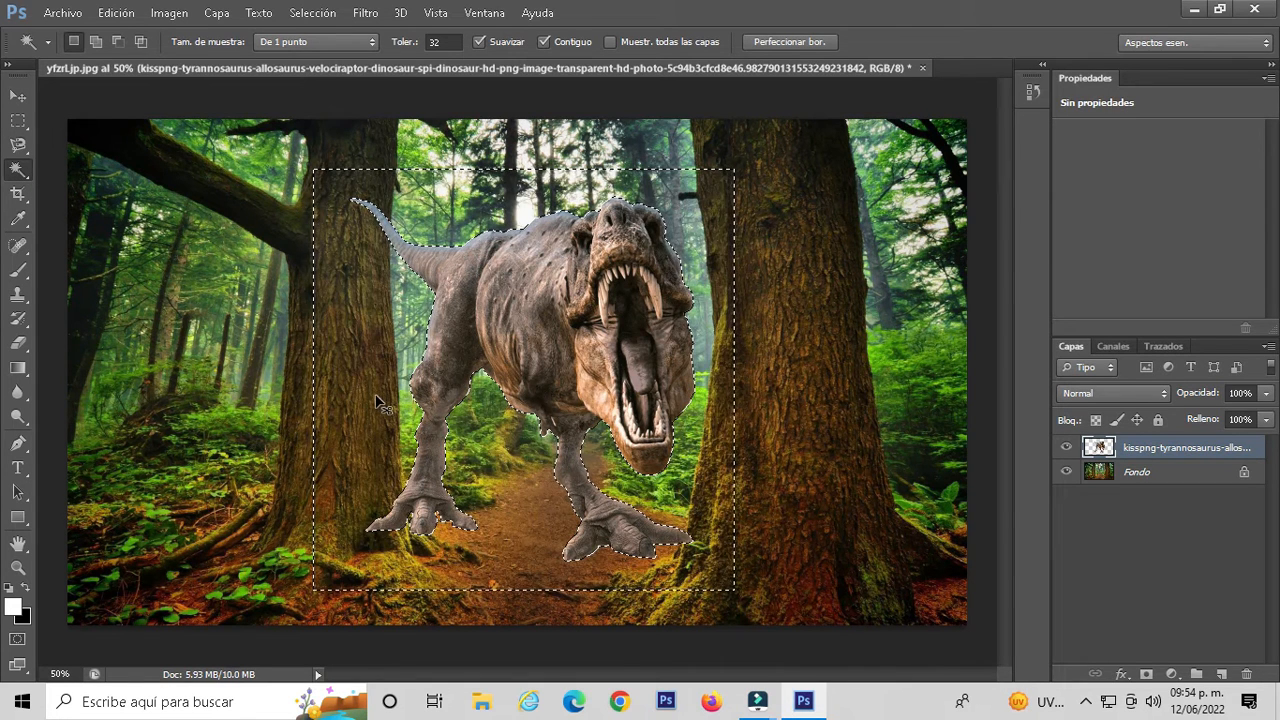
{"action": "key", "text": "ctrl+d"}
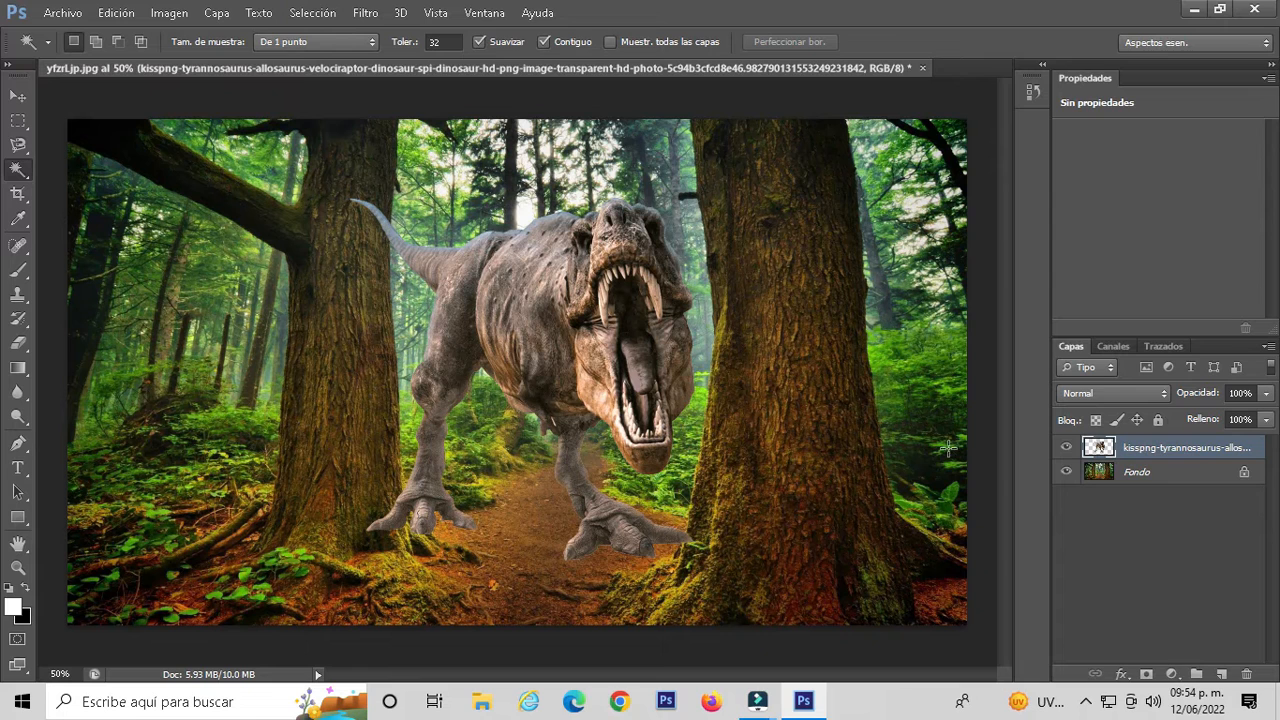
Add a Levels adjustment clipped to the tyrannosaurus layer, with input levels 42, 0.82 and 242.
{"action": "left_click", "coordinate": [1170, 675]}
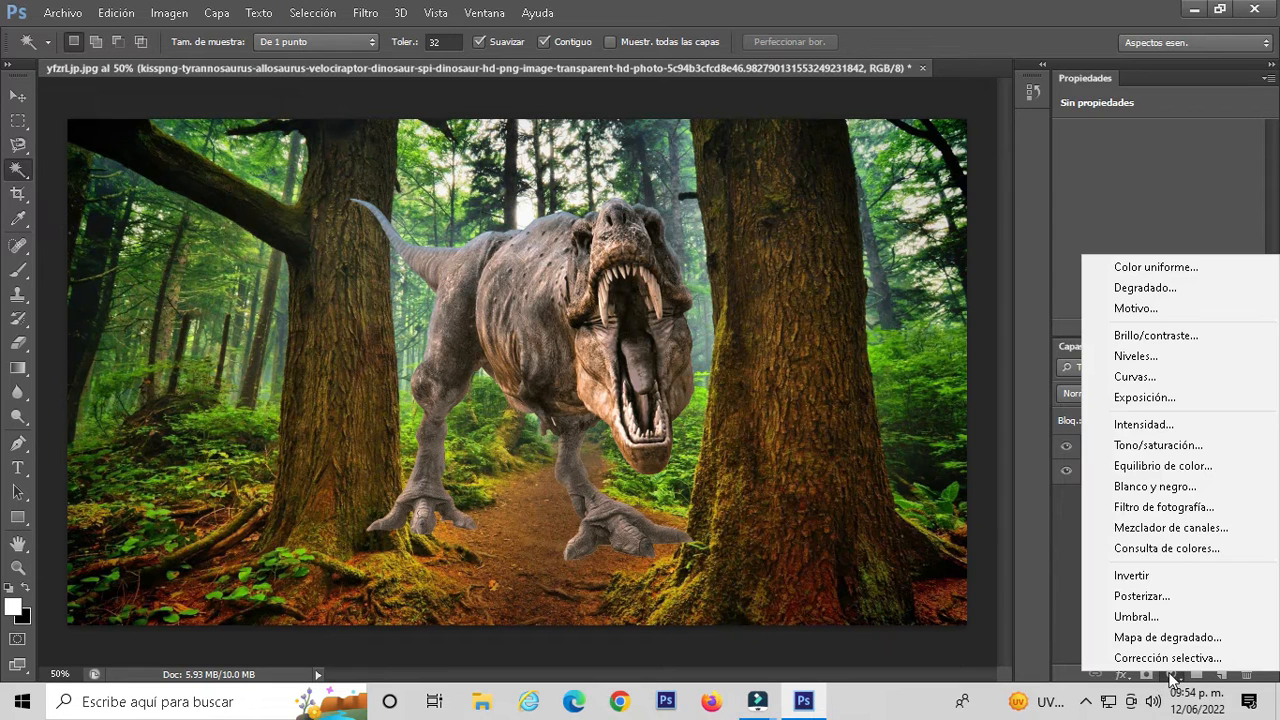
{"action": "left_click", "coordinate": [1150, 358]}
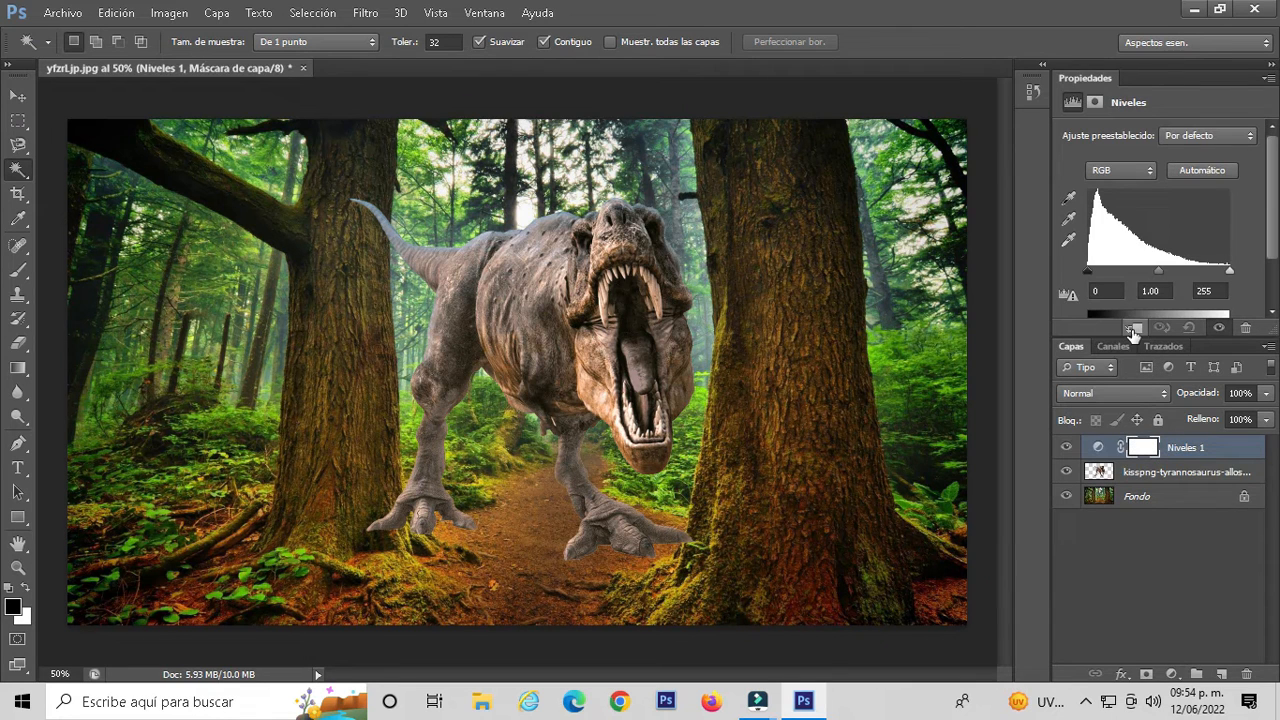
{"action": "left_click", "coordinate": [1134, 329]}
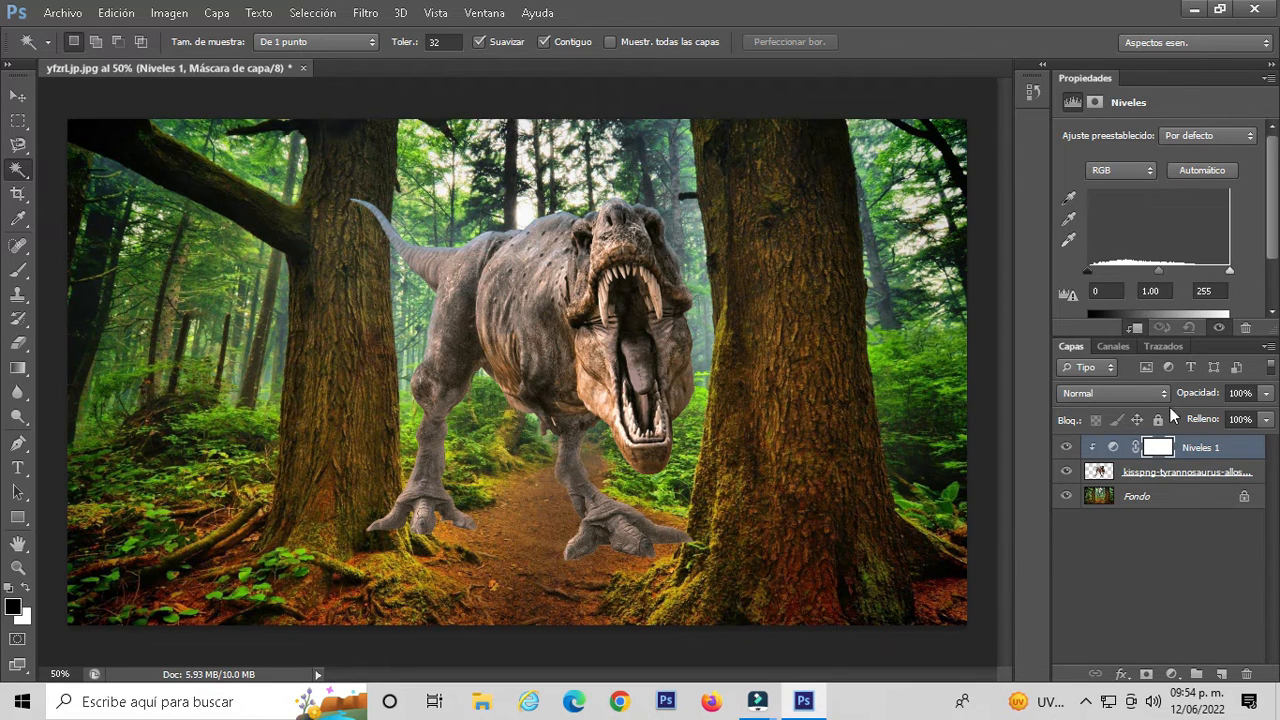
{"action": "left_click_drag", "start_coordinate": [1159, 272], "coordinate": [1222, 272]}
{"action": "left_click", "coordinate": [1230, 272]}
{"action": "left_click", "coordinate": [1097, 274]}
{"action": "left_click_drag", "start_coordinate": [1096, 277], "coordinate": [1102, 270]}
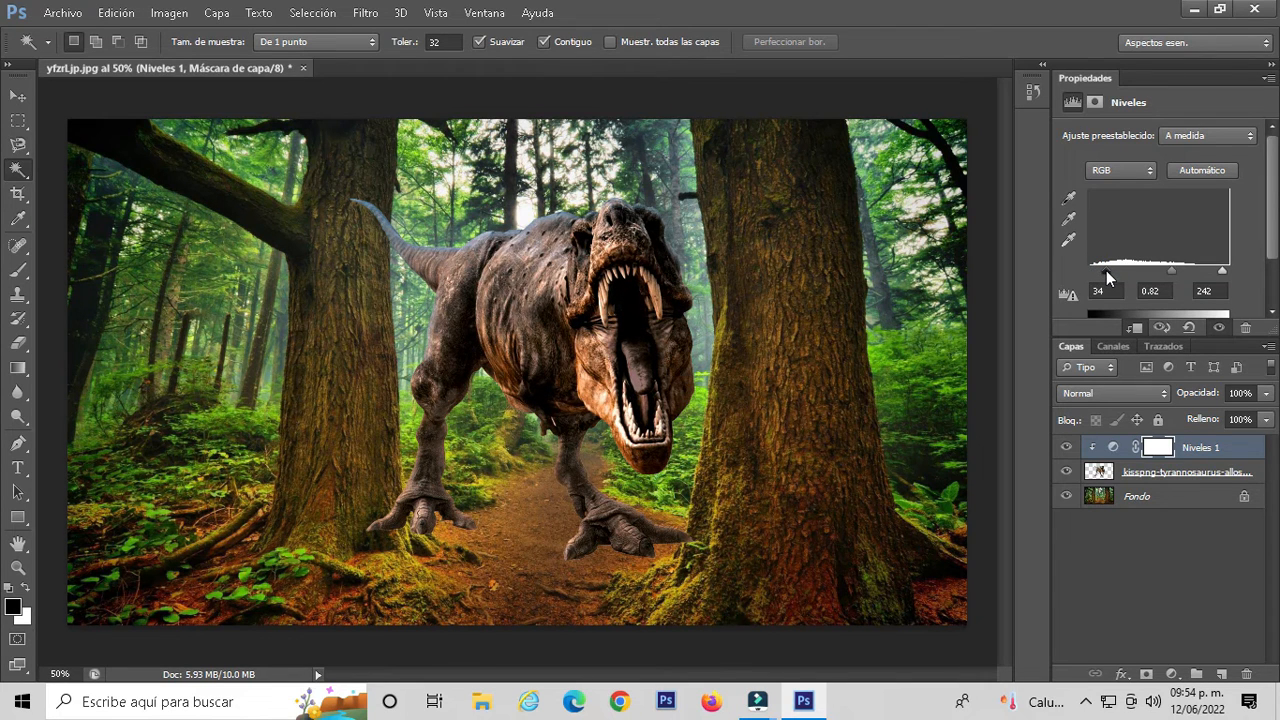
{"action": "left_click_drag", "start_coordinate": [1109, 272], "coordinate": [1111, 271]}
Add a layer mask to the tyrannosaurus and hide the tail tip and toes overlapping the left tree with a hard 149 px black brush.
{"action": "left_click", "coordinate": [1106, 472]}
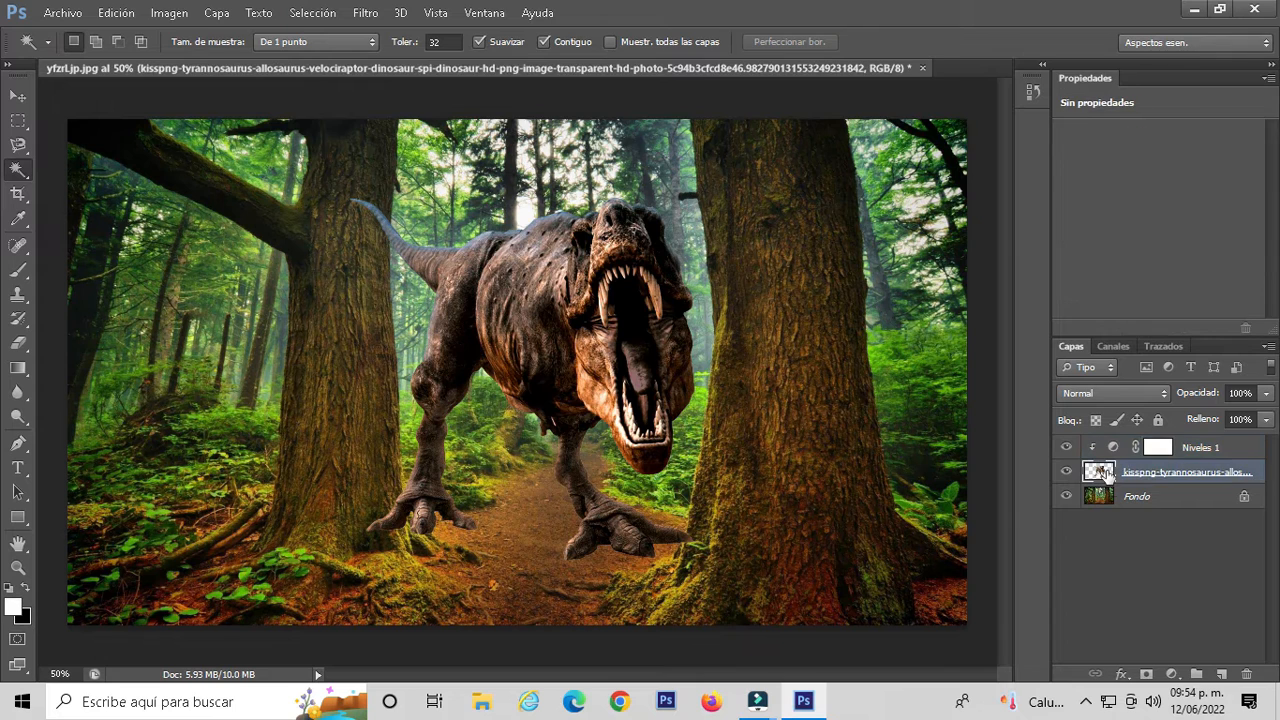
{"action": "left_click", "coordinate": [1146, 675]}
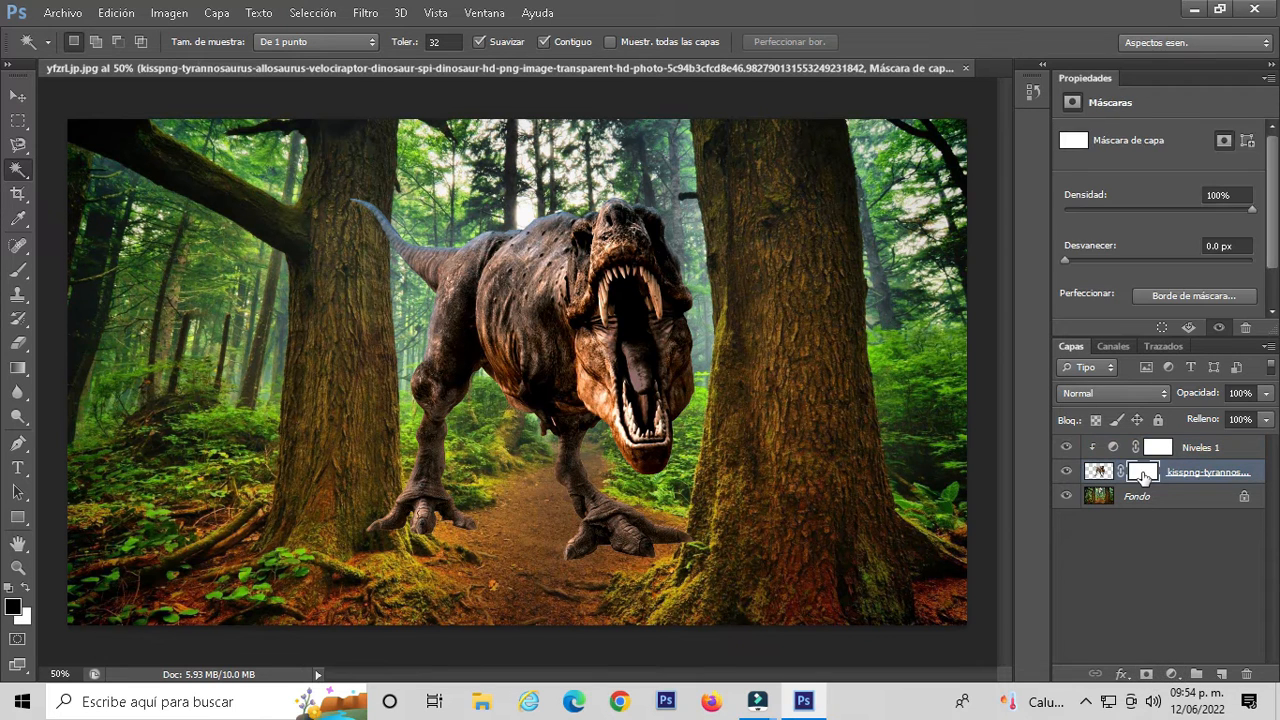
{"action": "left_click", "coordinate": [20, 268]}
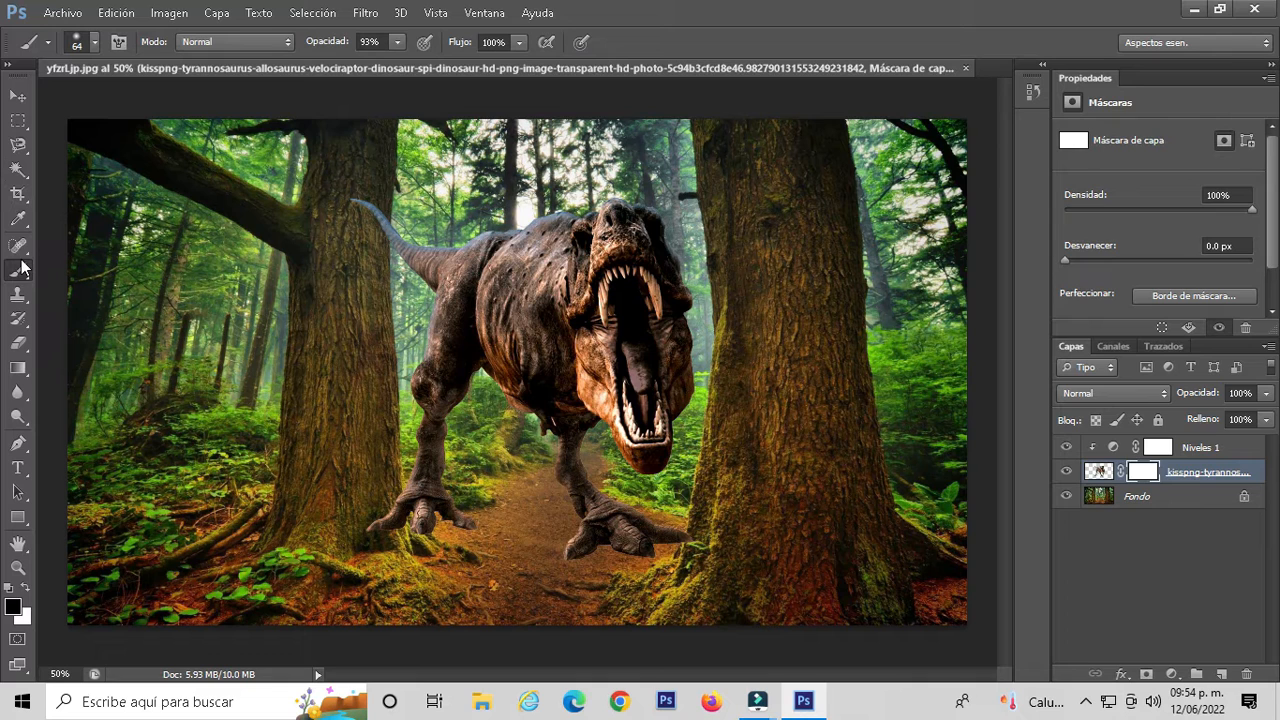
{"action": "left_click", "coordinate": [94, 42]}
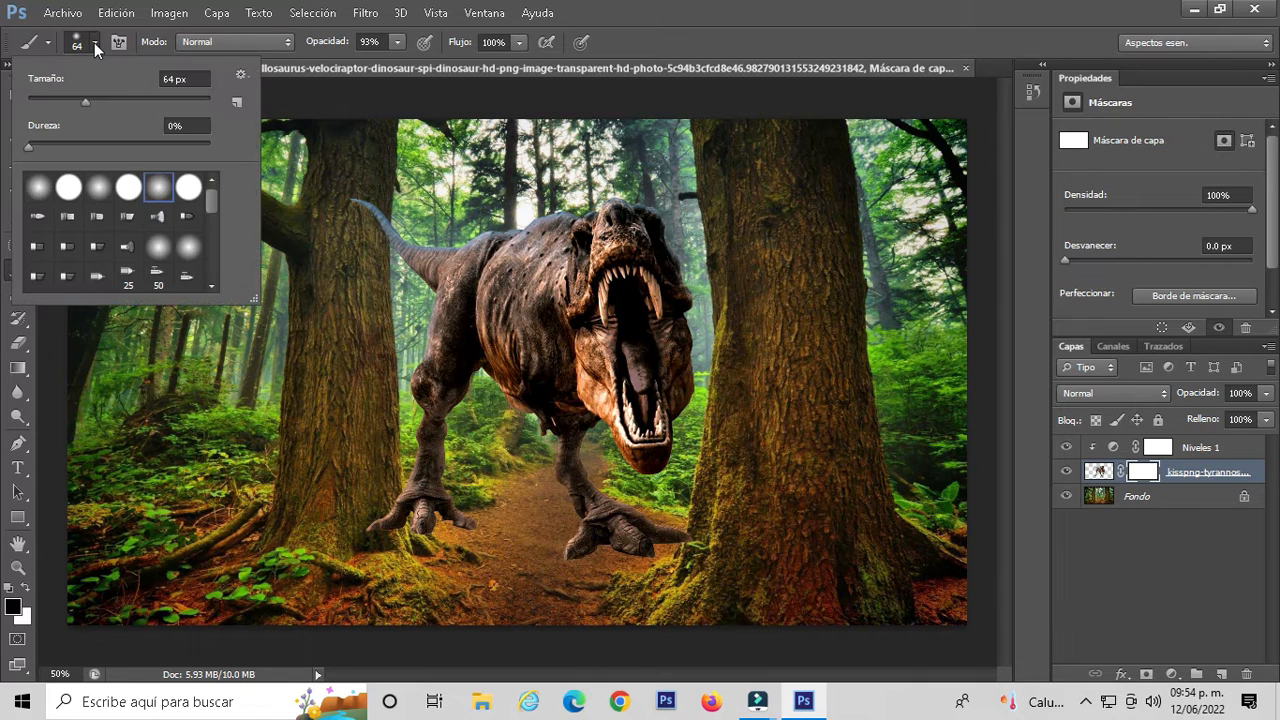
{"action": "left_click", "coordinate": [130, 184]}
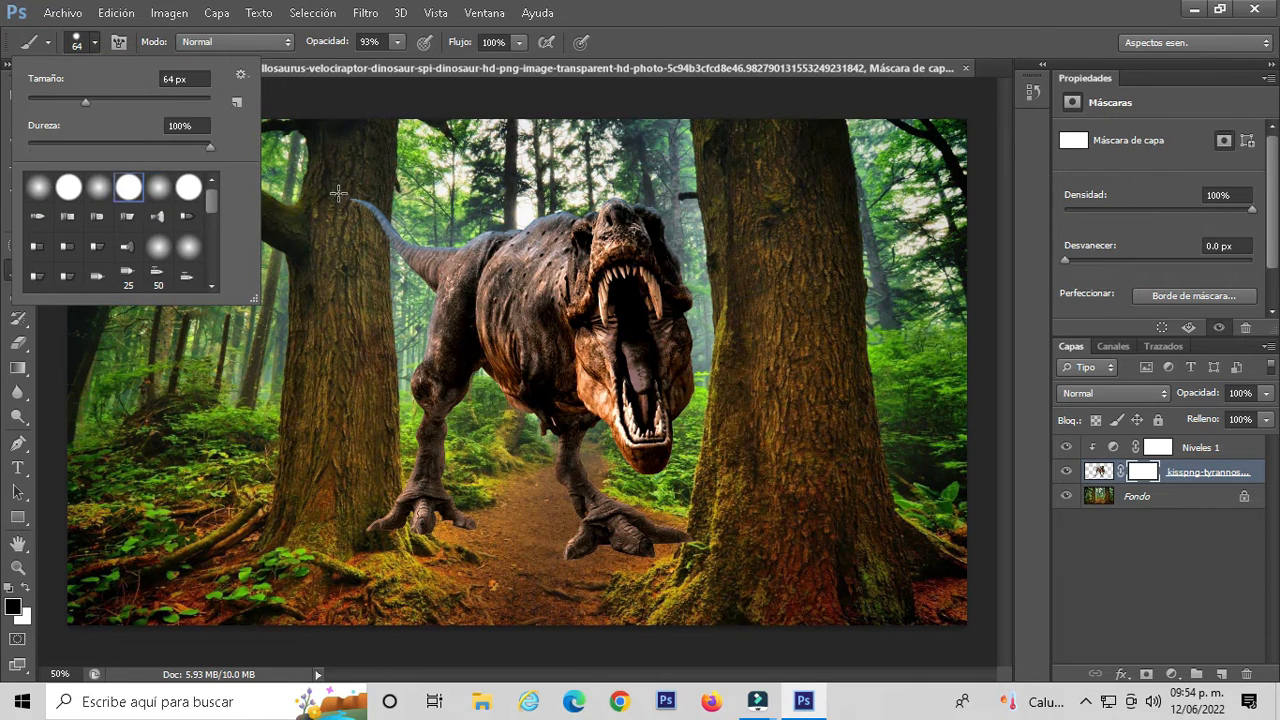
{"action": "left_click", "coordinate": [142, 100]}
{"action": "left_click", "coordinate": [355, 203]}
{"action": "left_click", "coordinate": [355, 203]}
{"action": "left_click", "coordinate": [355, 210]}
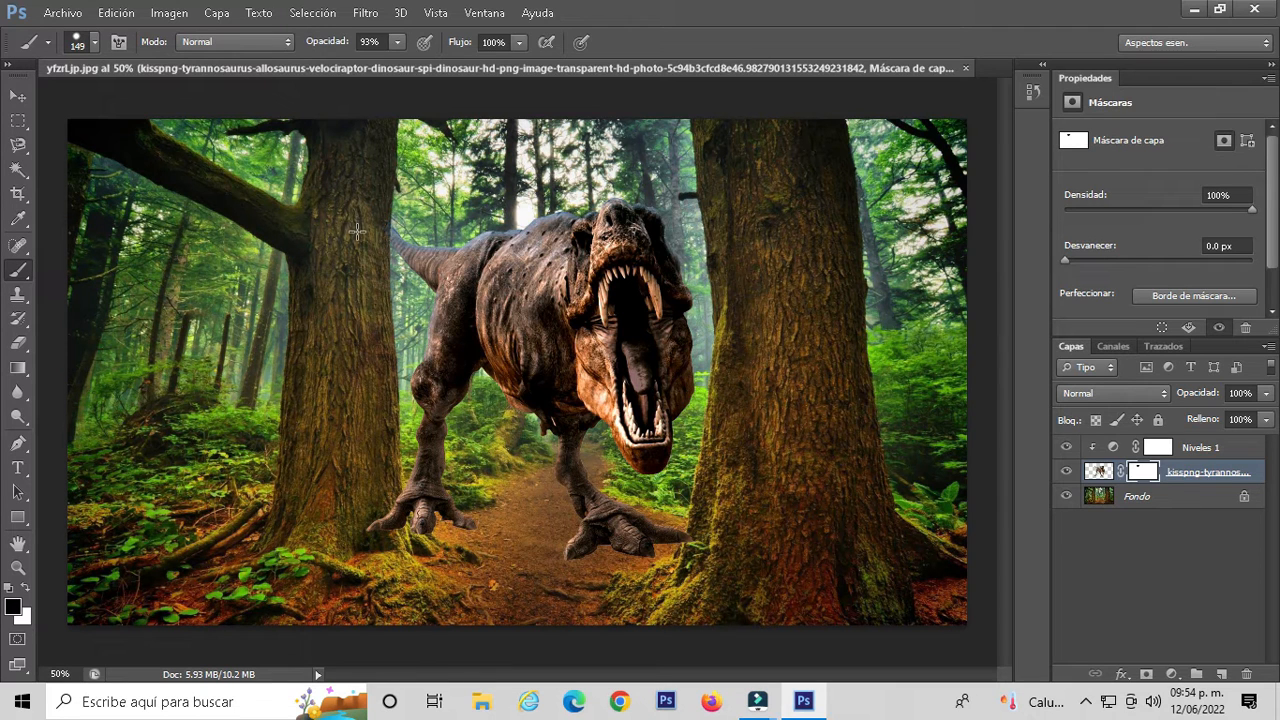
{"action": "left_click", "coordinate": [381, 529]}
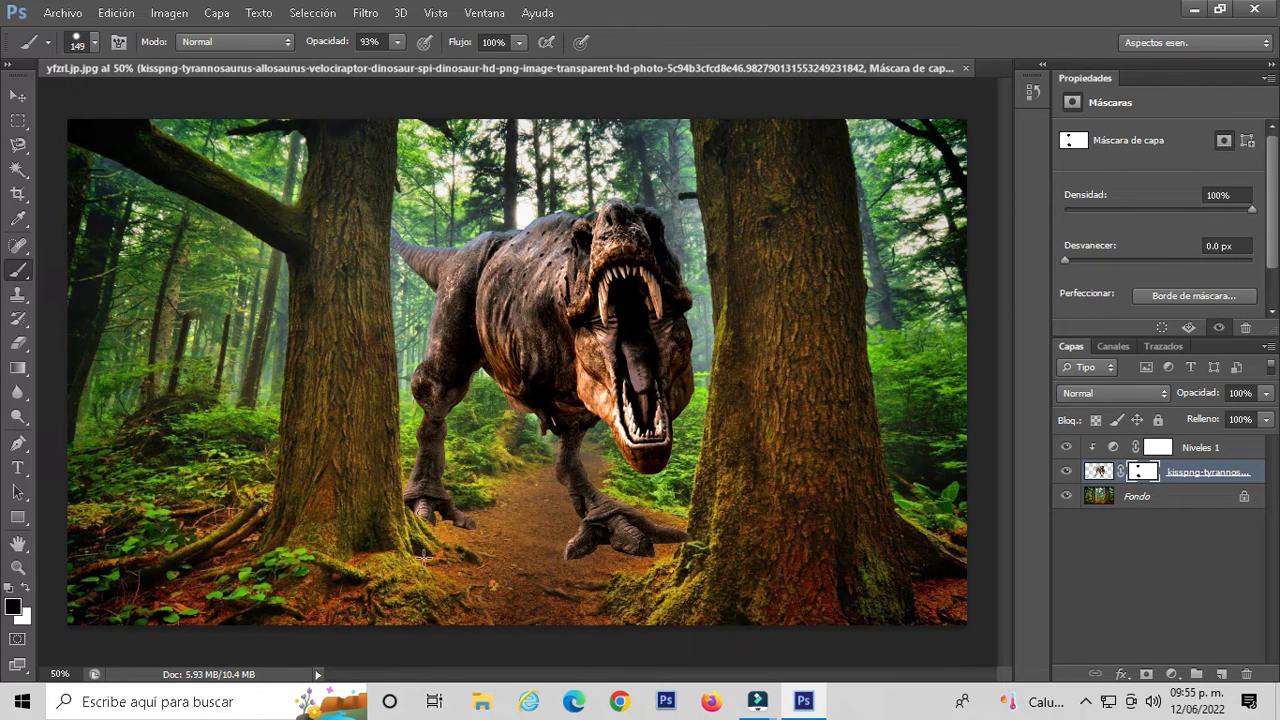
Set the brush to a soft round tip, 37 px in size with 0% hardness.
{"action": "left_click", "coordinate": [93, 44]}
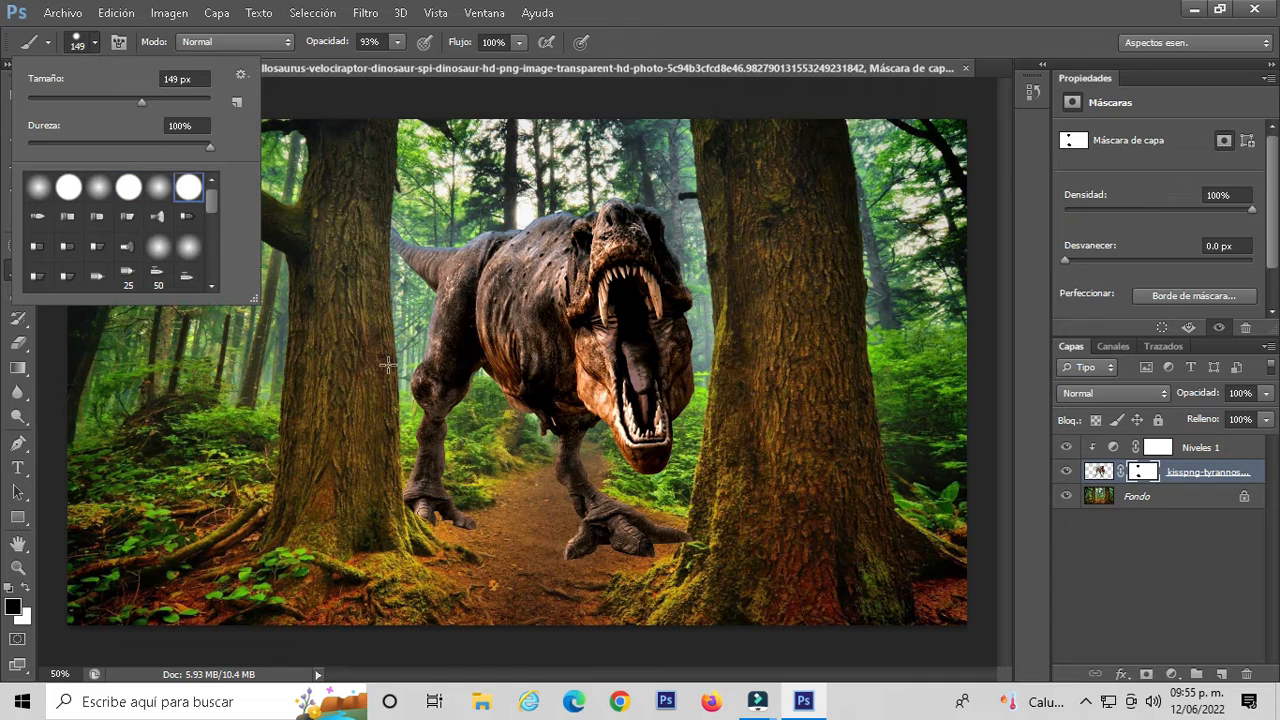
{"action": "left_click", "coordinate": [61, 98]}
{"action": "left_click", "coordinate": [185, 246]}
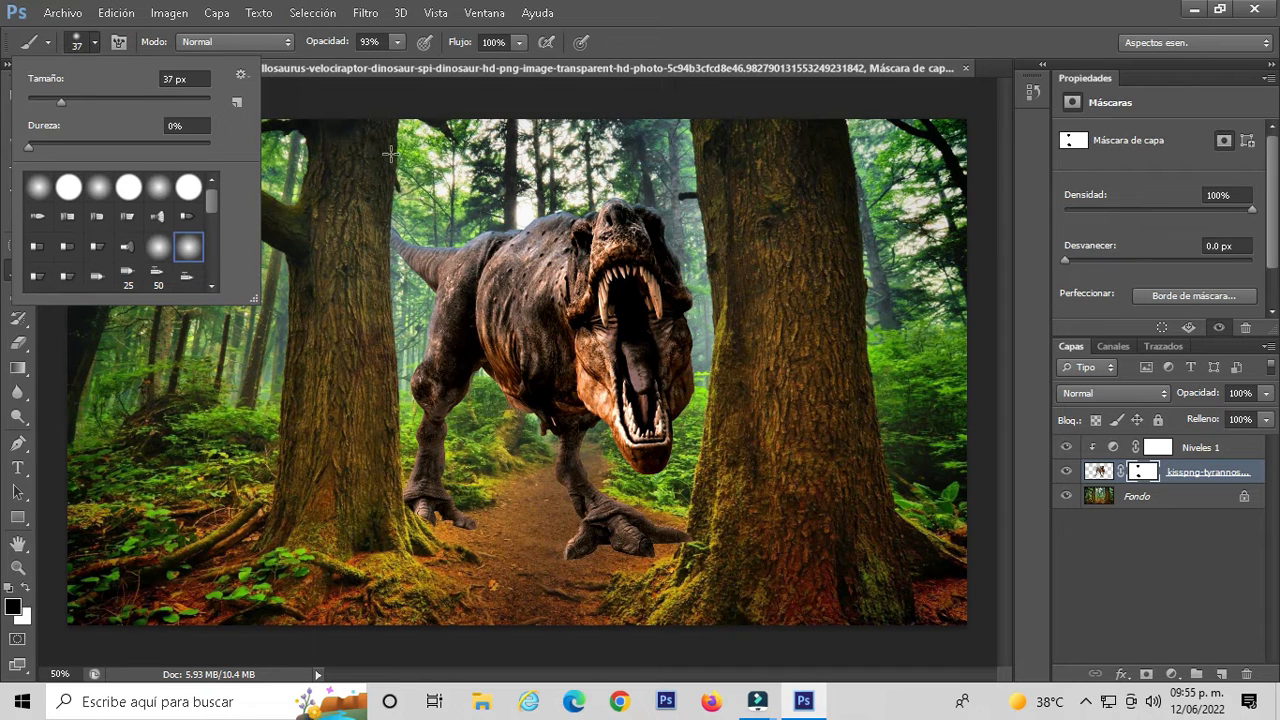
{"action": "left_click", "coordinate": [629, 40]}
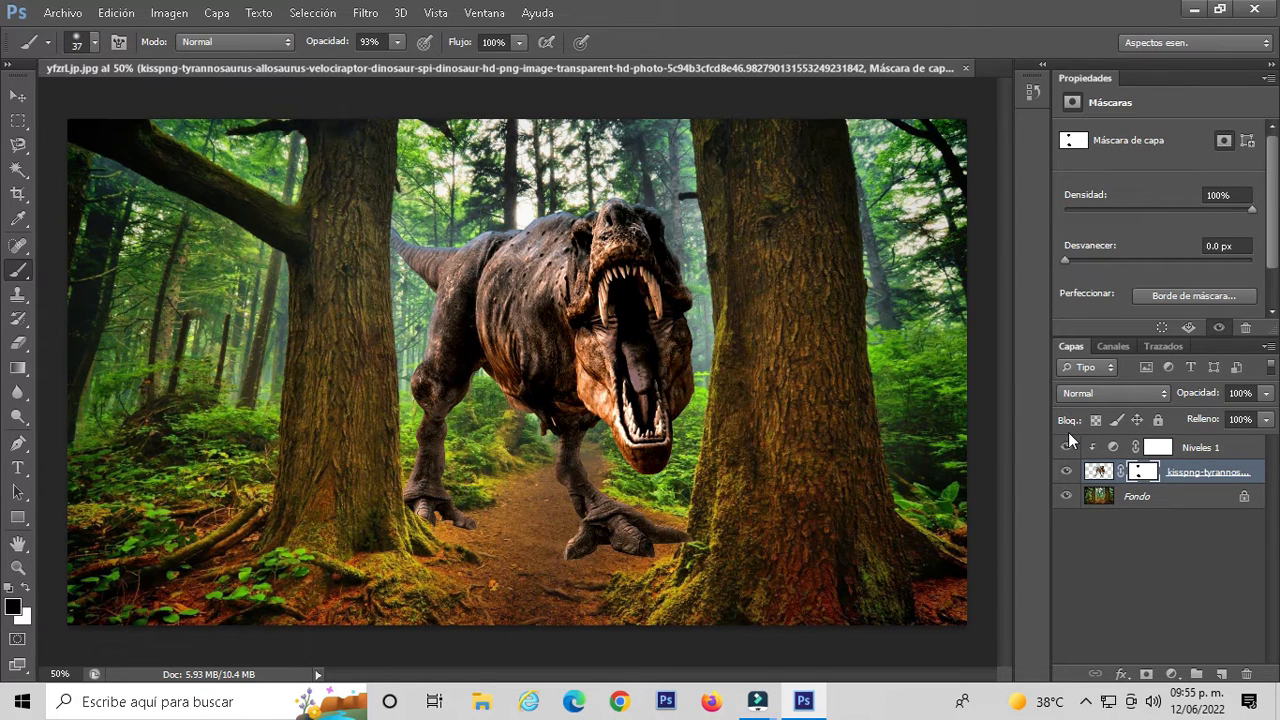
Erase the toe tip overlapping the right tree's base from the tyrannosaurus layer's image with a 42 px textured Eraser tip.
{"action": "left_click", "coordinate": [1125, 452]}
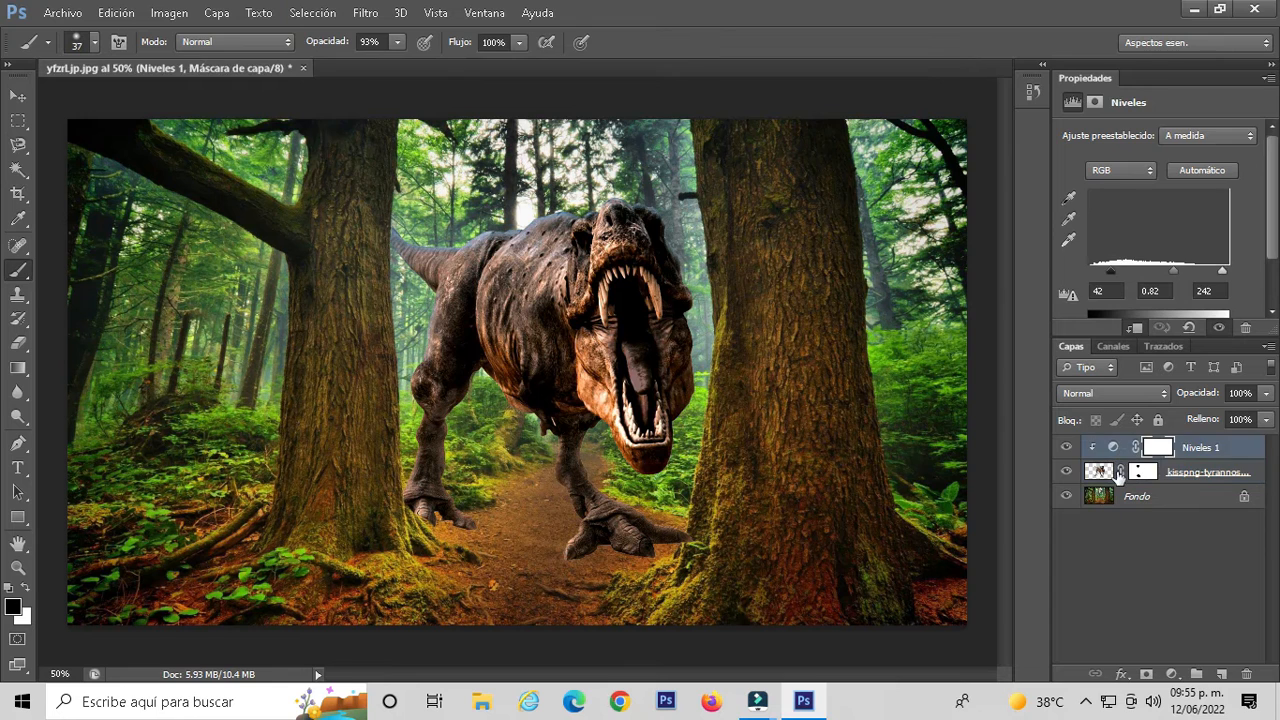
{"action": "left_click", "coordinate": [1099, 471]}
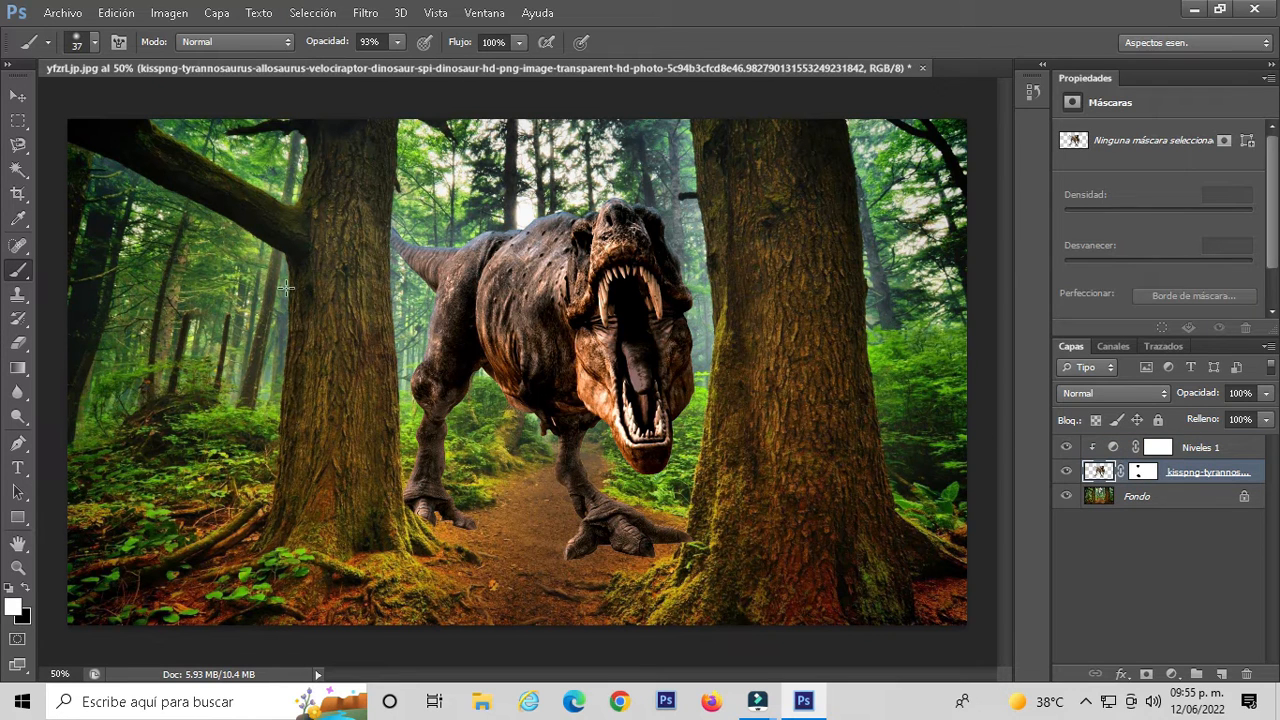
{"action": "left_click", "coordinate": [18, 344]}
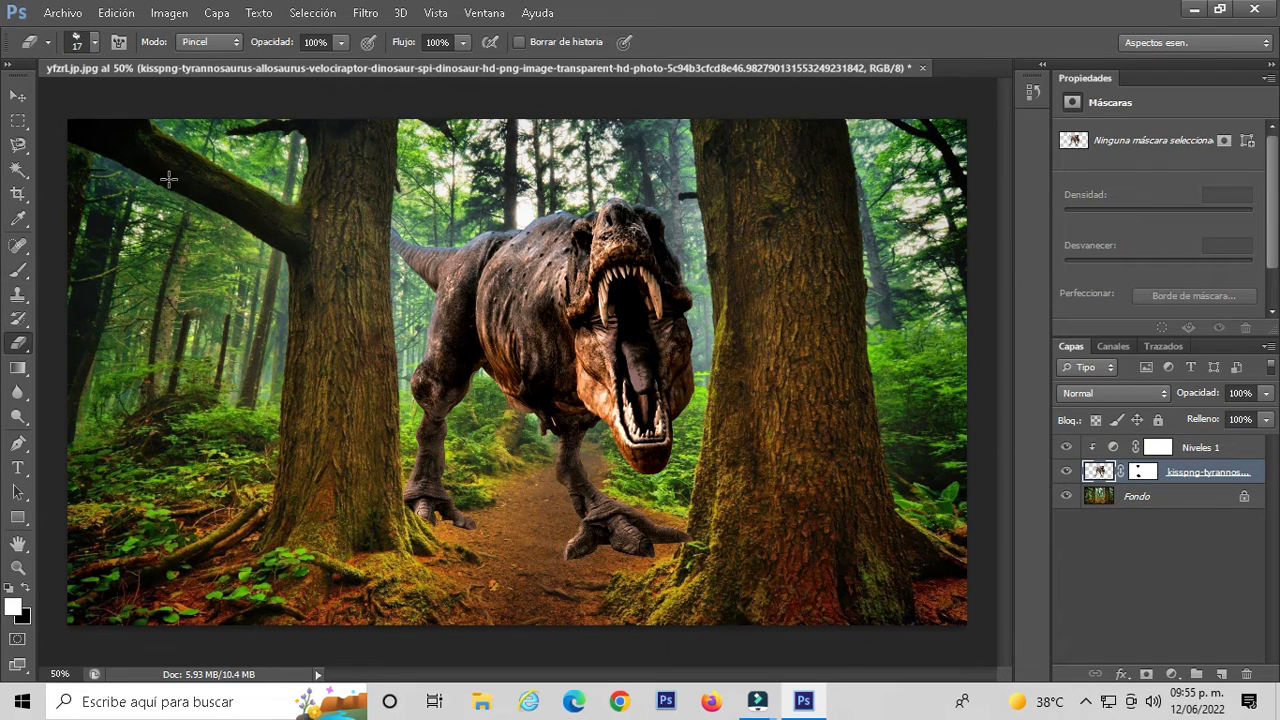
{"action": "left_click", "coordinate": [94, 41]}
{"action": "left_click", "coordinate": [113, 100]}
{"action": "left_click", "coordinate": [66, 99]}
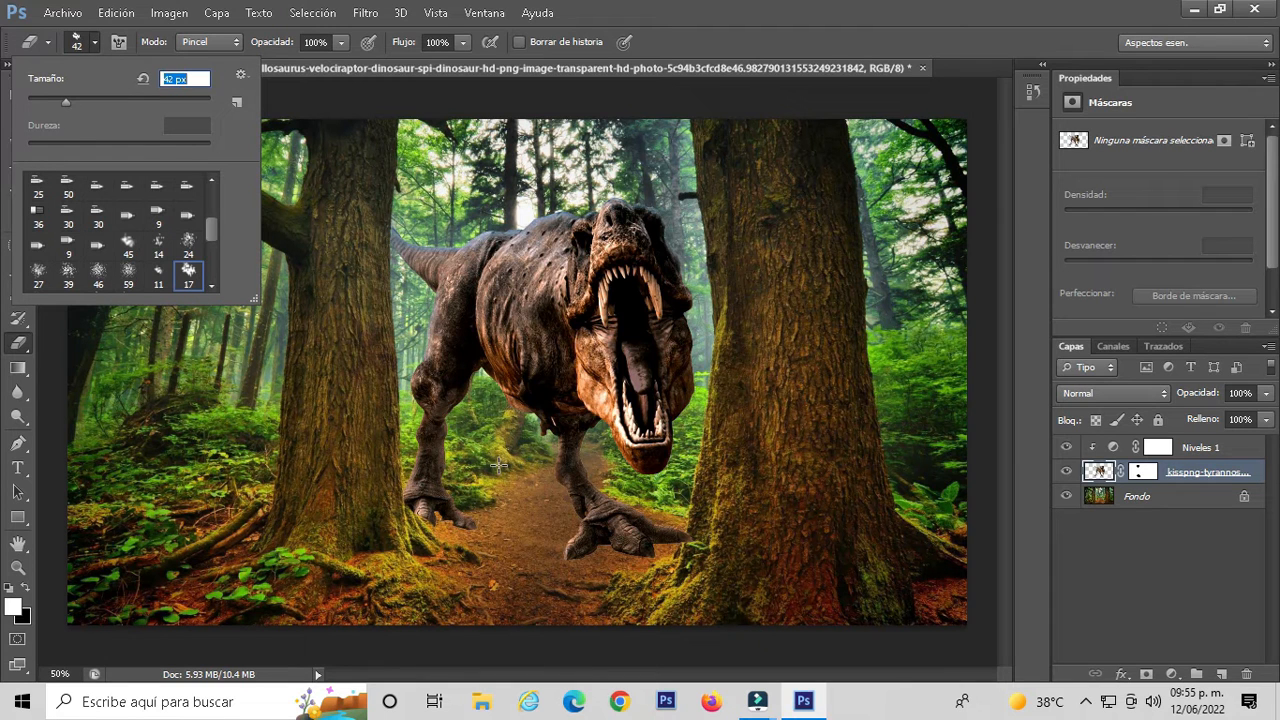
{"action": "left_click", "coordinate": [698, 541]}
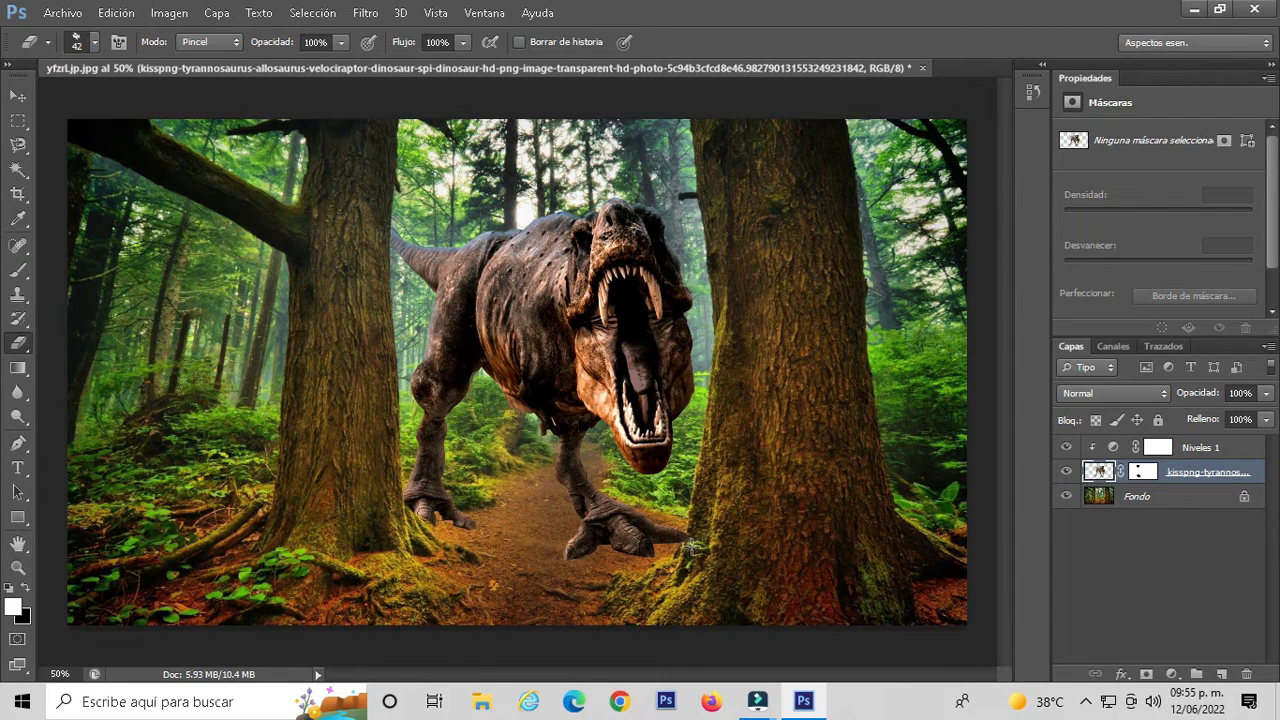
{"action": "left_click", "coordinate": [26, 590]}
{"action": "left_click", "coordinate": [16, 99]}
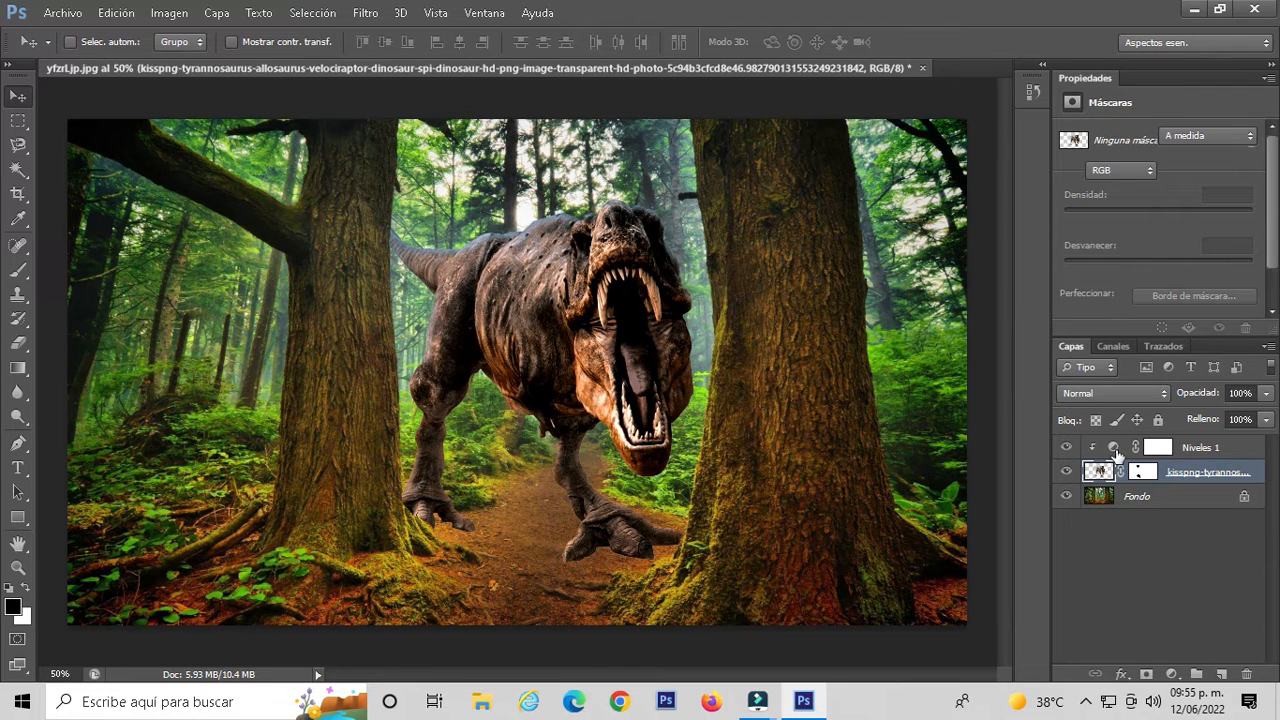
Place the silver kisspng-delorean-dmc-12 rear-view car image above the Levels layer and position it at the photo's lower edge, in front of the tyrannosaurus.
{"action": "left_click", "coordinate": [1112, 450]}
{"action": "left_click", "coordinate": [60, 13]}
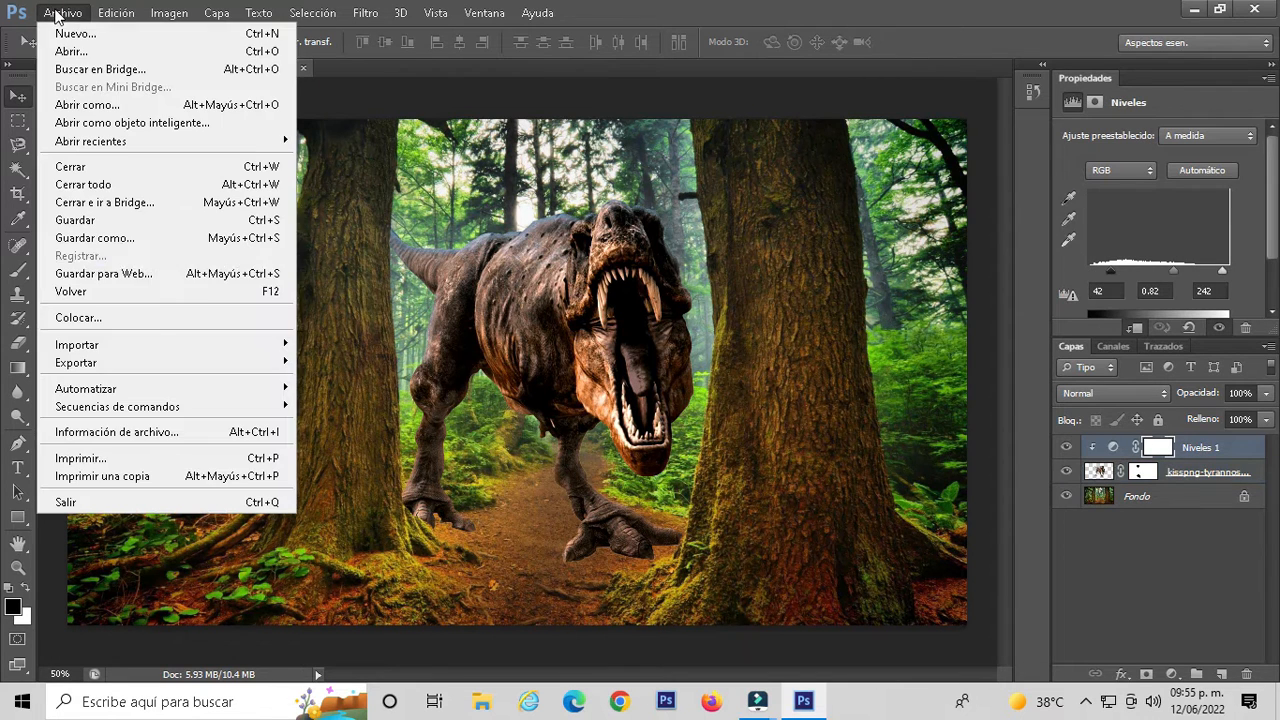
{"action": "left_click", "coordinate": [151, 318]}
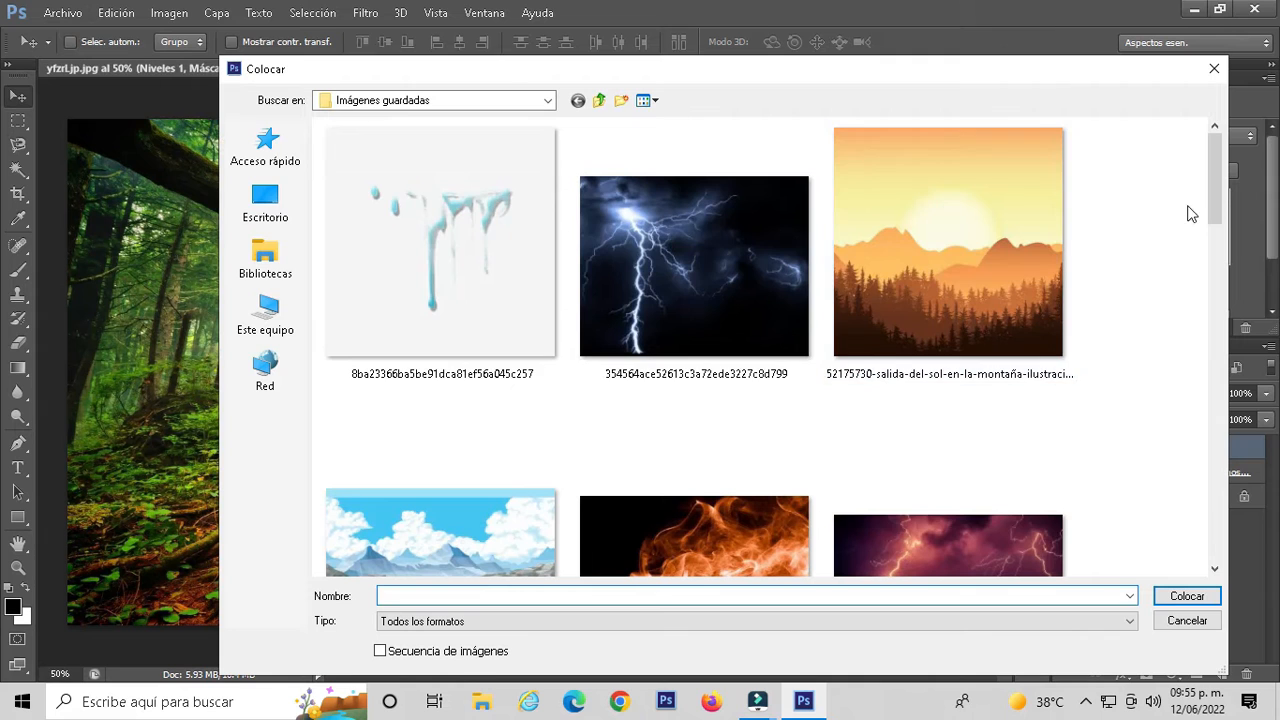
{"action": "left_click", "coordinate": [1218, 388]}
{"action": "left_click", "coordinate": [1217, 390]}
{"action": "scroll", "coordinate": [1211, 398], "scroll_direction": "up", "scroll_amount": 2}
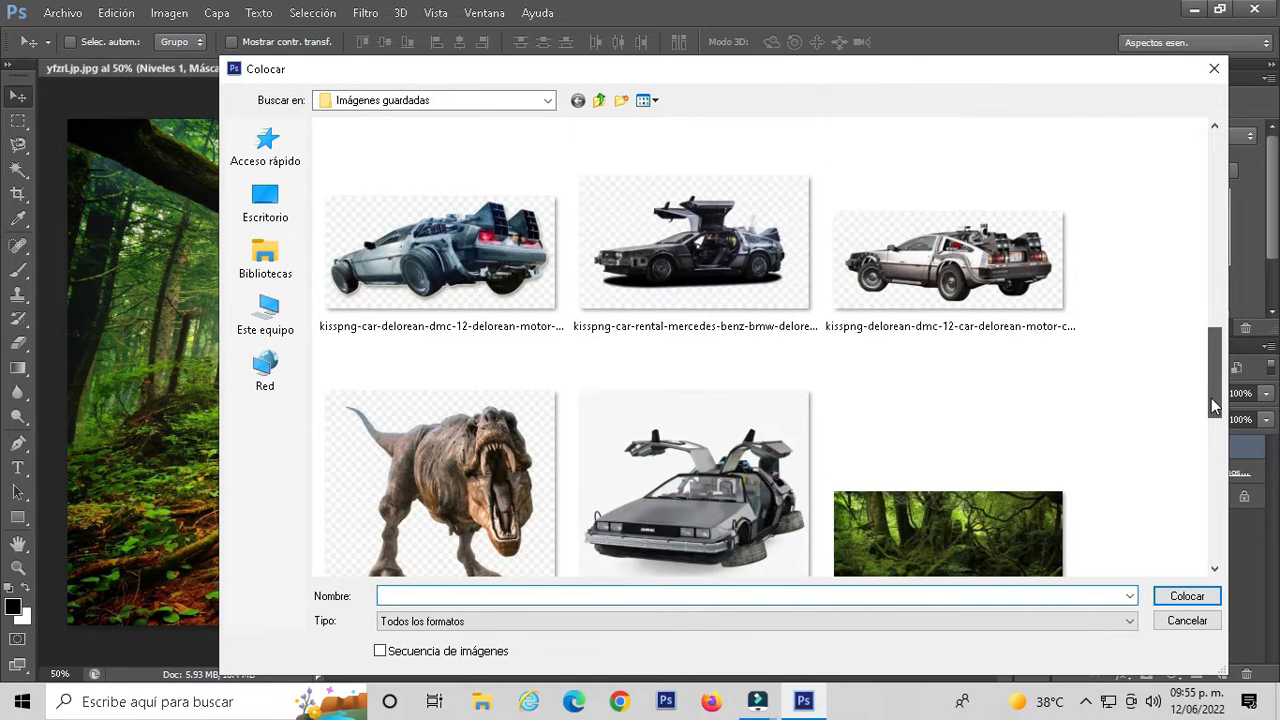
{"action": "double_click", "coordinate": [932, 297]}
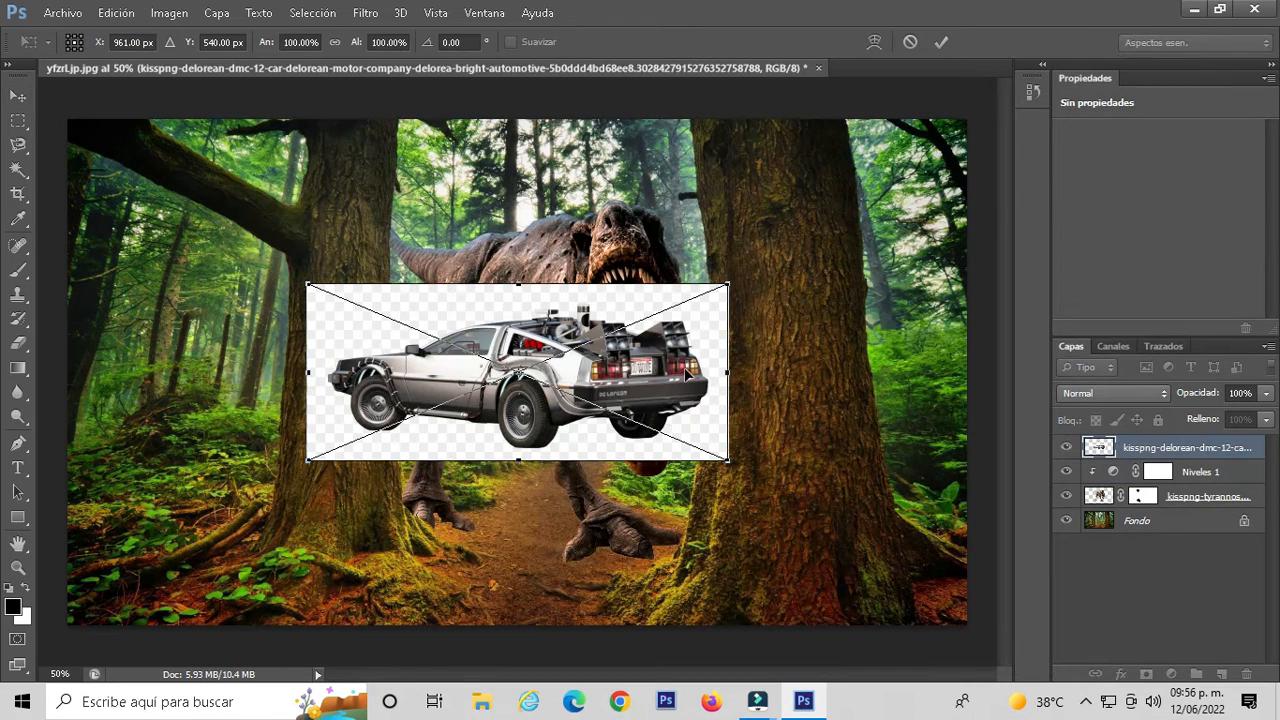
{"action": "left_click_drag", "start_coordinate": [690, 372], "coordinate": [592, 549]}
{"action": "key", "text": "Return"}
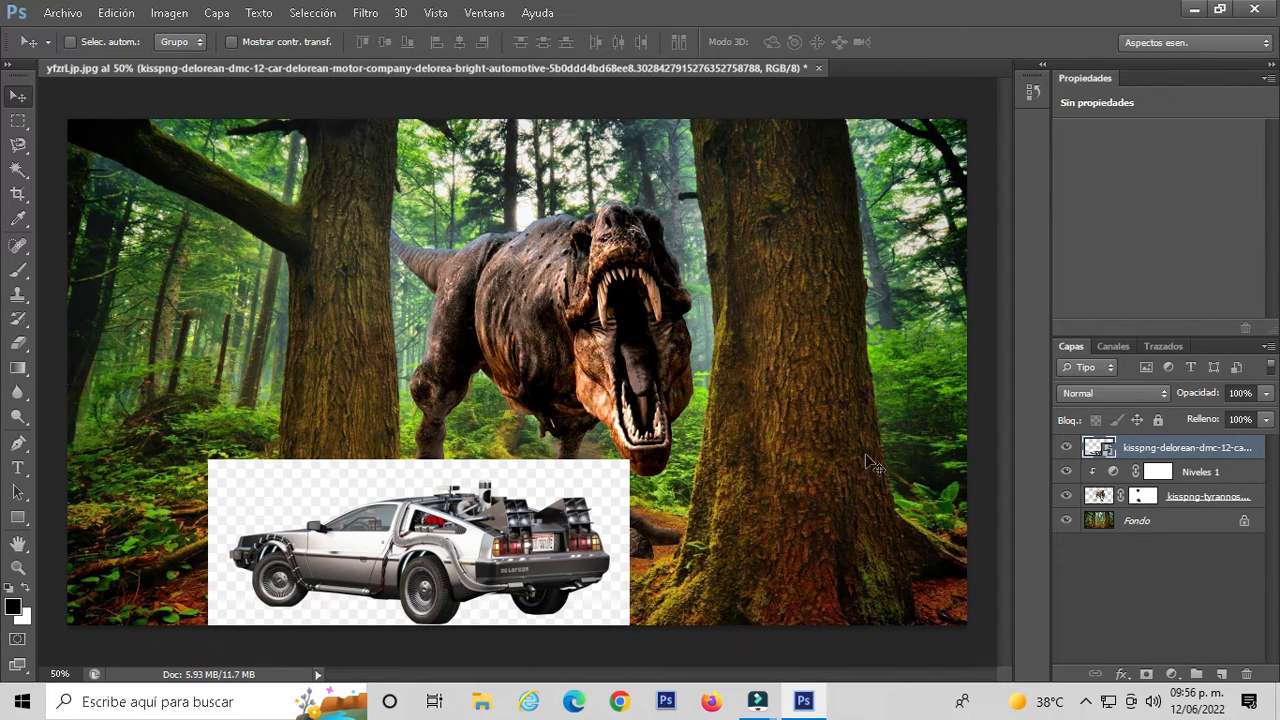
Rasterize the DeLorean layer and delete its checkered background using a contiguous Magic Wand selection with tolerance 32.
{"action": "right_click", "coordinate": [1155, 452]}
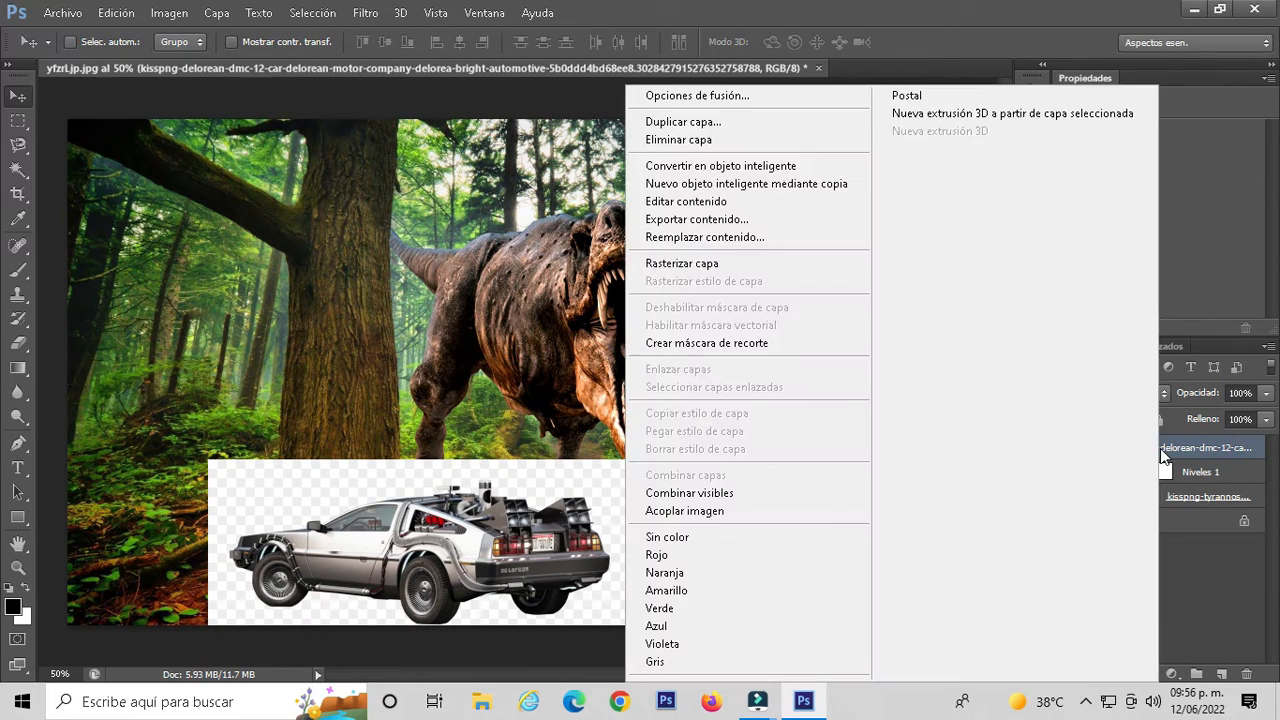
{"action": "left_click", "coordinate": [729, 266]}
{"action": "left_click", "coordinate": [18, 170]}
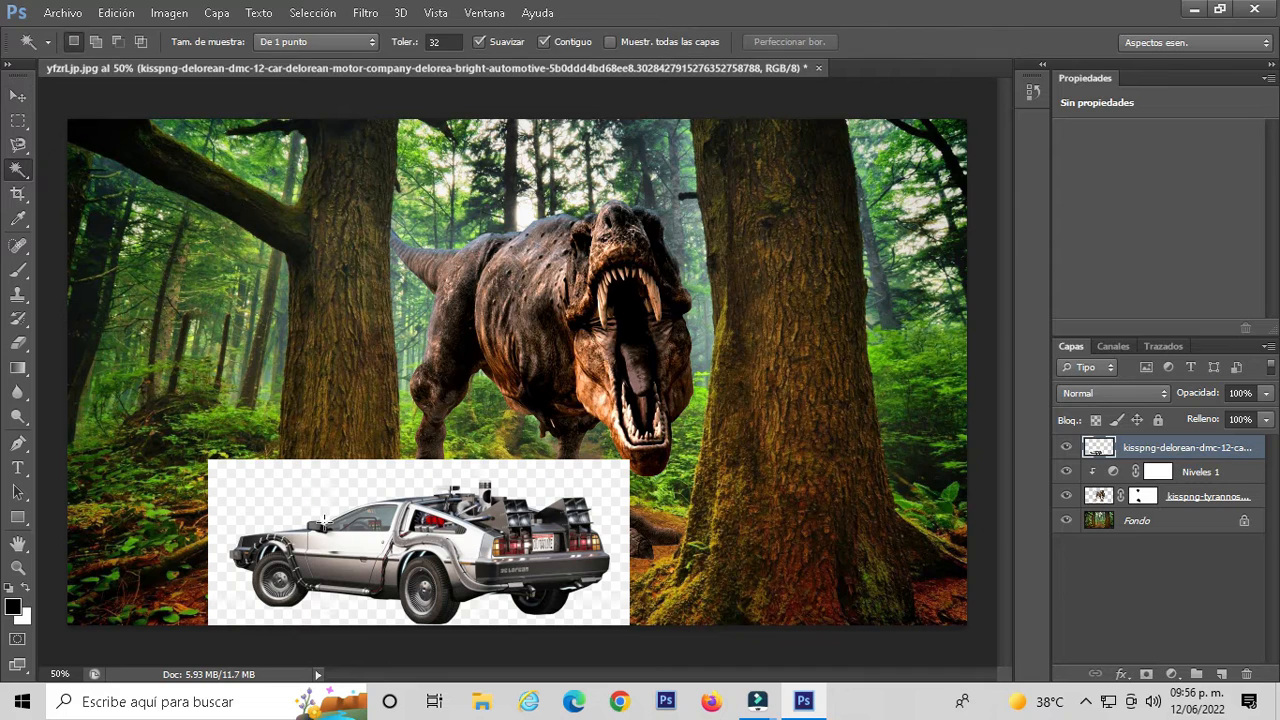
{"action": "left_click", "coordinate": [322, 513]}
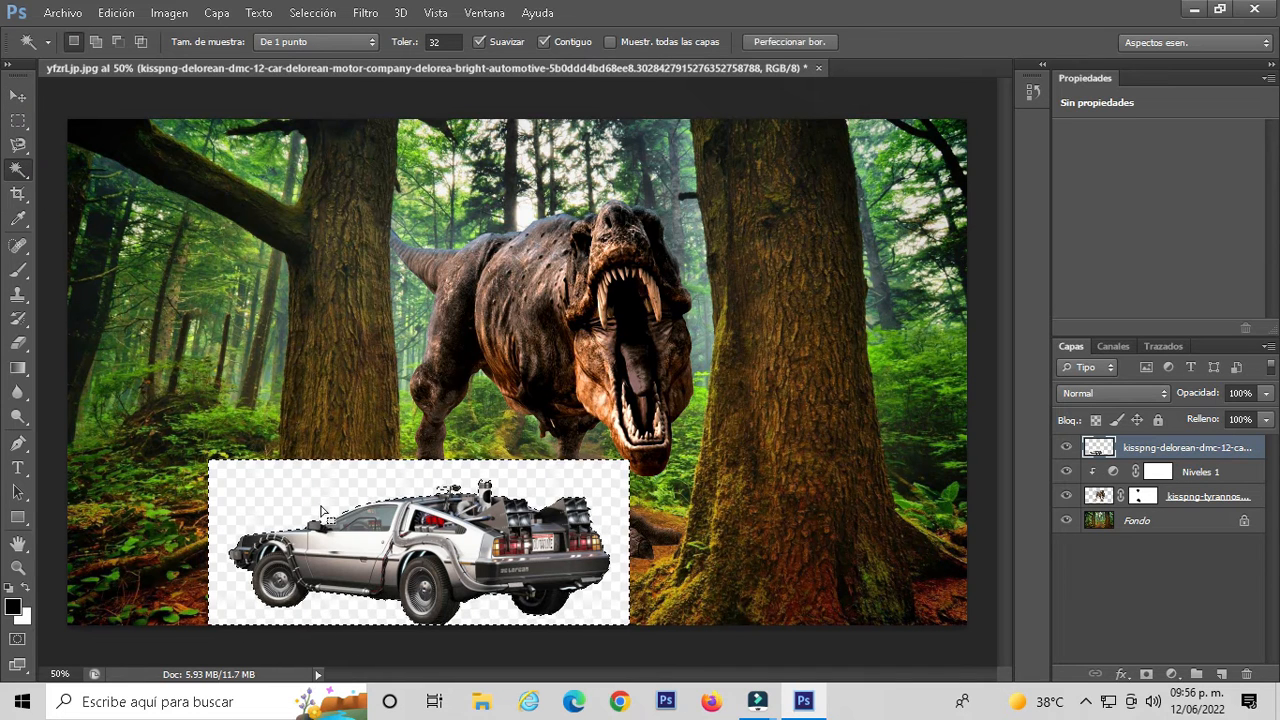
{"action": "key", "text": "Delete"}
{"action": "key", "text": "ctrl+d"}
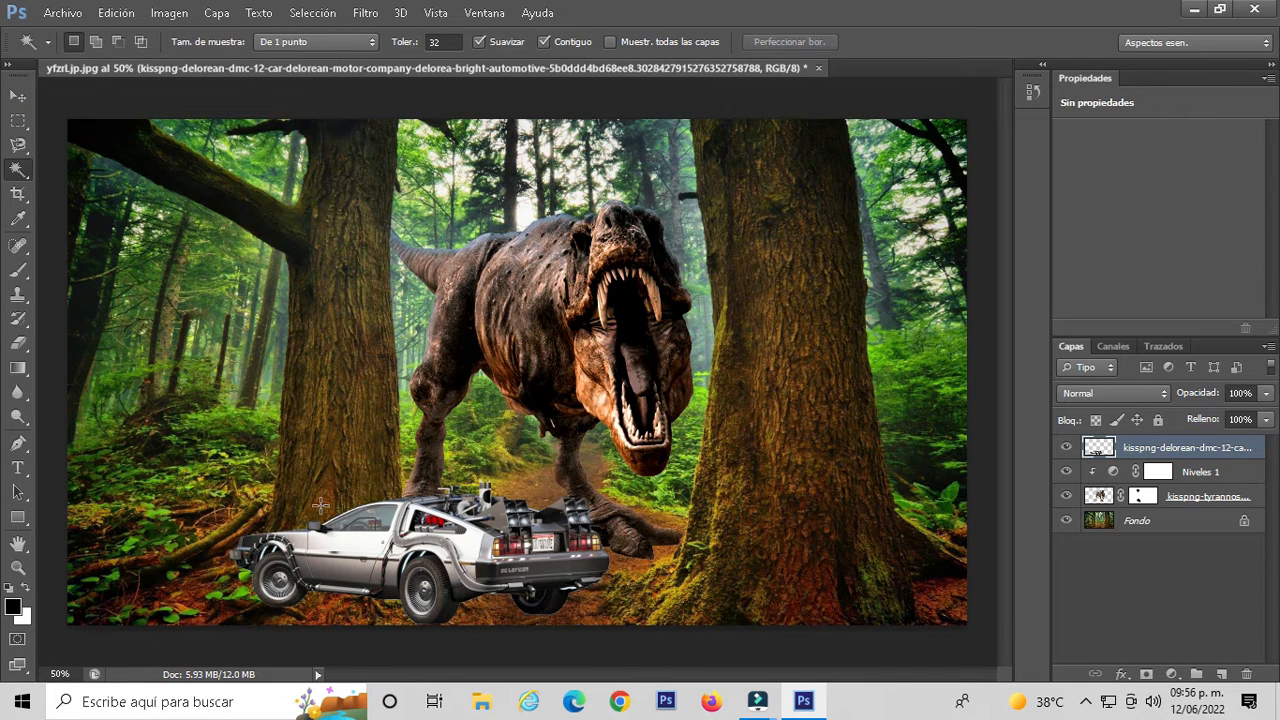
Add a Curves adjustment clipped to the DeLorean layer and pull the RGB midtones down to darken the car.
{"action": "left_click", "coordinate": [1172, 674]}
{"action": "left_click", "coordinate": [1136, 378]}
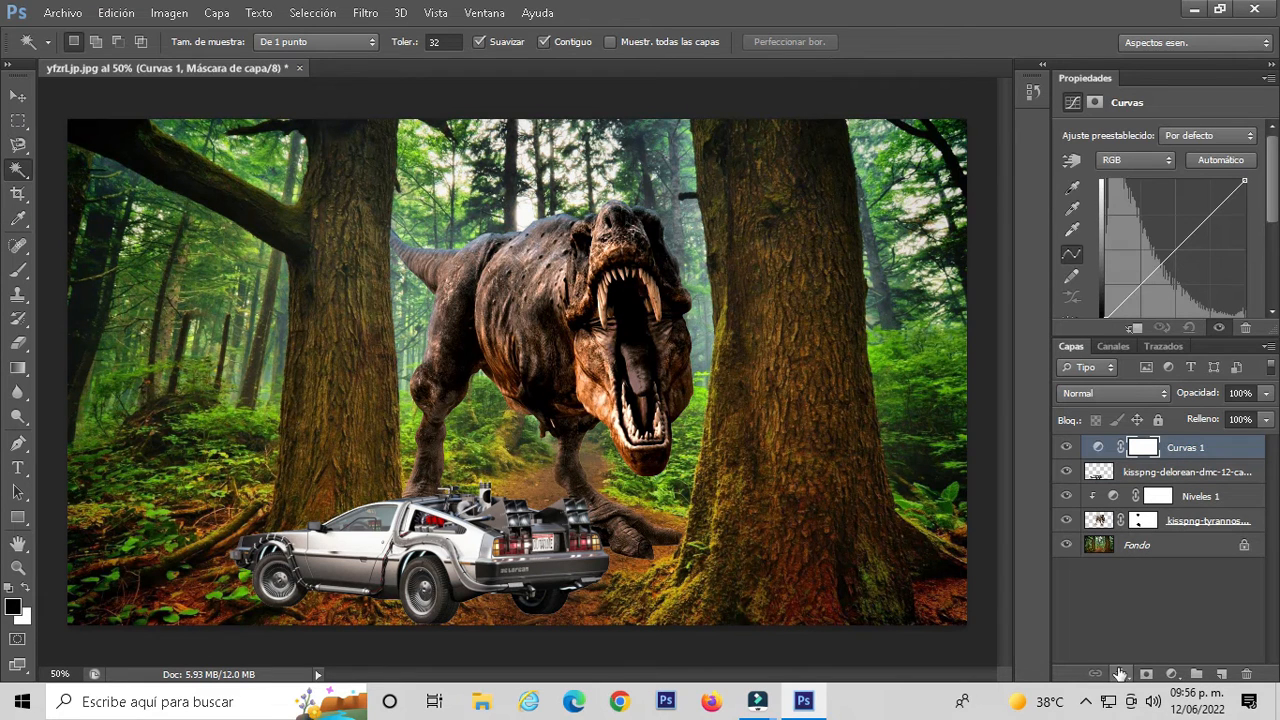
{"action": "left_click", "coordinate": [1134, 328]}
{"action": "left_click_drag", "start_coordinate": [1177, 257], "coordinate": [1184, 270]}
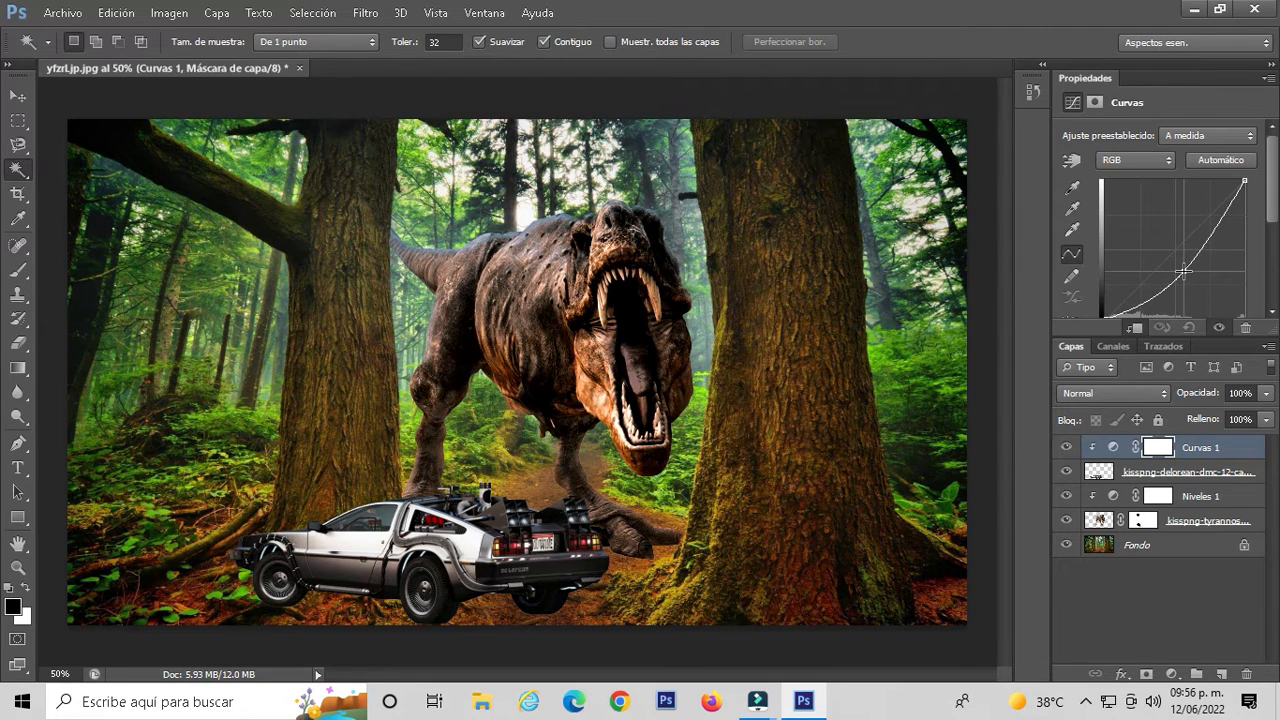
{"action": "left_click", "coordinate": [1106, 470]}
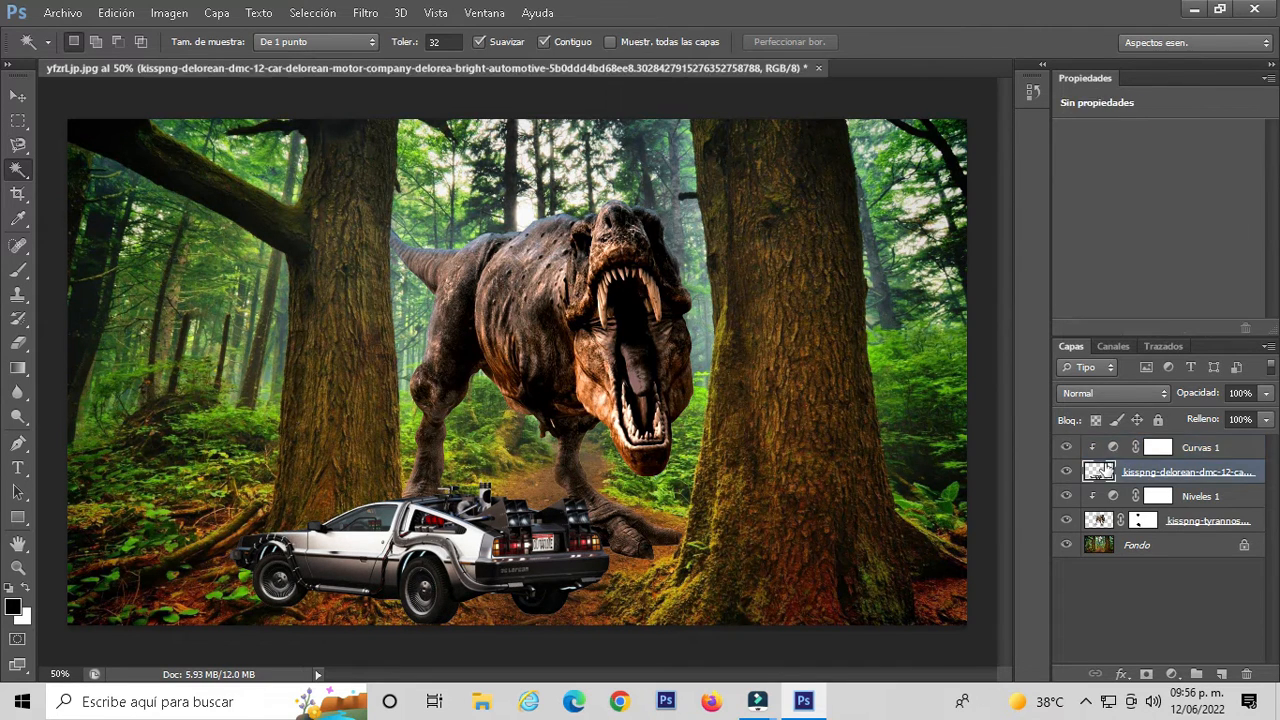
{"action": "left_click", "coordinate": [1115, 447]}
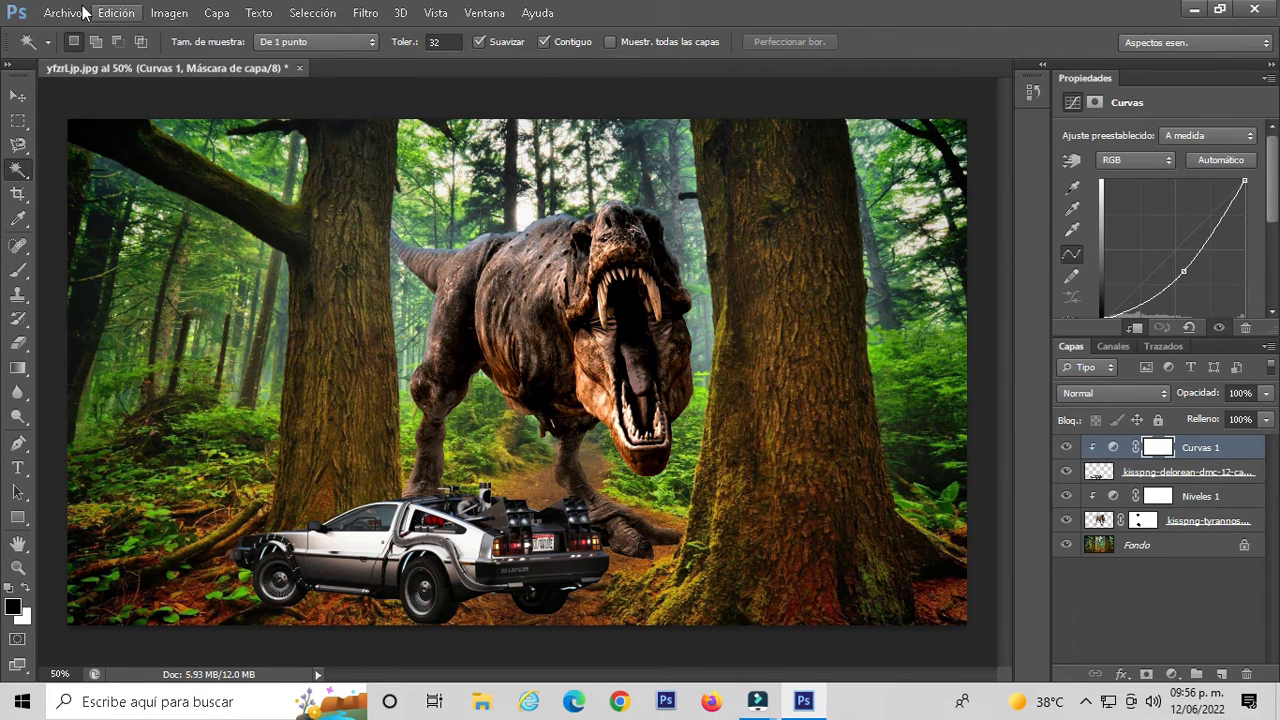
{"action": "left_click", "coordinate": [78, 12]}
{"action": "left_click", "coordinate": [97, 313]}
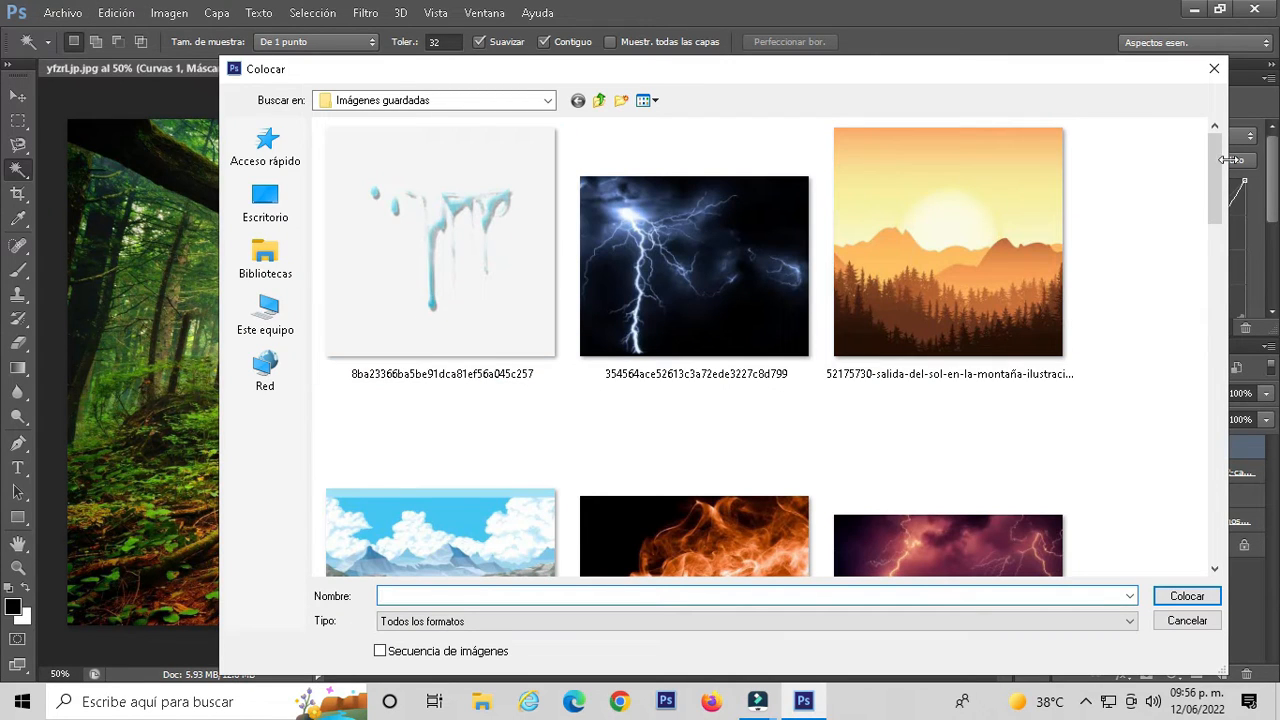
{"action": "left_click_drag", "start_coordinate": [1216, 163], "coordinate": [1206, 259]}
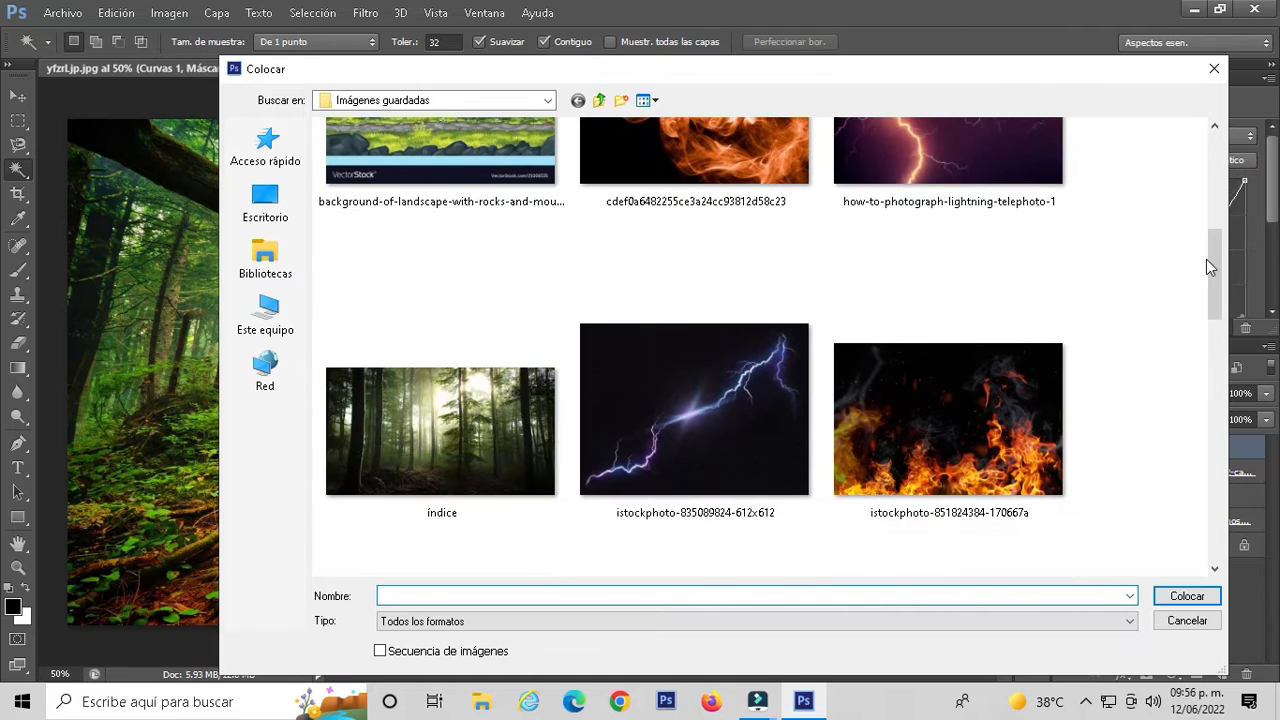
{"action": "double_click", "coordinate": [661, 416]}
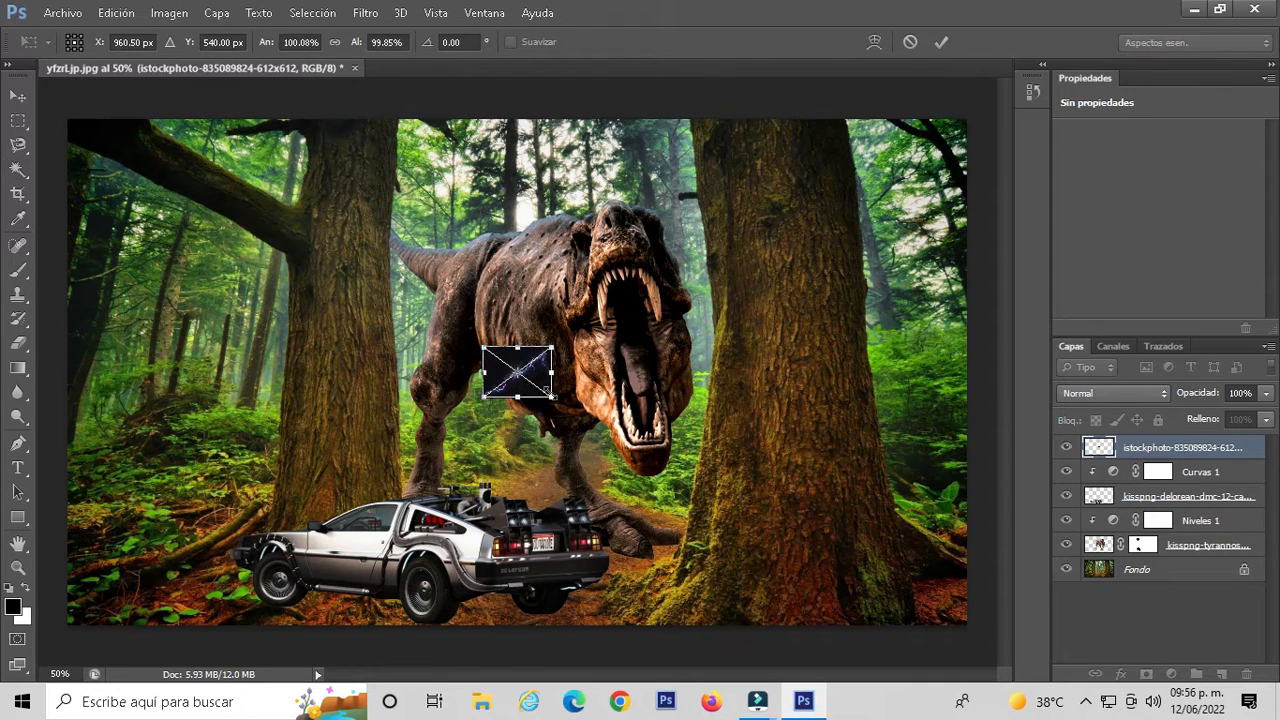
{"action": "left_click_drag", "start_coordinate": [552, 347], "coordinate": [674, 300]}
{"action": "left_click_drag", "start_coordinate": [638, 382], "coordinate": [434, 592]}
{"action": "left_click_drag", "start_coordinate": [526, 509], "coordinate": [610, 563]}
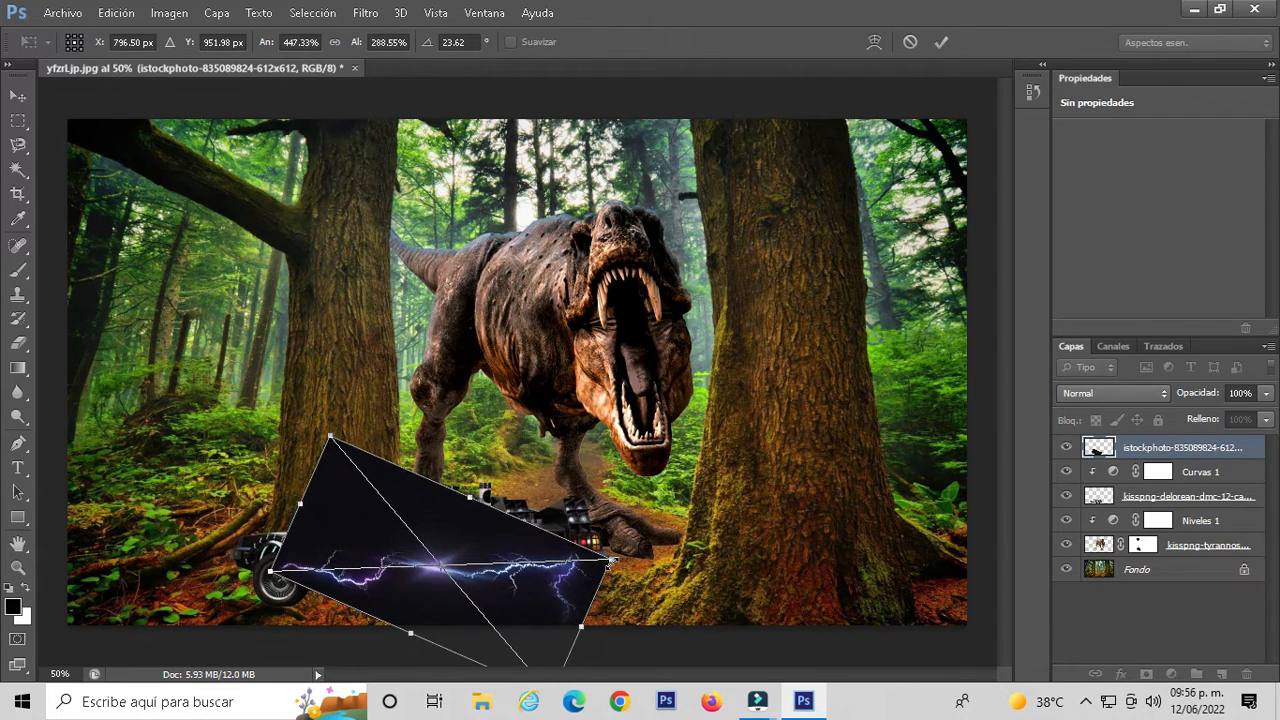
{"action": "key", "text": "Return"}
Set the blend mode of the istockphoto lightning layer to Aclarar.
{"action": "key", "text": "w"}
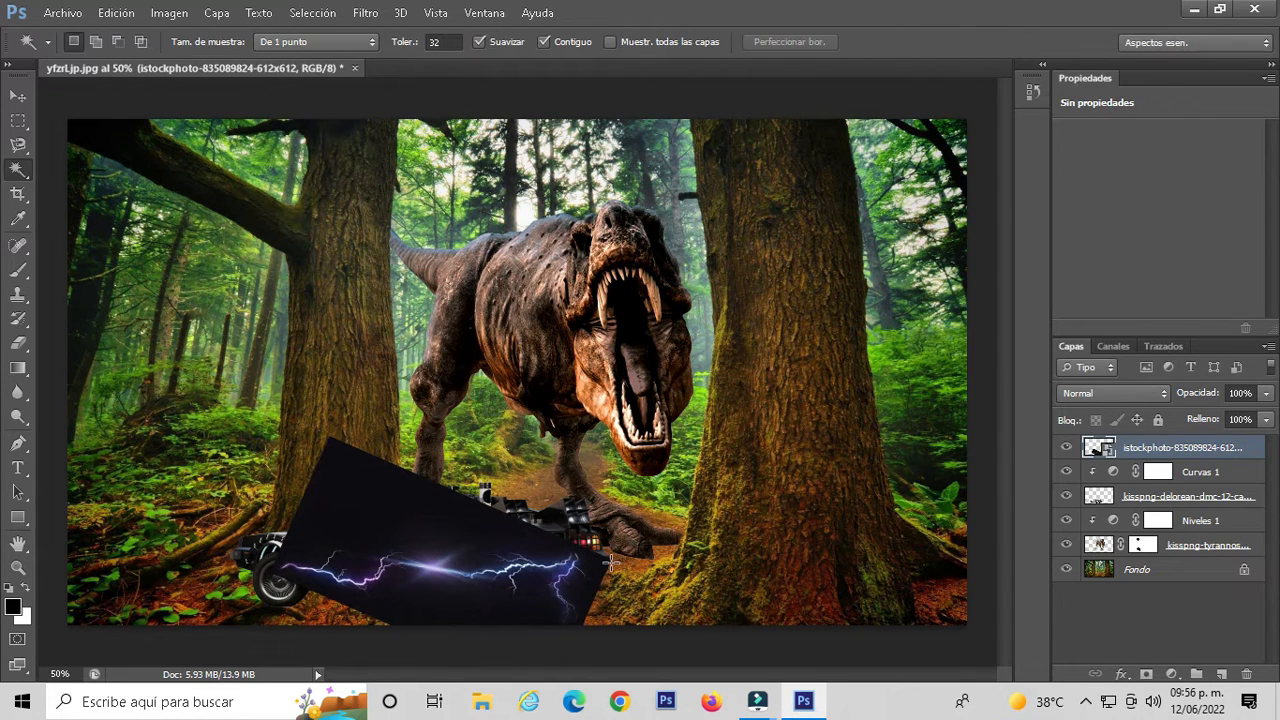
{"action": "left_click", "coordinate": [1082, 397]}
{"action": "left_click", "coordinate": [1089, 145]}
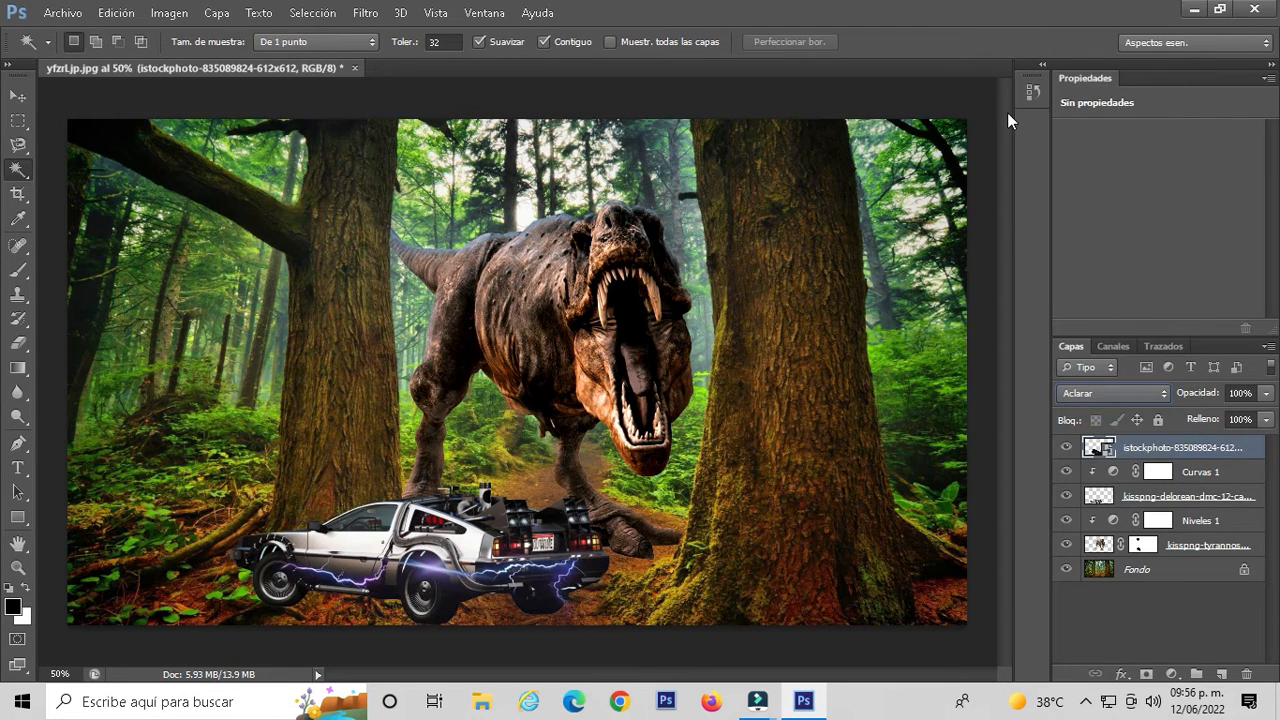
Place how-to-photograph-lightning-telephoto-1 over the car, scaled to 82% width and 36% height and centred at about X 749, Y 920 px.
{"action": "left_click", "coordinate": [62, 13]}
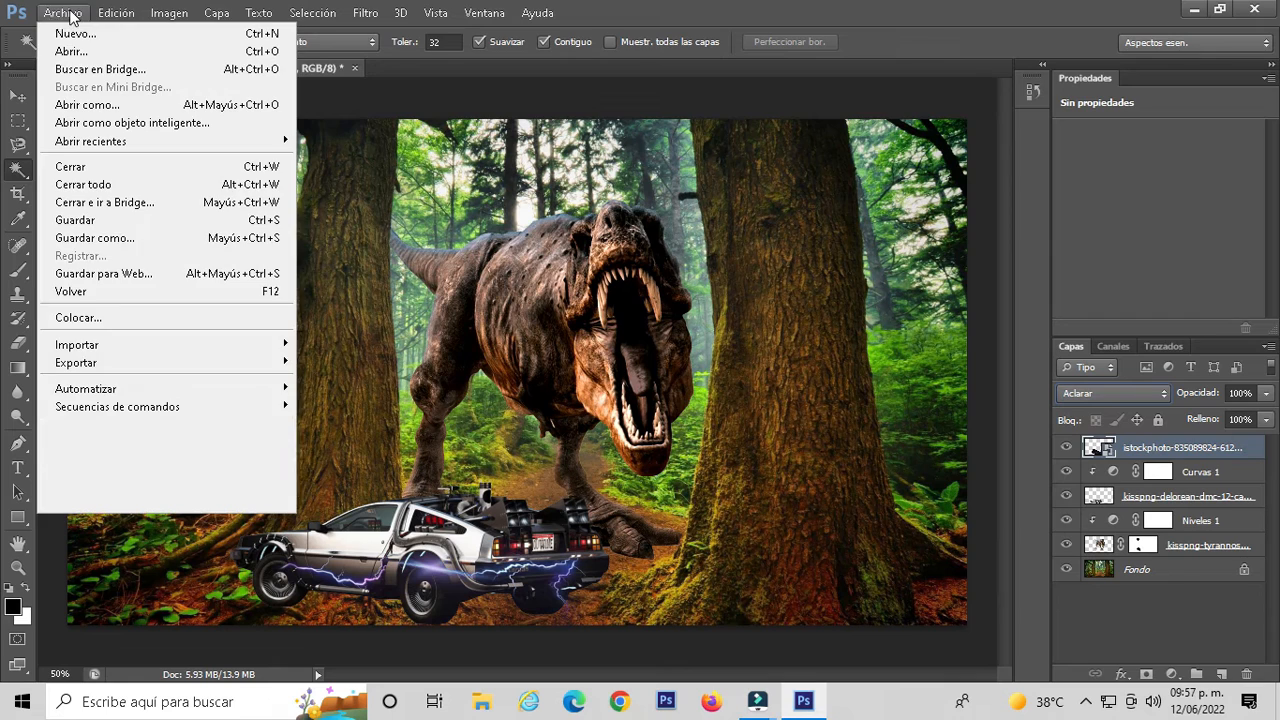
{"action": "left_click", "coordinate": [133, 318]}
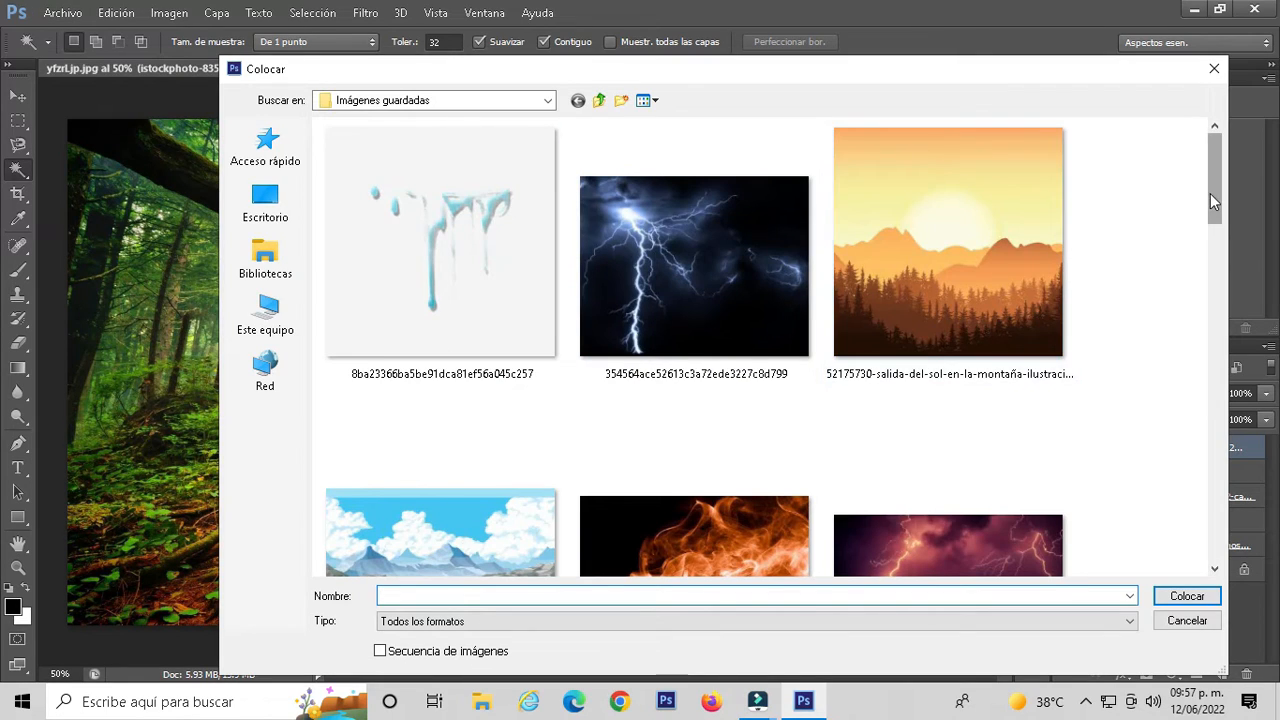
{"action": "left_click_drag", "start_coordinate": [1210, 193], "coordinate": [1221, 249]}
{"action": "left_click", "coordinate": [978, 308]}
{"action": "double_click", "coordinate": [978, 308]}
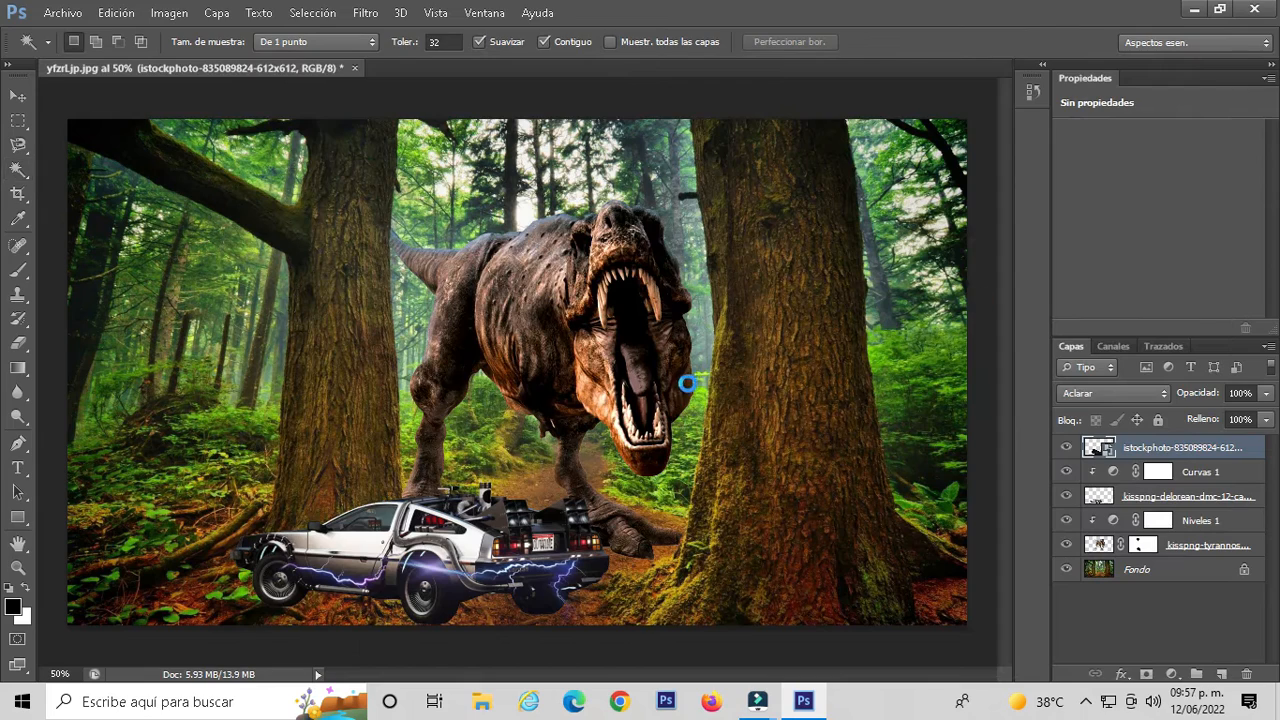
{"action": "left_click_drag", "start_coordinate": [727, 232], "coordinate": [652, 412]}
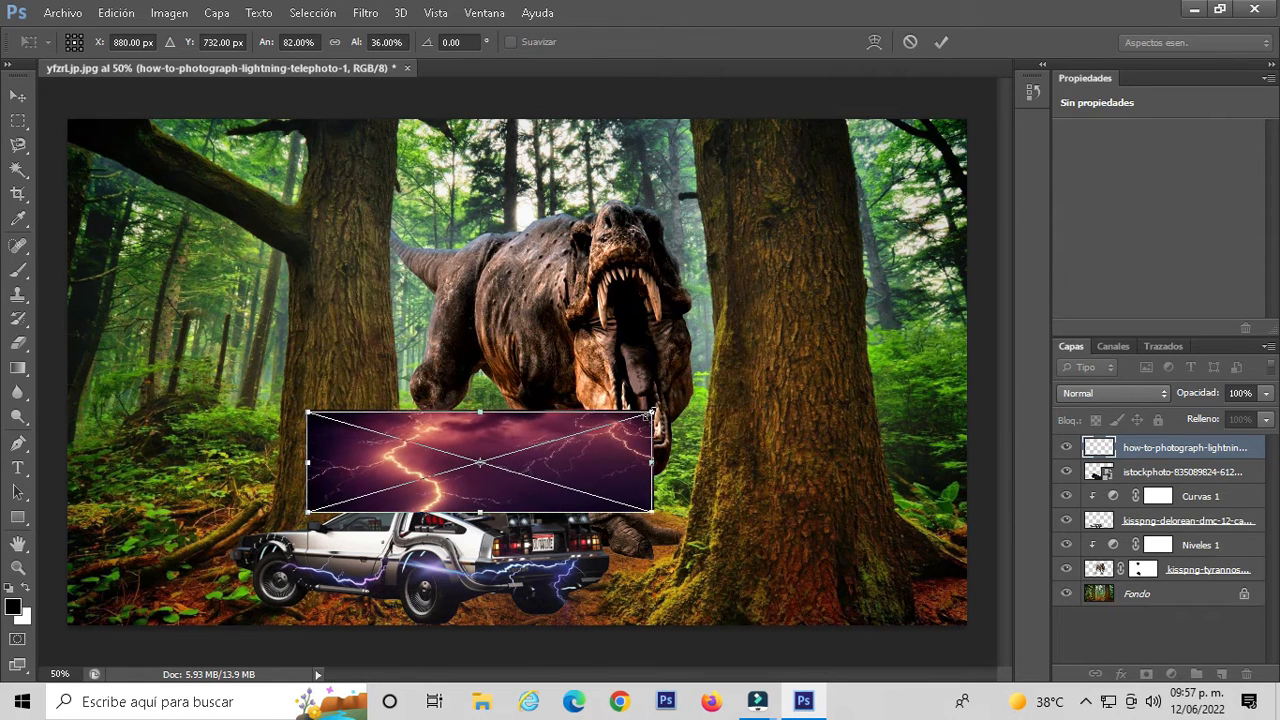
{"action": "left_click_drag", "start_coordinate": [595, 449], "coordinate": [533, 537]}
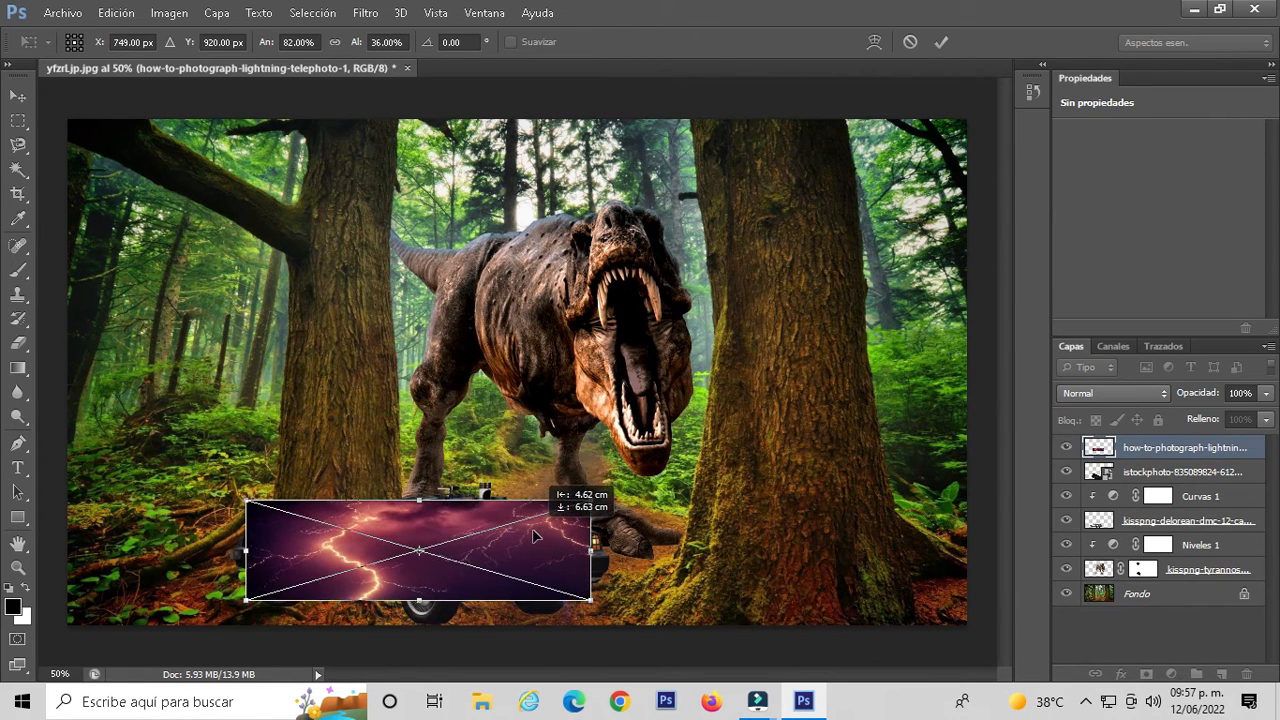
{"action": "key", "text": "w"}
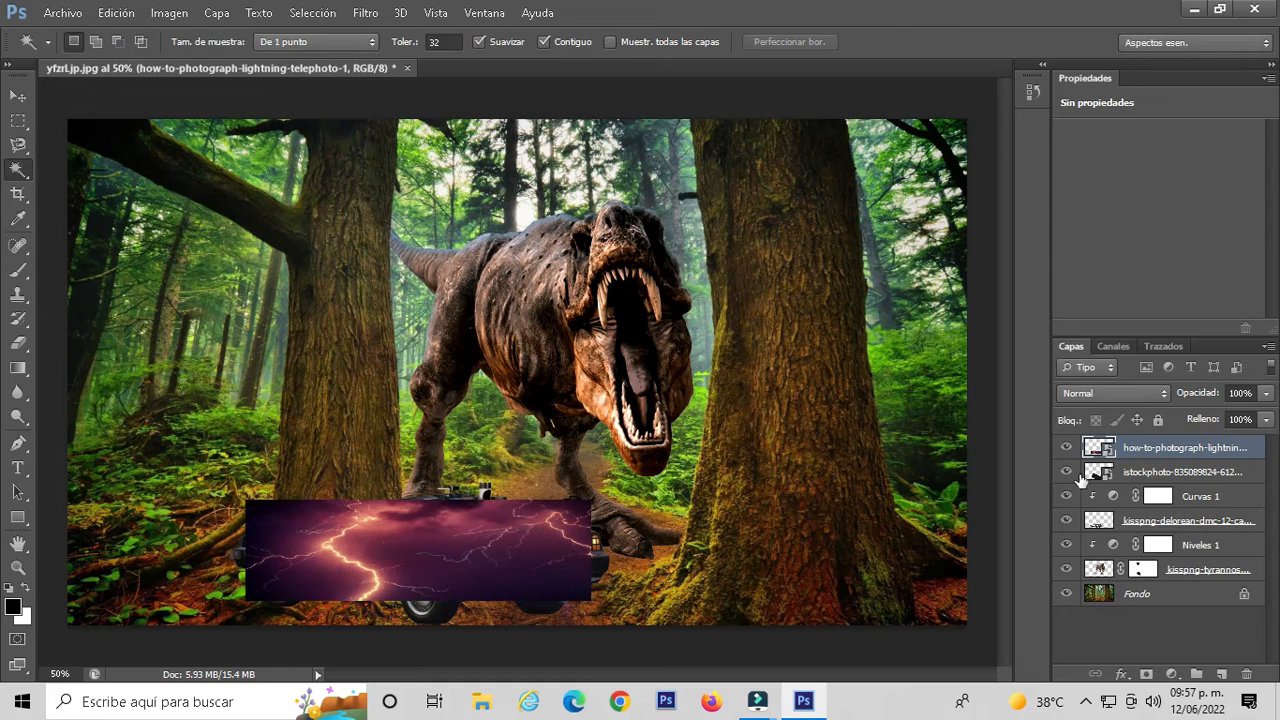
Set the purple lightning layer's blend mode to Aclarar and move it down to the photo's lower edge.
{"action": "left_click", "coordinate": [1145, 398]}
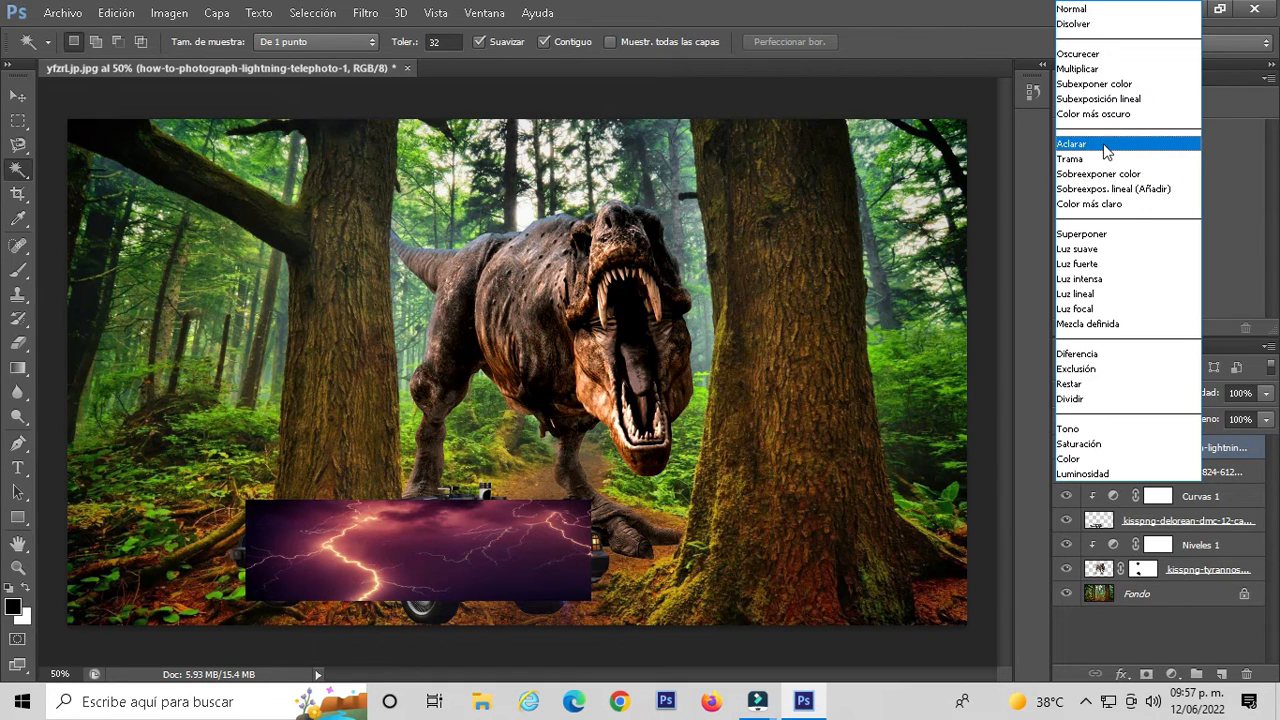
{"action": "left_click", "coordinate": [1106, 146]}
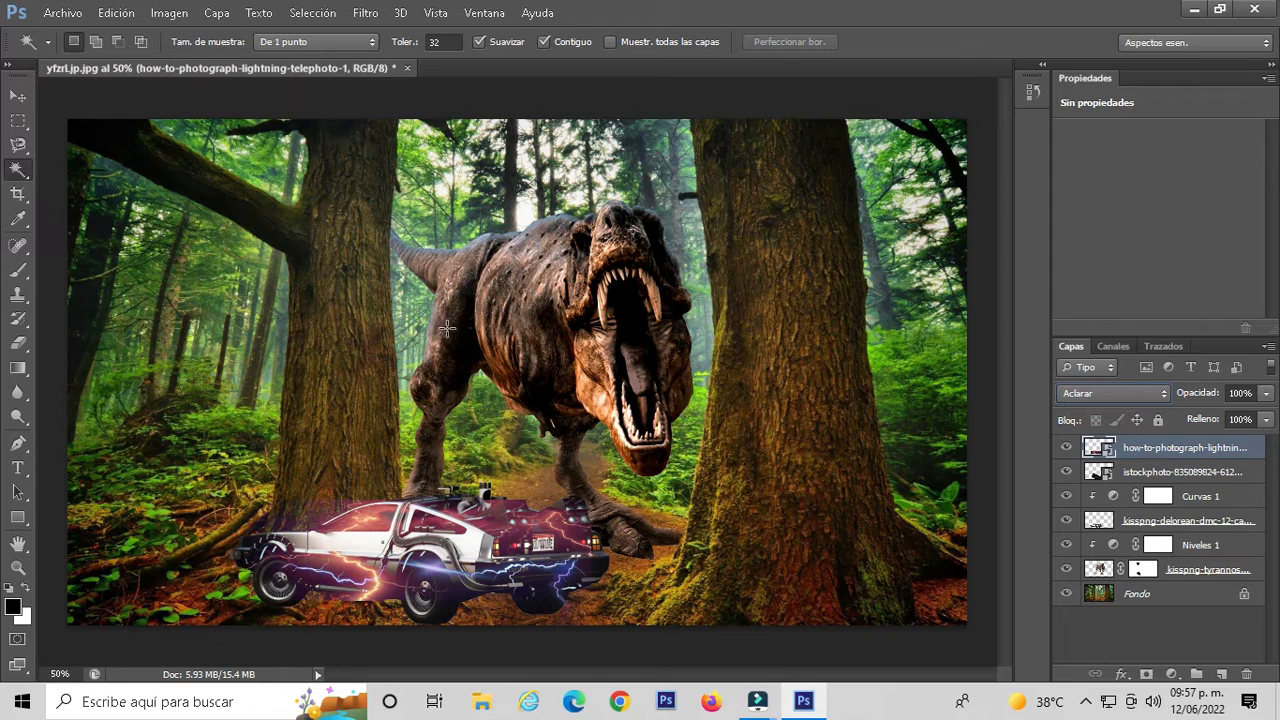
{"action": "left_click", "coordinate": [18, 95]}
{"action": "left_click_drag", "start_coordinate": [400, 543], "coordinate": [393, 565]}
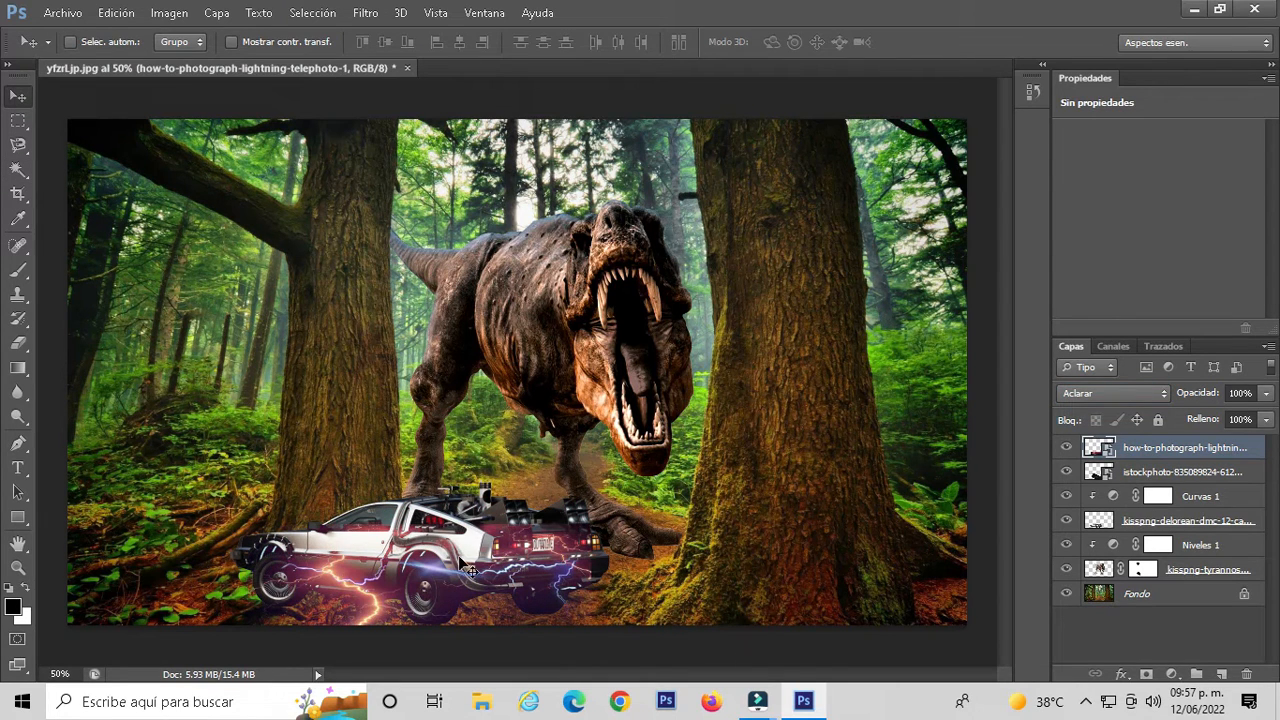
Stretch the purple lightning layer horizontally on both sides so it spans the full length of the car.
{"action": "key", "text": "ctrl+t"}
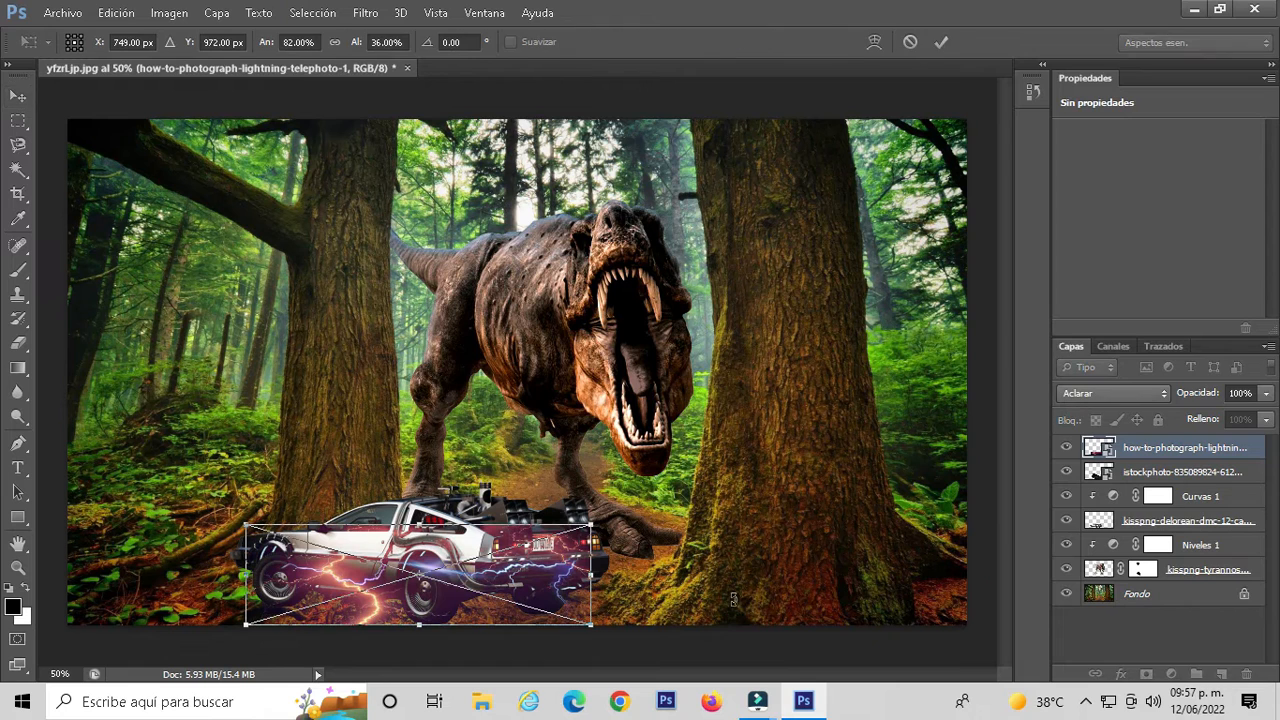
{"action": "left_click_drag", "start_coordinate": [592, 573], "coordinate": [610, 574]}
{"action": "left_click_drag", "start_coordinate": [245, 577], "coordinate": [224, 577]}
{"action": "key", "text": "Return"}
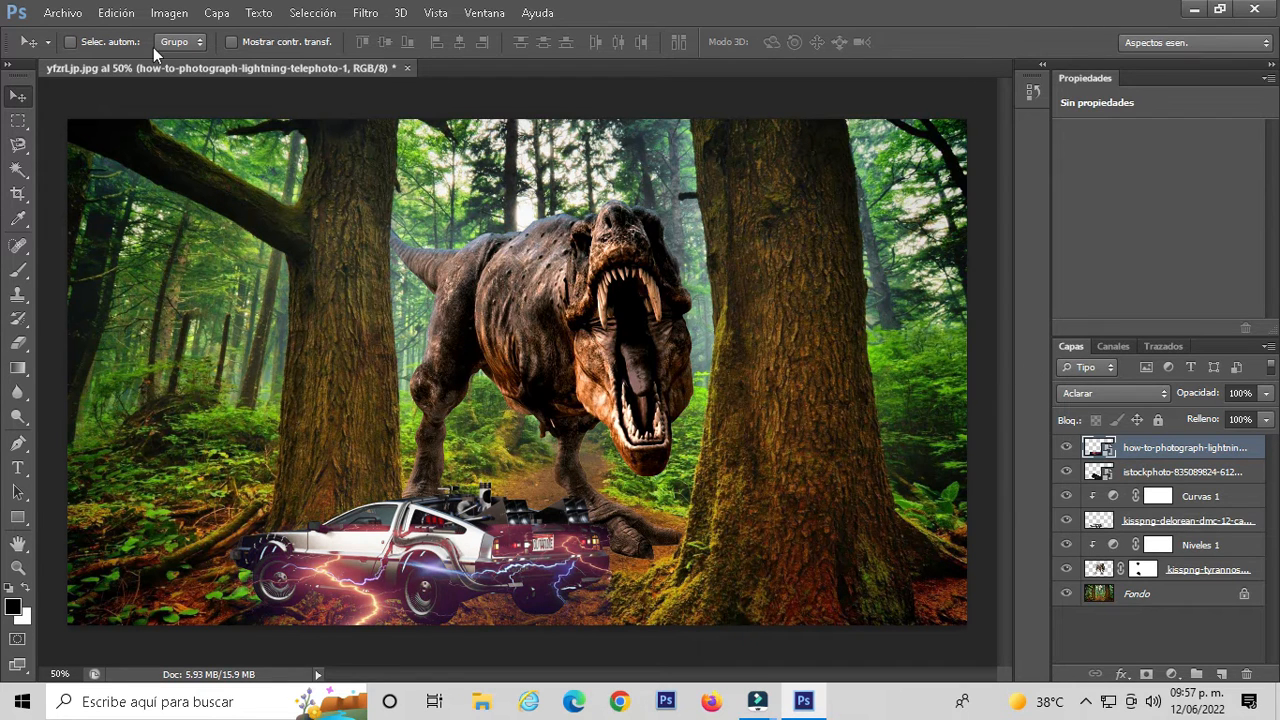
{"action": "left_click", "coordinate": [62, 13]}
{"action": "left_click", "coordinate": [150, 319]}
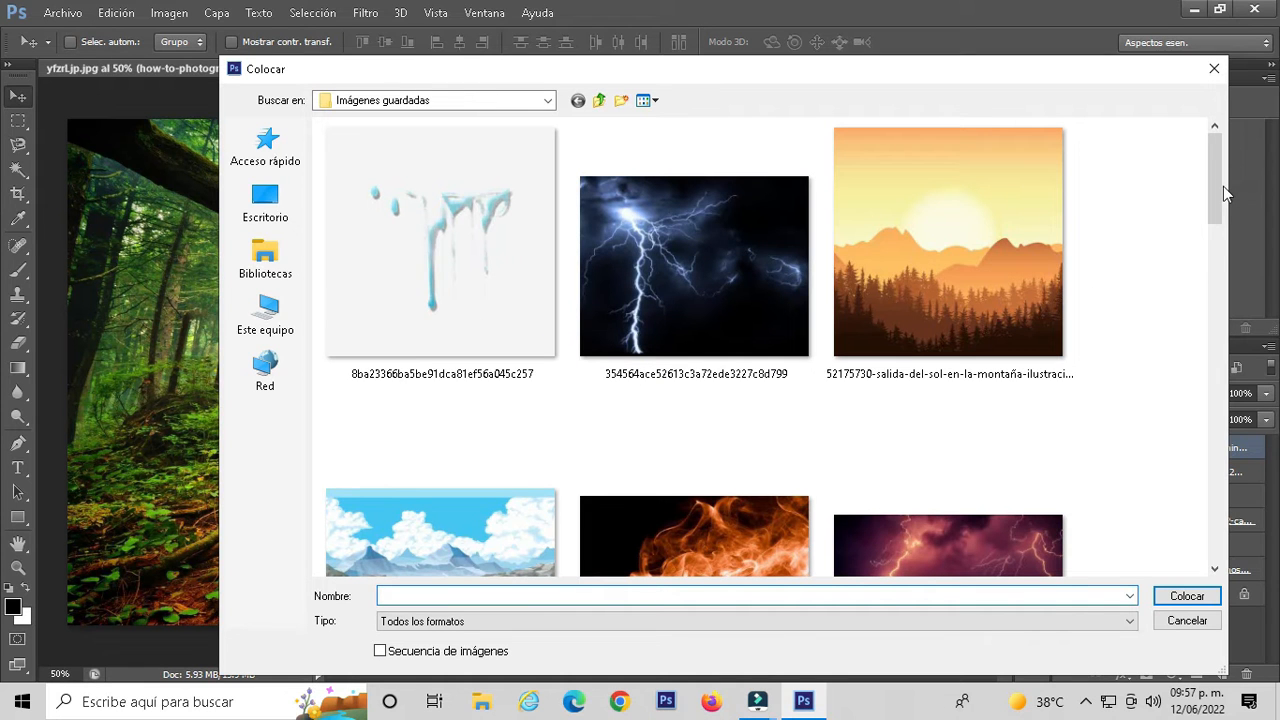
{"action": "scroll", "coordinate": [1220, 266], "scroll_direction": "down", "scroll_amount": 2}
{"action": "scroll", "coordinate": [1220, 266], "scroll_direction": "down", "scroll_amount": 7}
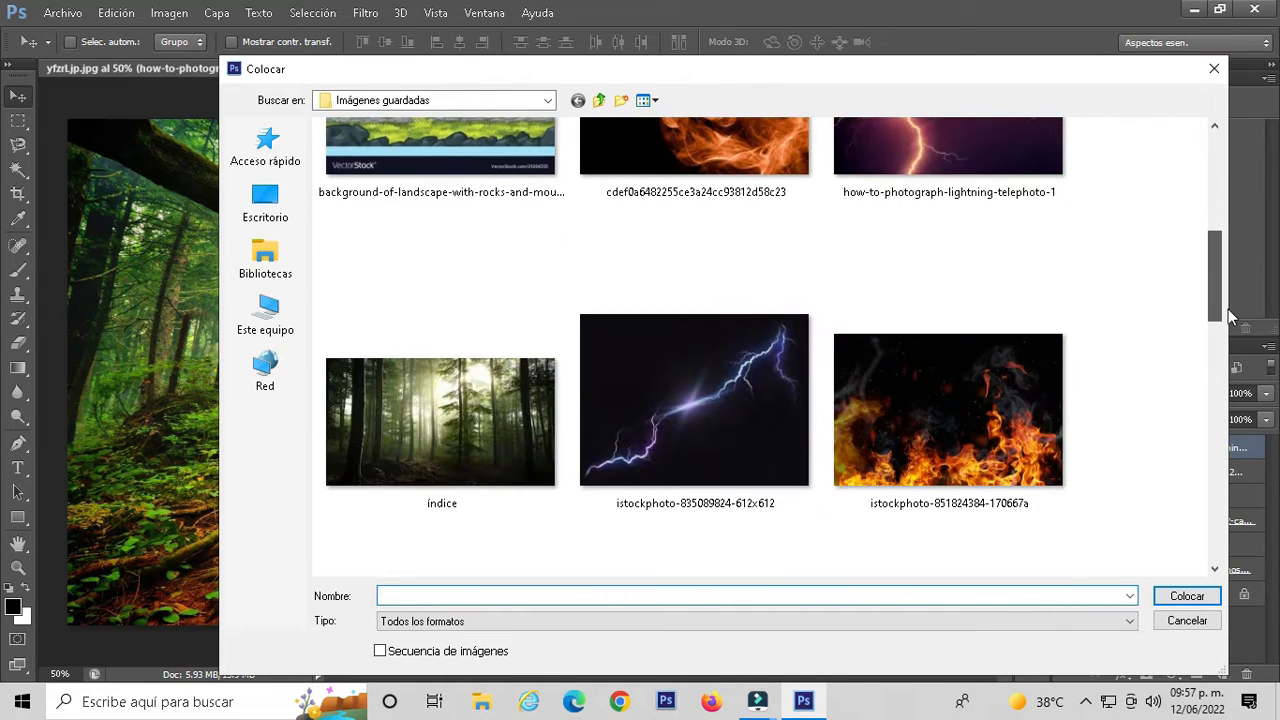
{"action": "scroll", "coordinate": [1240, 352], "scroll_direction": "down", "scroll_amount": 8}
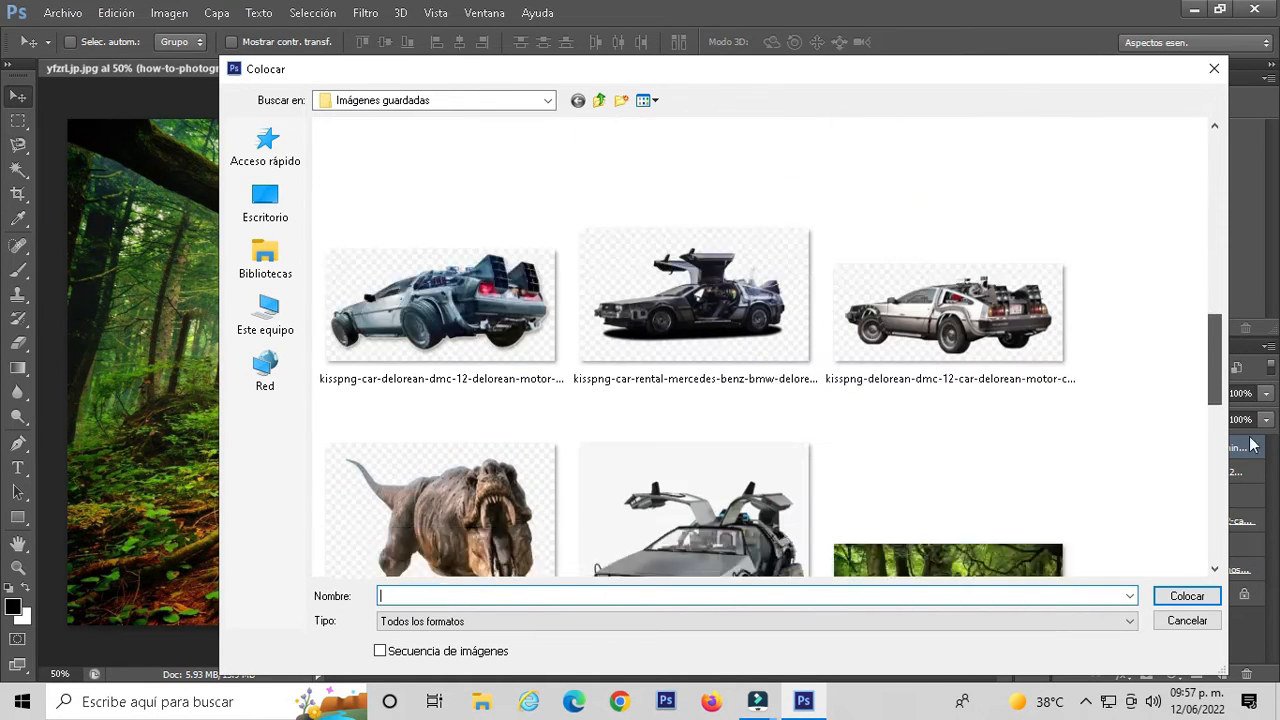
{"action": "scroll", "coordinate": [1240, 560], "scroll_direction": "down", "scroll_amount": 1}
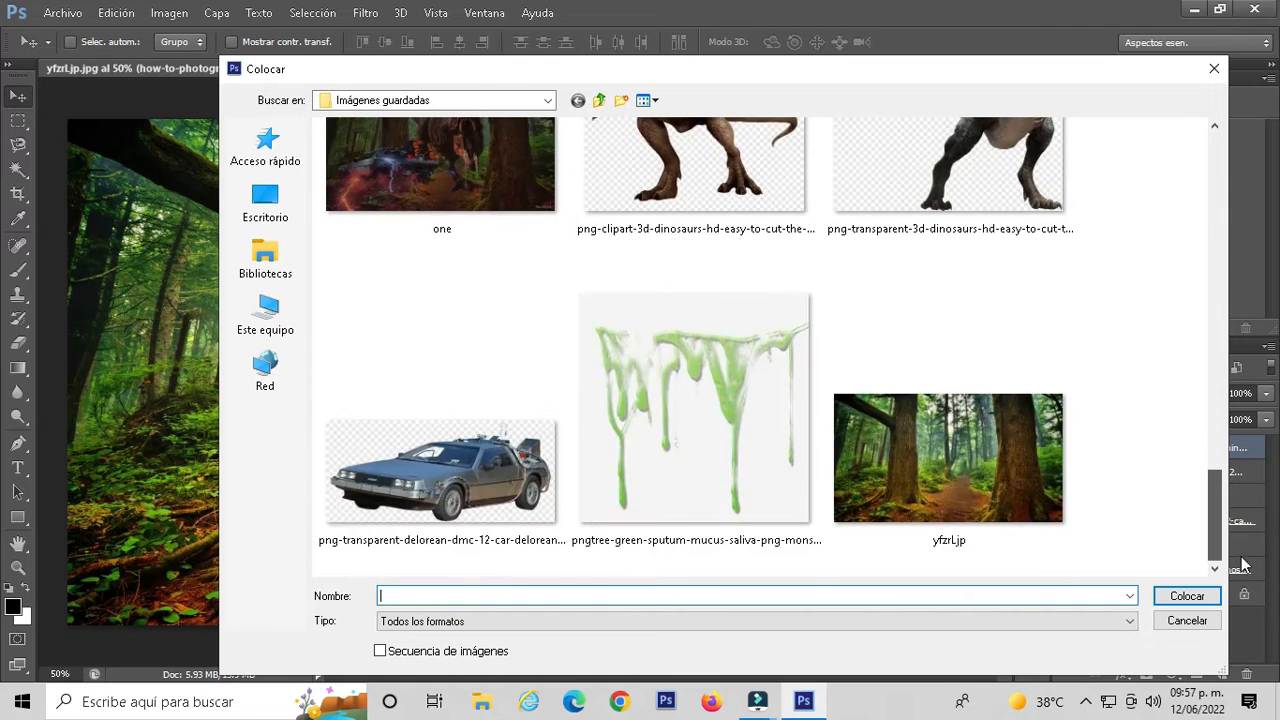
{"action": "scroll", "coordinate": [1236, 562], "scroll_direction": "up", "scroll_amount": 9}
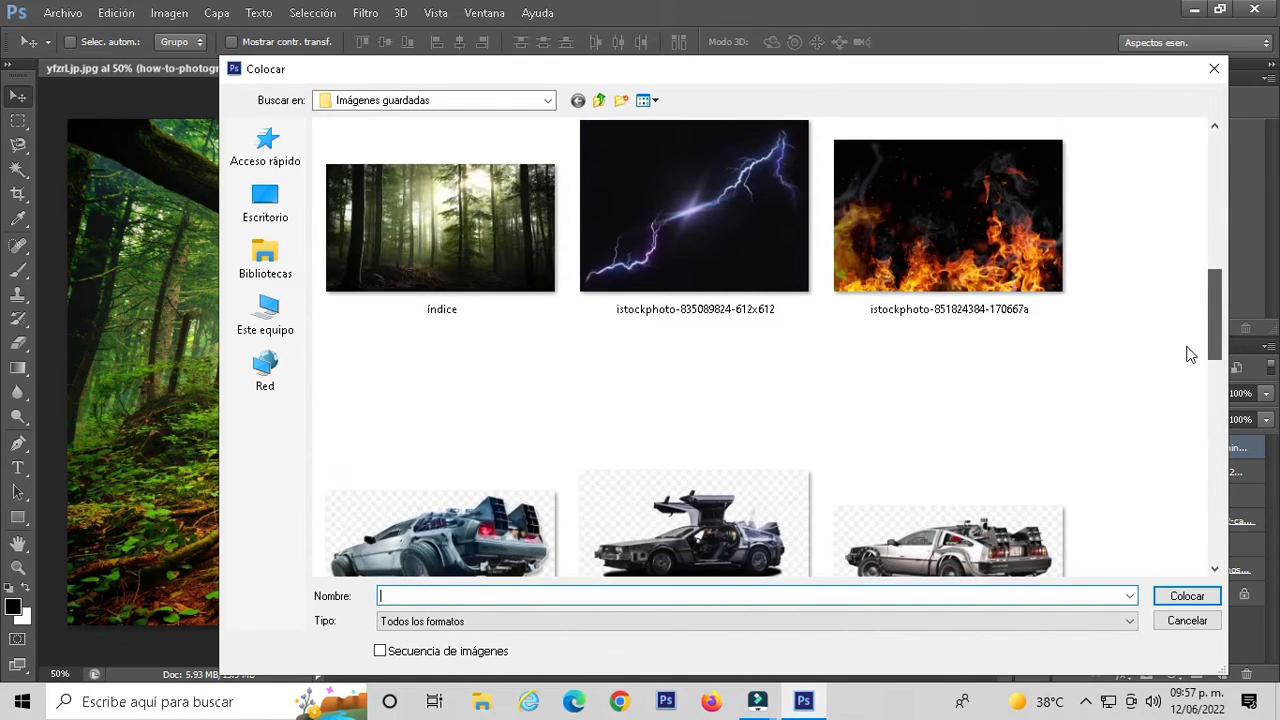
{"action": "scroll", "coordinate": [1171, 251], "scroll_direction": "up", "scroll_amount": 8}
{"action": "scroll", "coordinate": [1183, 297], "scroll_direction": "down", "scroll_amount": 6}
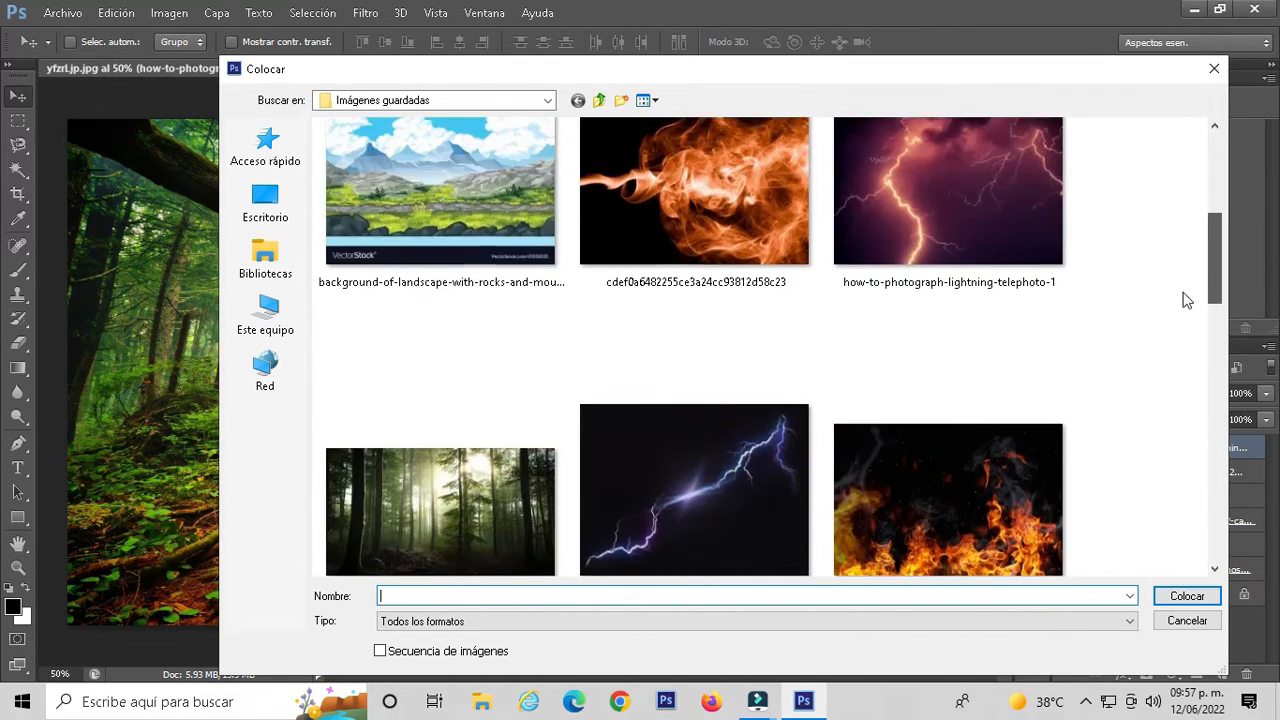
{"action": "double_click", "coordinate": [1006, 359]}
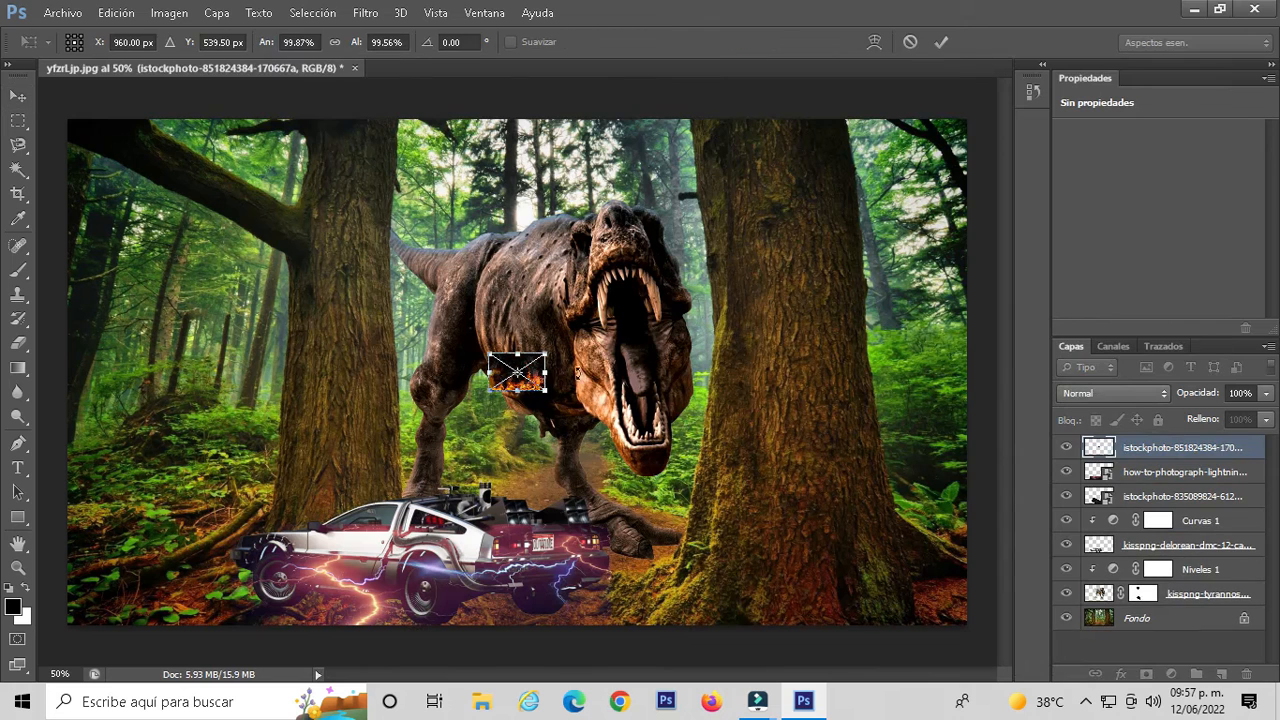
Rotate the fire image 74.78°, scale it to 95.14% width and 73.47% height, and centre it over the car's rear at X 979.07, Y 839.49 px.
{"action": "left_click_drag", "start_coordinate": [560, 395], "coordinate": [548, 444]}
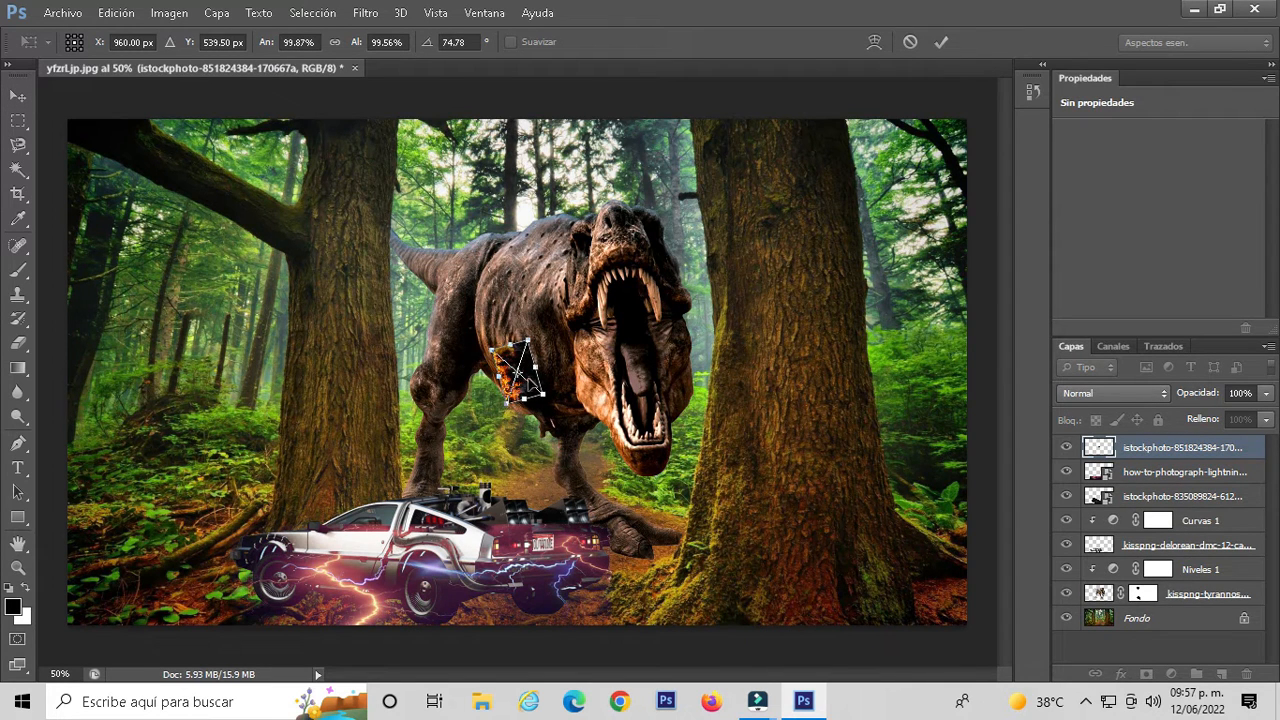
{"action": "left_click_drag", "start_coordinate": [523, 377], "coordinate": [543, 528]}
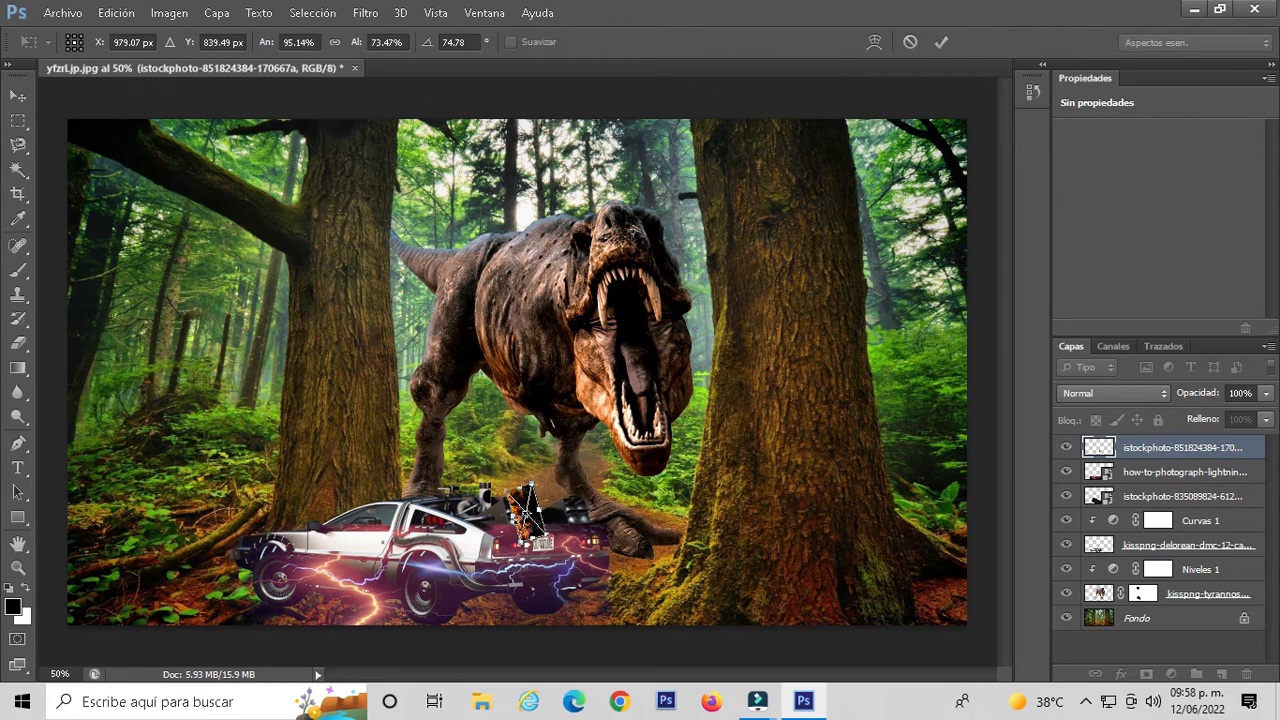
{"action": "key", "text": "Return"}
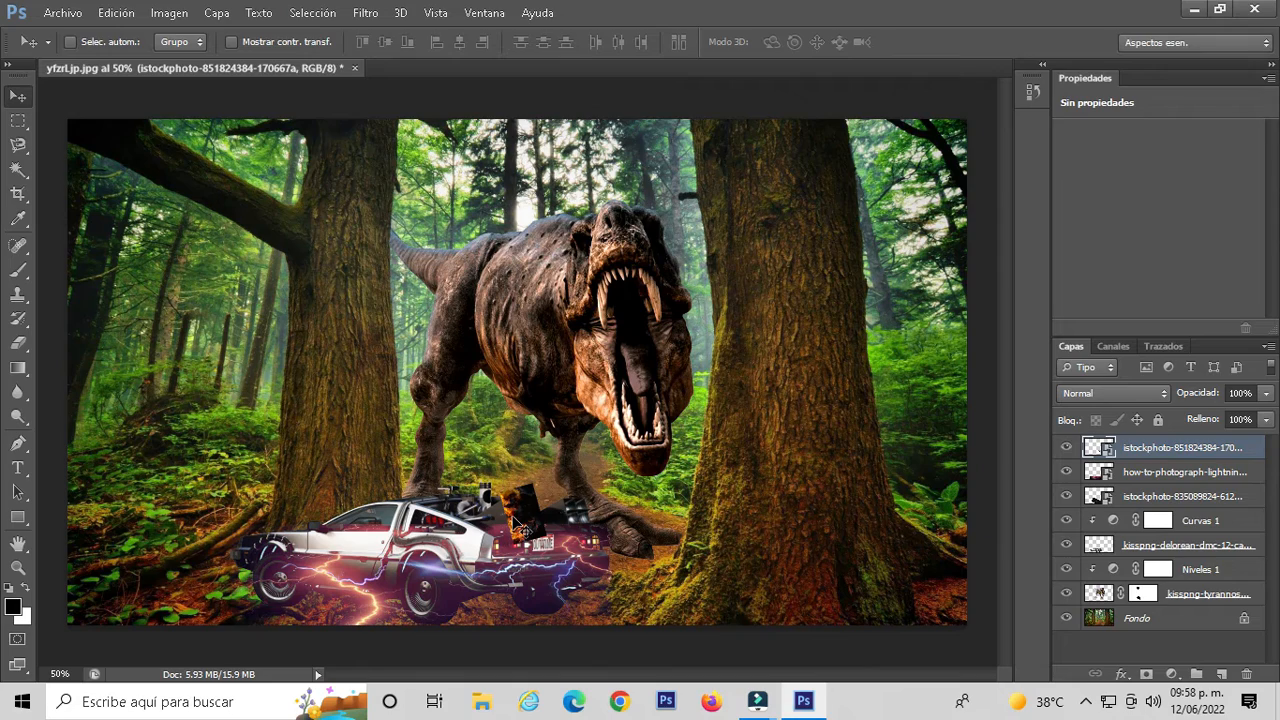
Set the fire layer's blend mode to Aclarar and rasterize the layer.
{"action": "left_click", "coordinate": [1125, 395]}
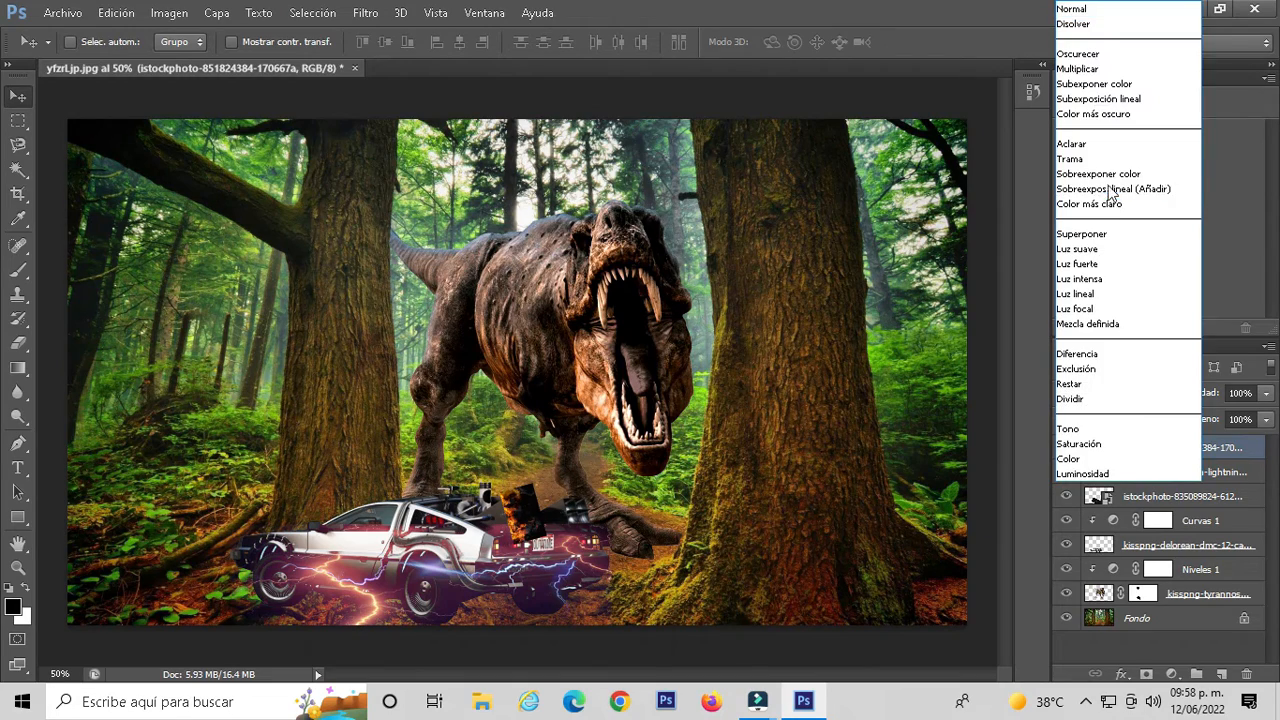
{"action": "left_click", "coordinate": [1075, 144]}
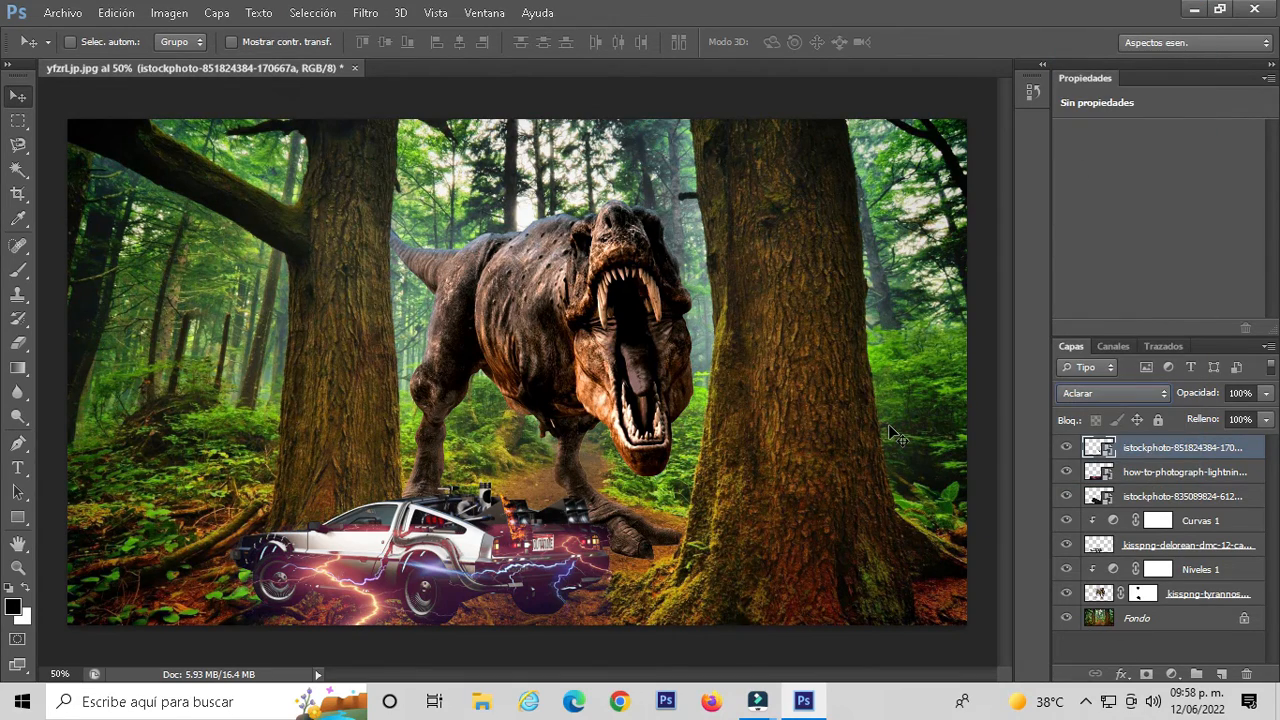
{"action": "key", "text": "ctrl+1"}
{"action": "left_click_drag", "start_coordinate": [1007, 410], "coordinate": [1008, 490]}
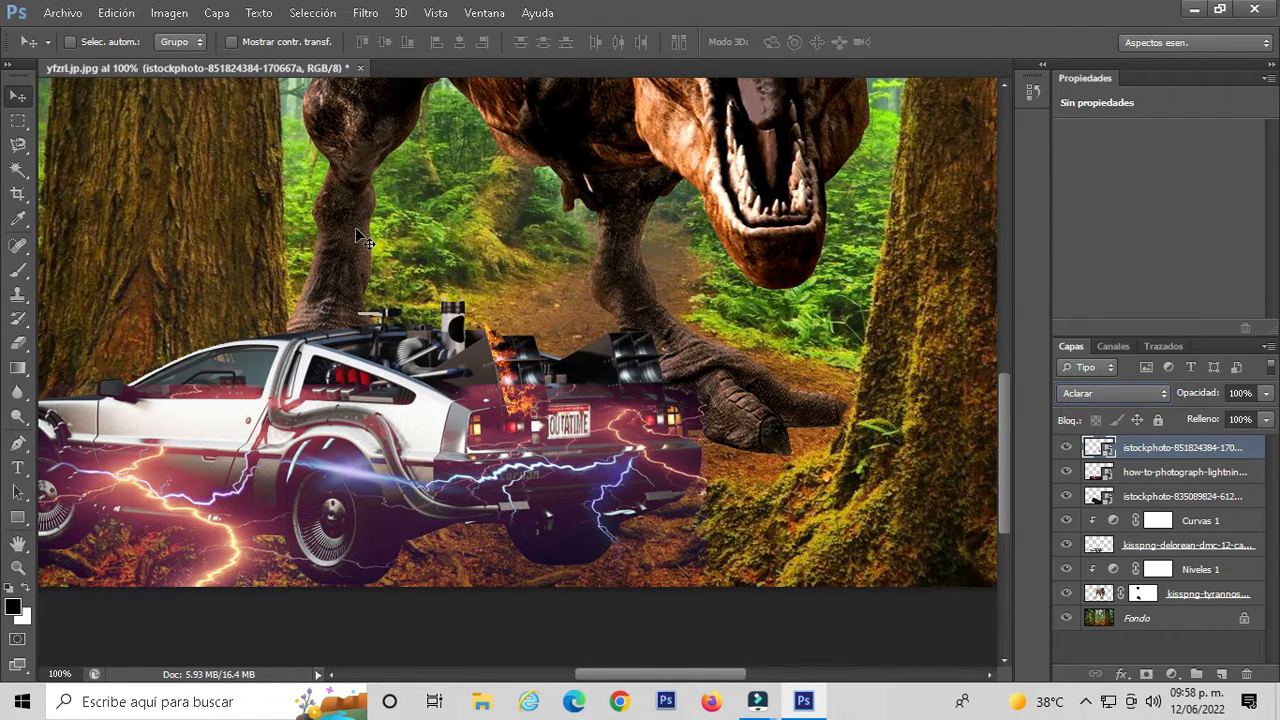
{"action": "left_click", "coordinate": [17, 343]}
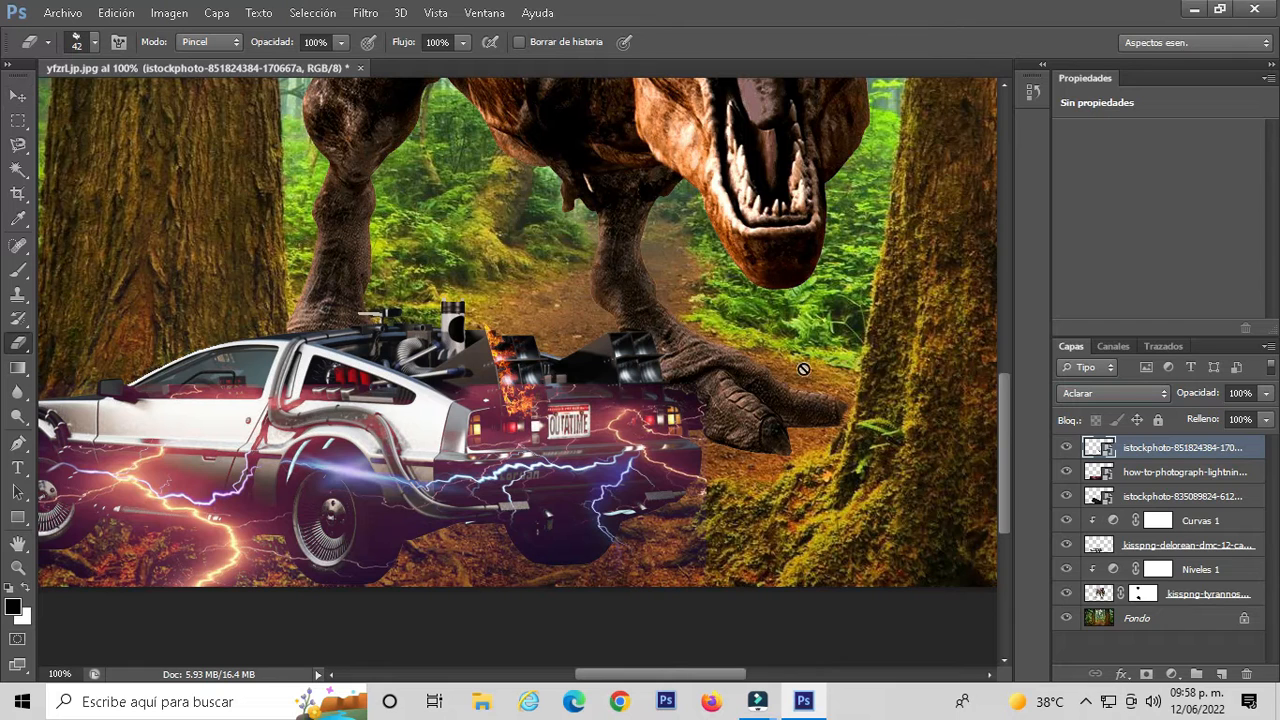
{"action": "right_click", "coordinate": [1142, 452]}
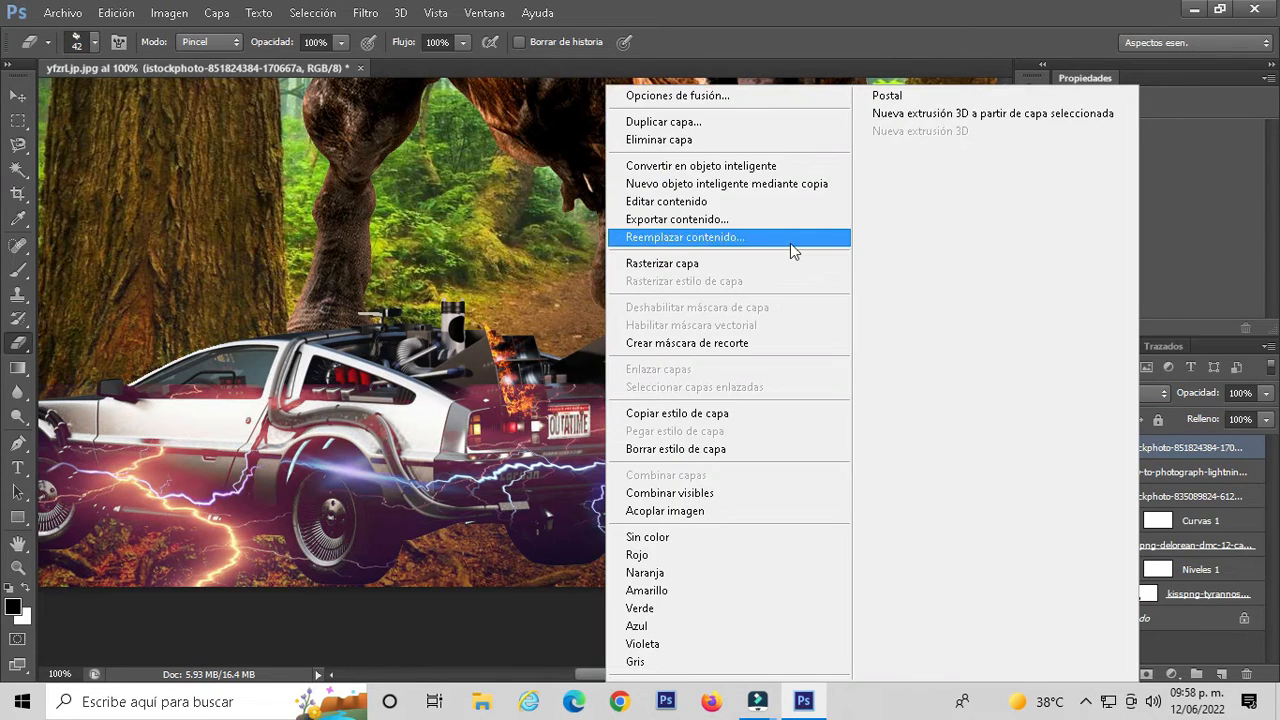
{"action": "left_click", "coordinate": [766, 263]}
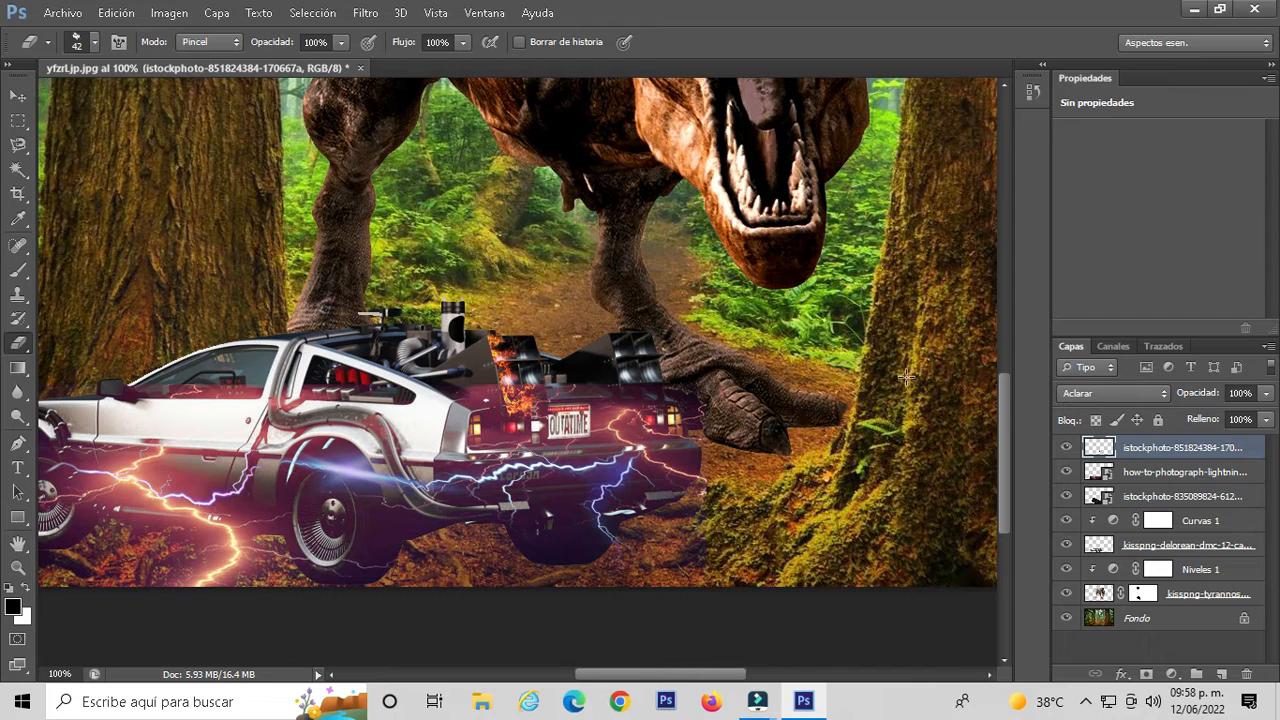
Duplicate the how-to-photograph-lightning-telephoto-1 layer.
{"action": "left_click", "coordinate": [1097, 474]}
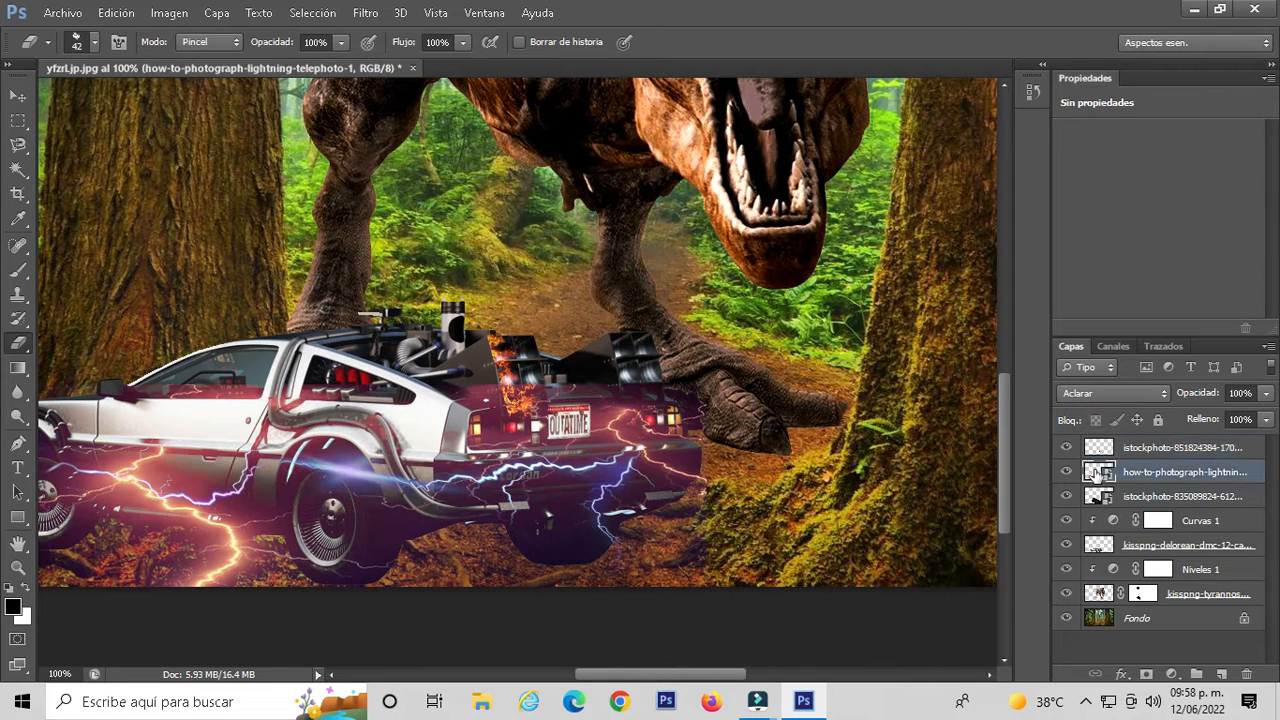
{"action": "key", "text": "ctrl+j"}
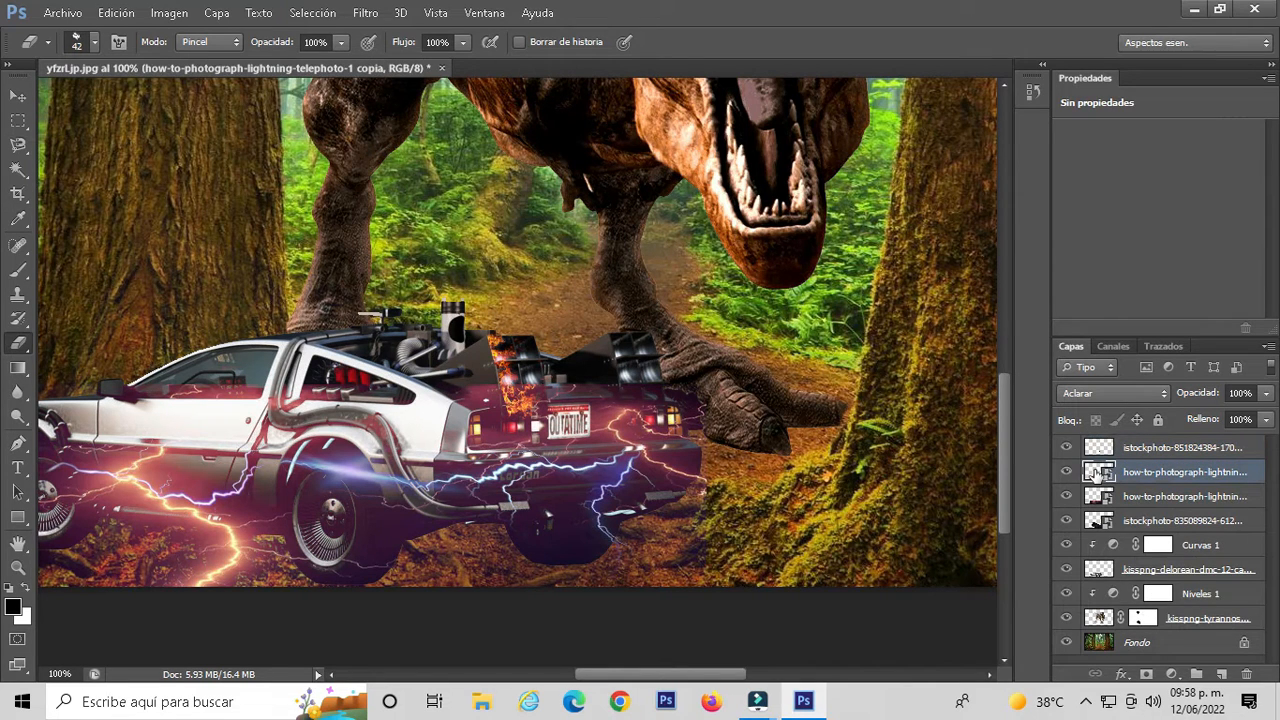
{"action": "left_click", "coordinate": [19, 99]}
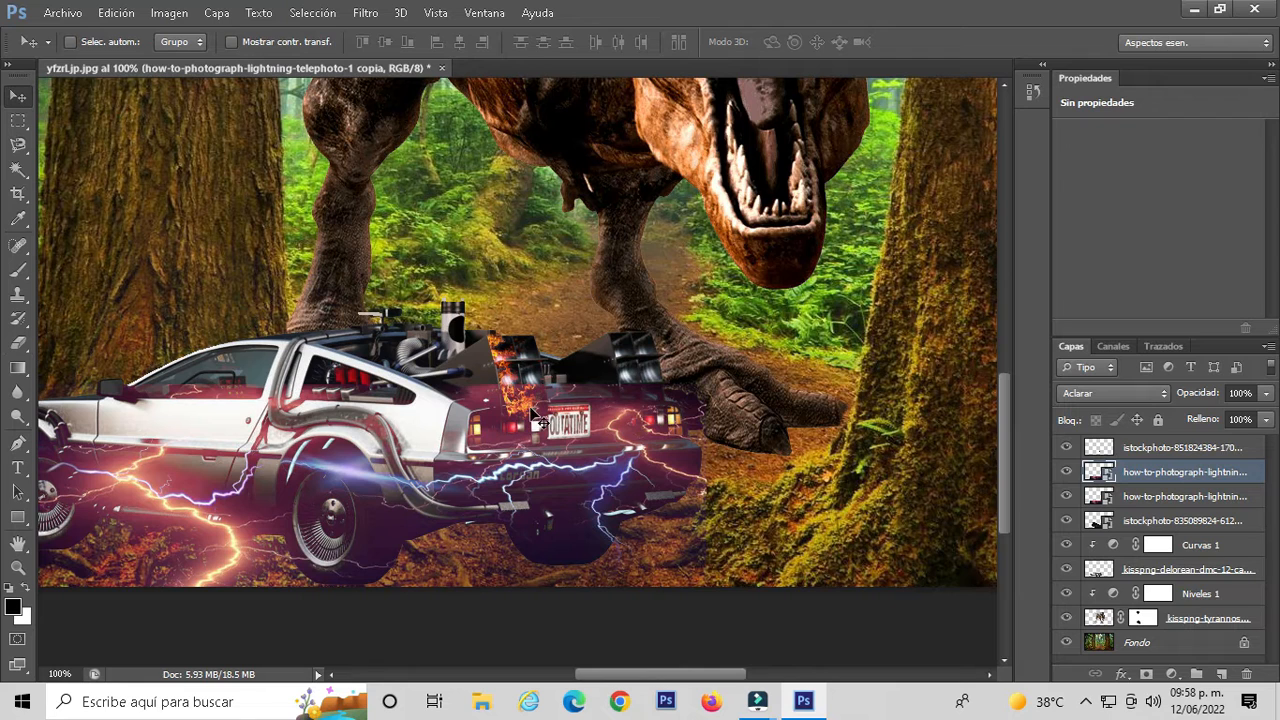
{"action": "left_click_drag", "start_coordinate": [518, 414], "coordinate": [606, 380]}
Duplicate the rasterized fire layer and move the copy up over the car's other rear vent.
{"action": "left_click", "coordinate": [1096, 450]}
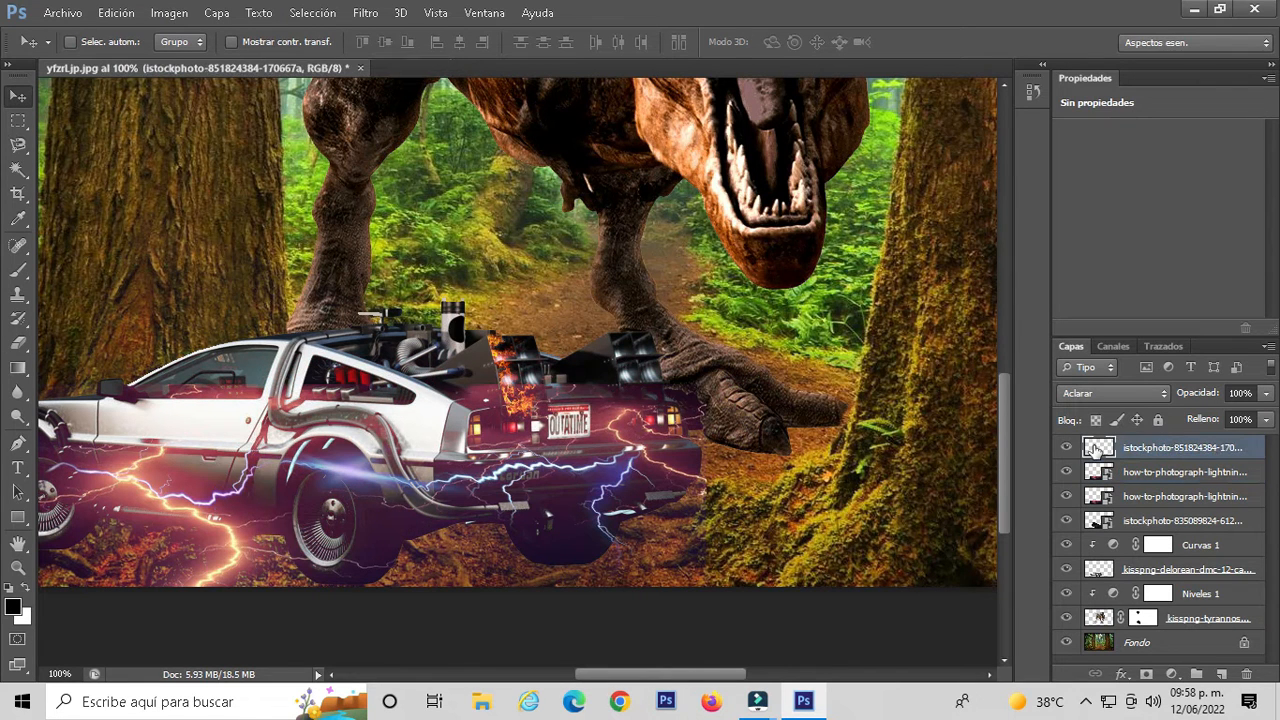
{"action": "key", "text": "ctrl+j"}
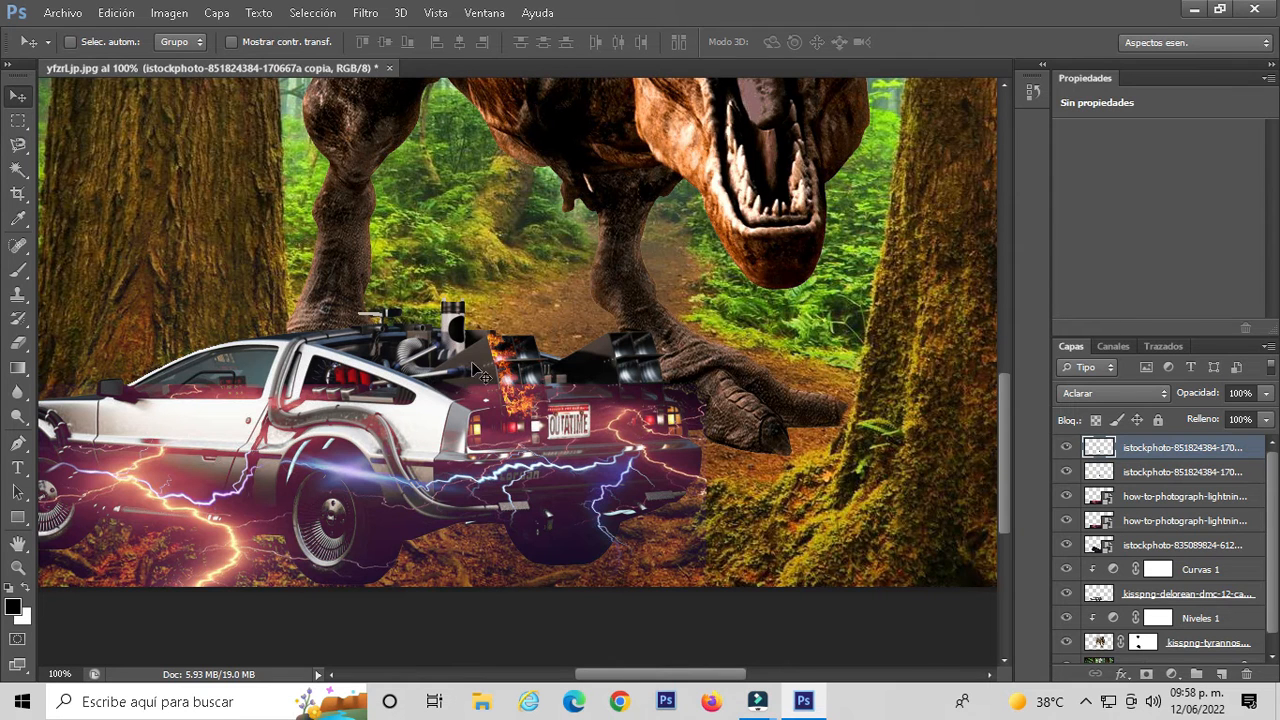
{"action": "left_click_drag", "start_coordinate": [480, 373], "coordinate": [610, 368]}
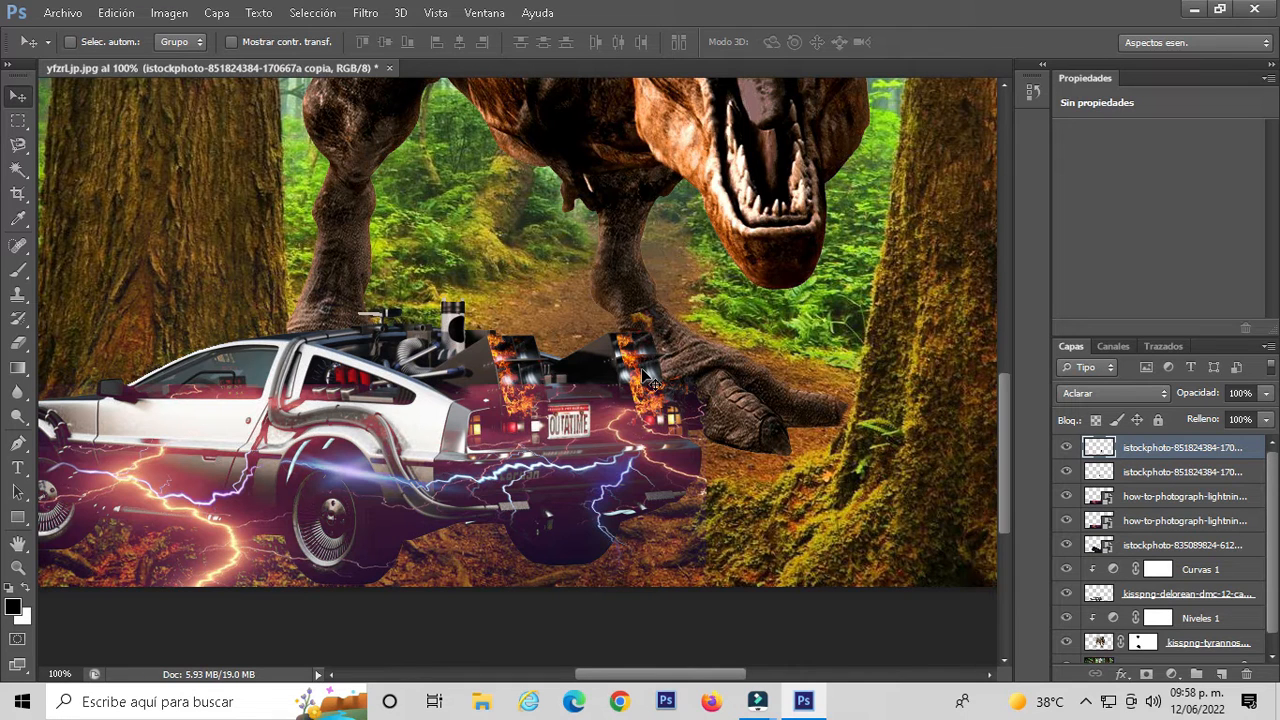
{"action": "left_click_drag", "start_coordinate": [655, 390], "coordinate": [655, 349]}
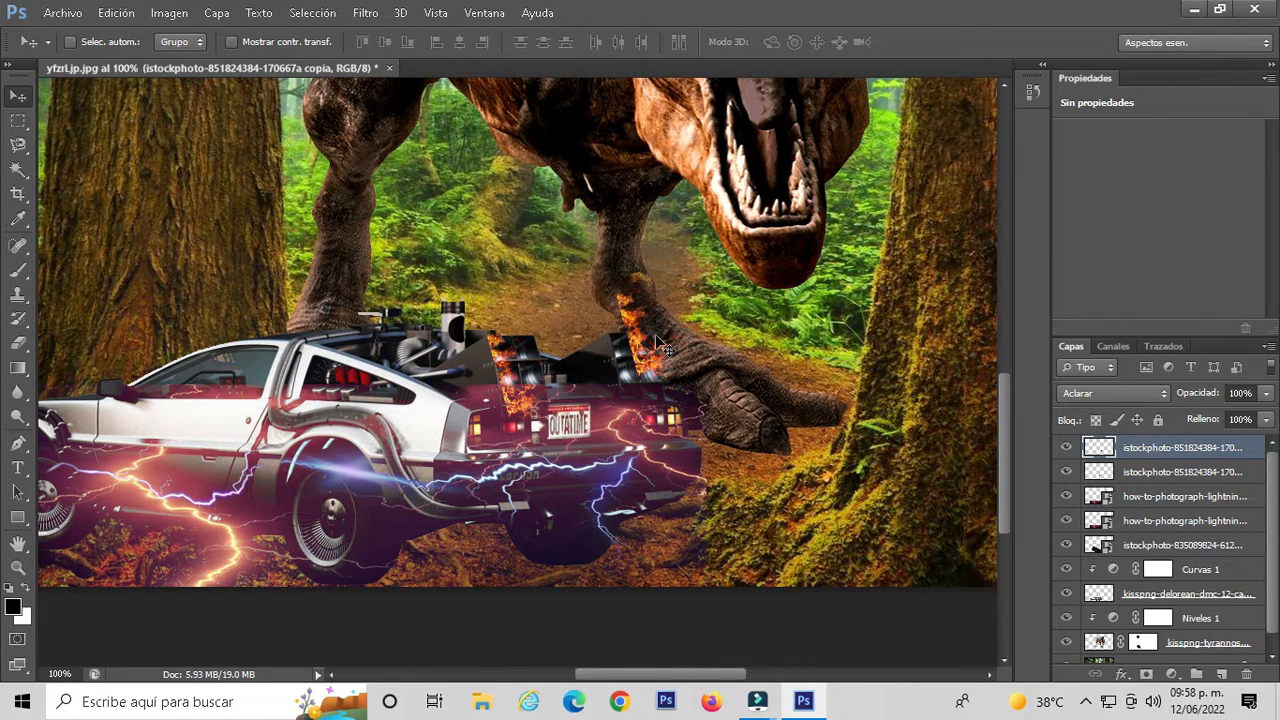
Flip the fire copy to -81.82% height, rotate it to 161.68°, and position it along the second vent's inner edge.
{"action": "key", "text": "ctrl+t"}
{"action": "left_click_drag", "start_coordinate": [660, 261], "coordinate": [660, 388]}
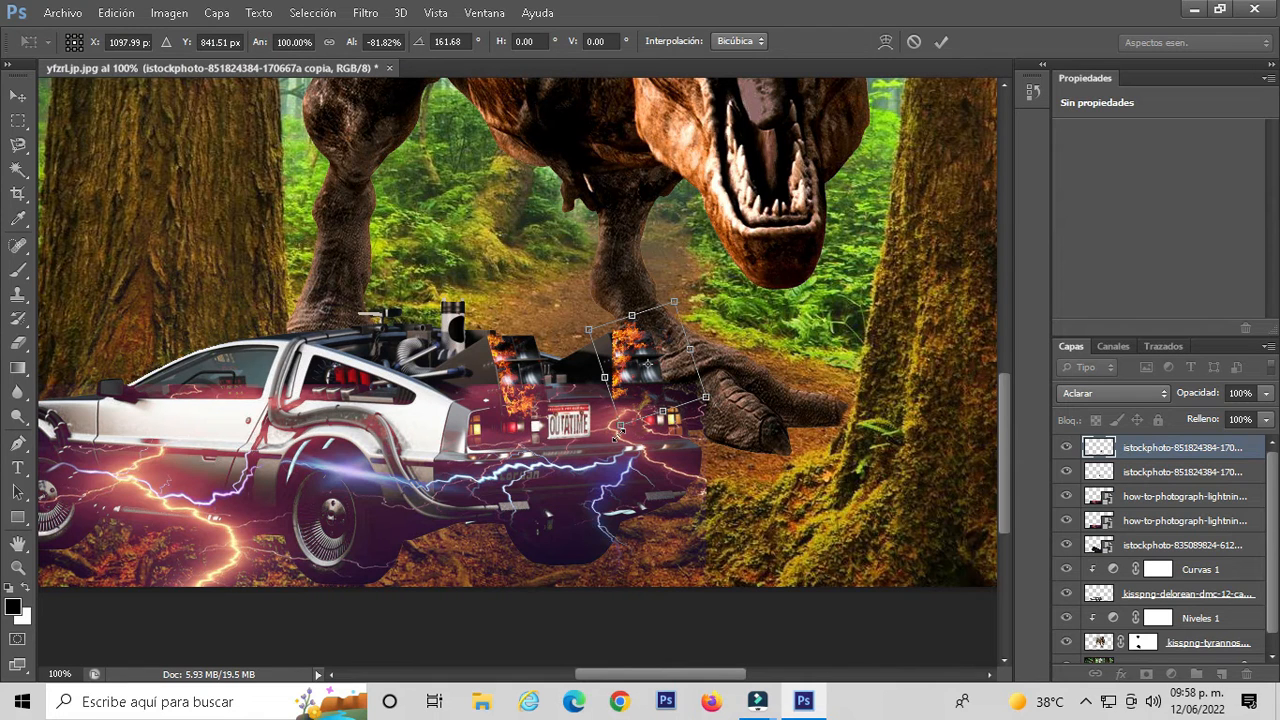
{"action": "key", "text": "Return"}
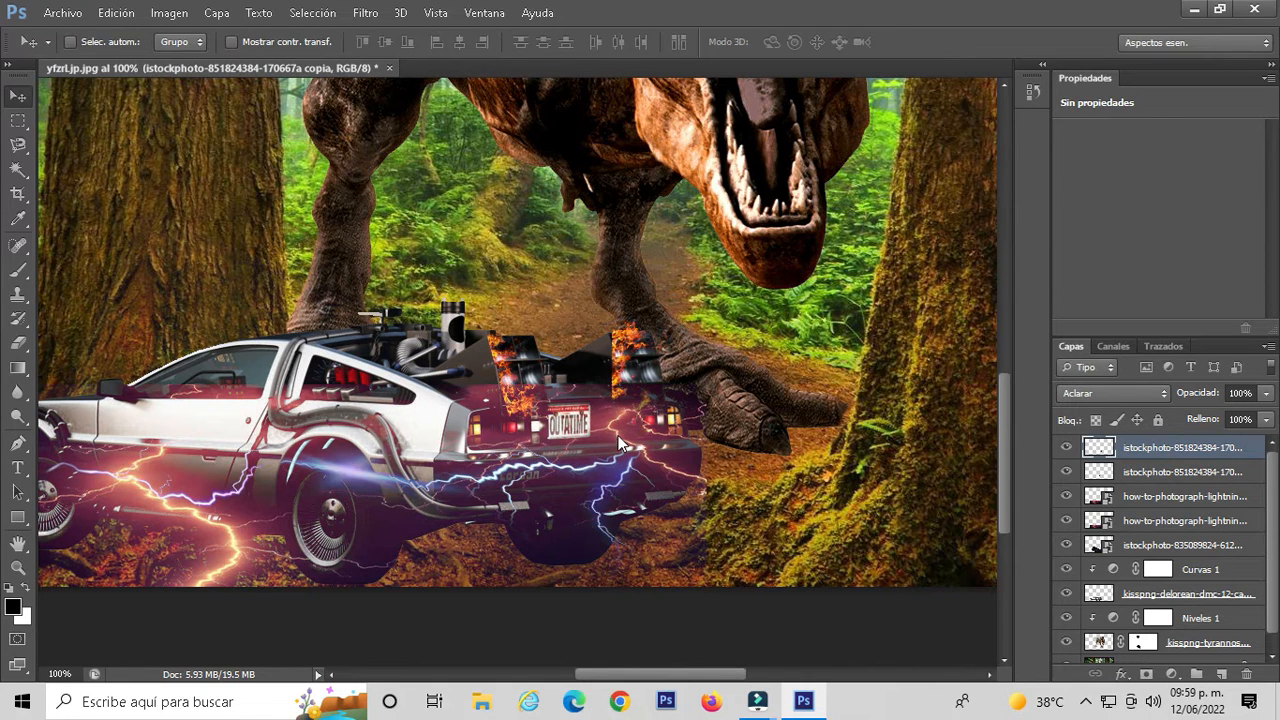
Warp the fire copy by pulling its corners inward so the flames follow the shape of the second rear vent.
{"action": "left_click", "coordinate": [119, 16]}
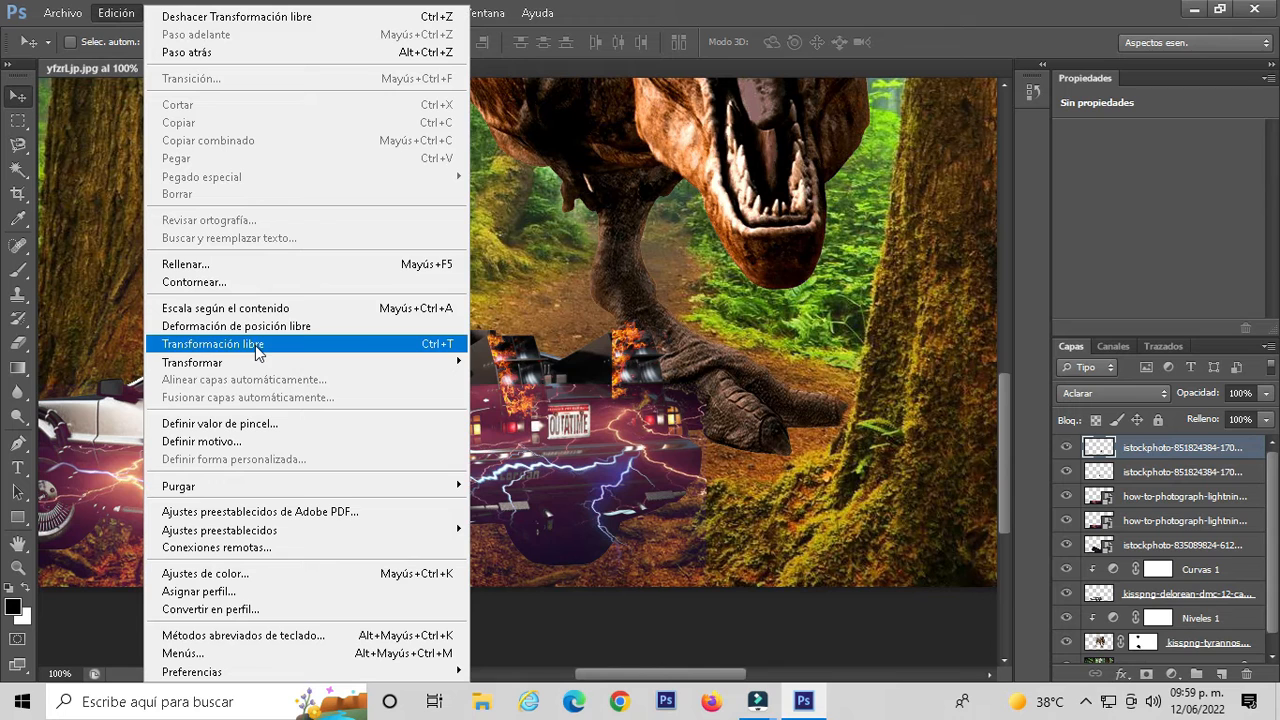
{"action": "mouse_move", "coordinate": [448, 372]}
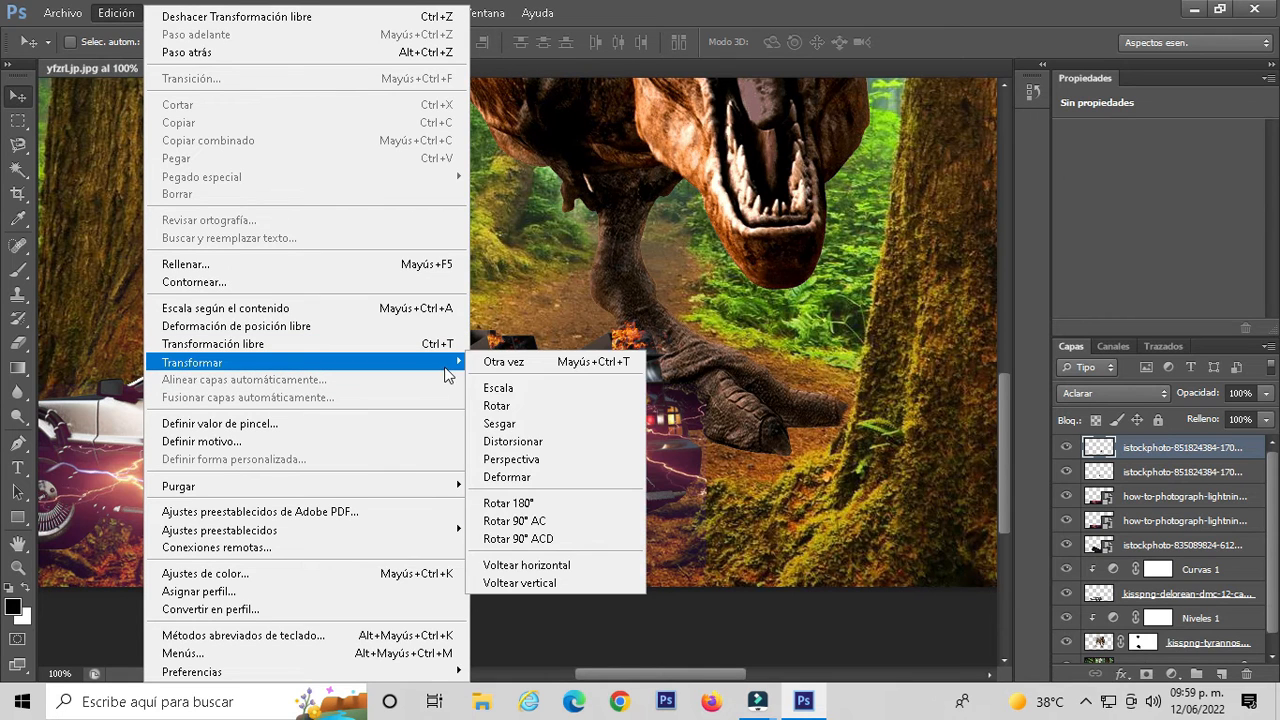
{"action": "left_click", "coordinate": [503, 477]}
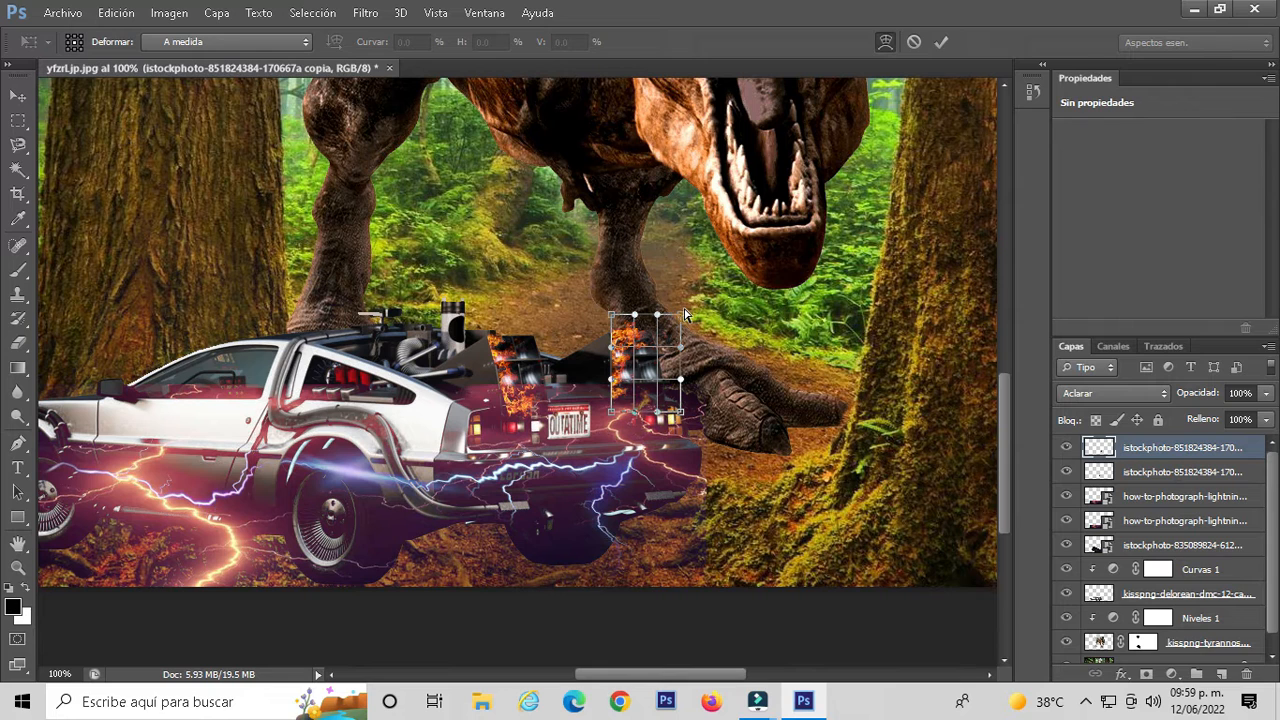
{"action": "left_click_drag", "start_coordinate": [681, 332], "coordinate": [606, 329]}
{"action": "left_click_drag", "start_coordinate": [613, 413], "coordinate": [685, 392]}
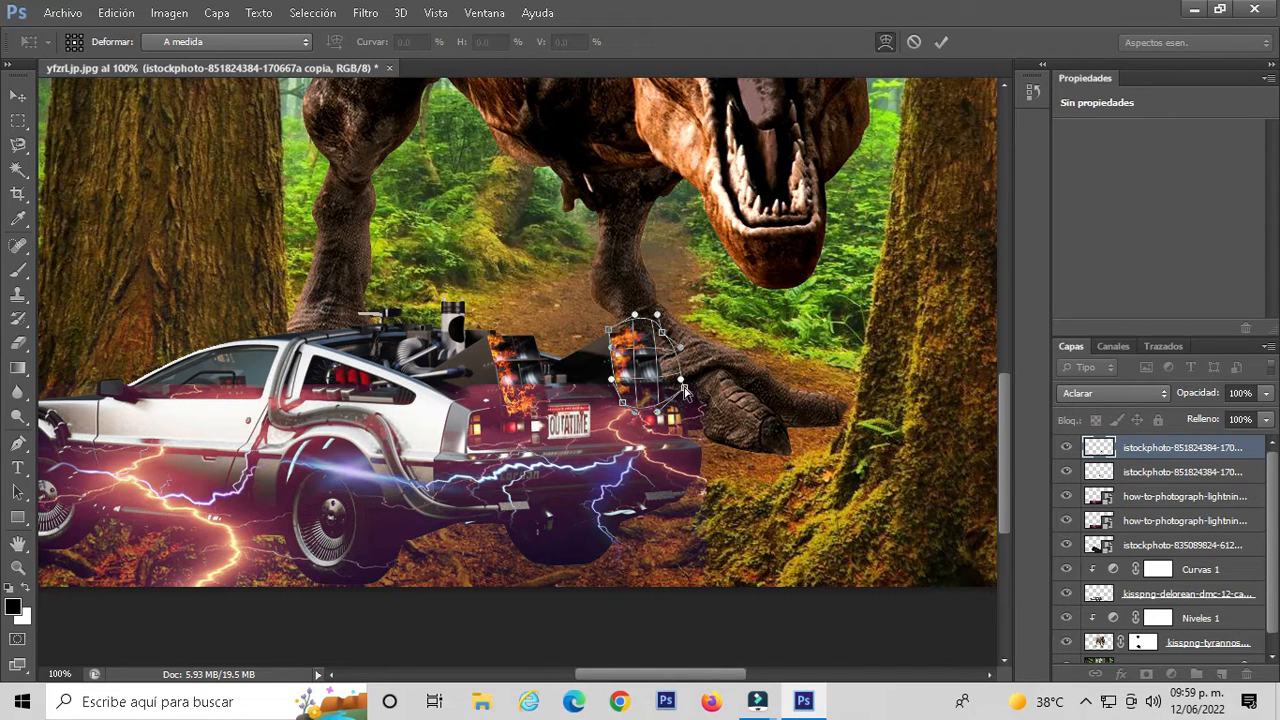
{"action": "key", "text": "Return"}
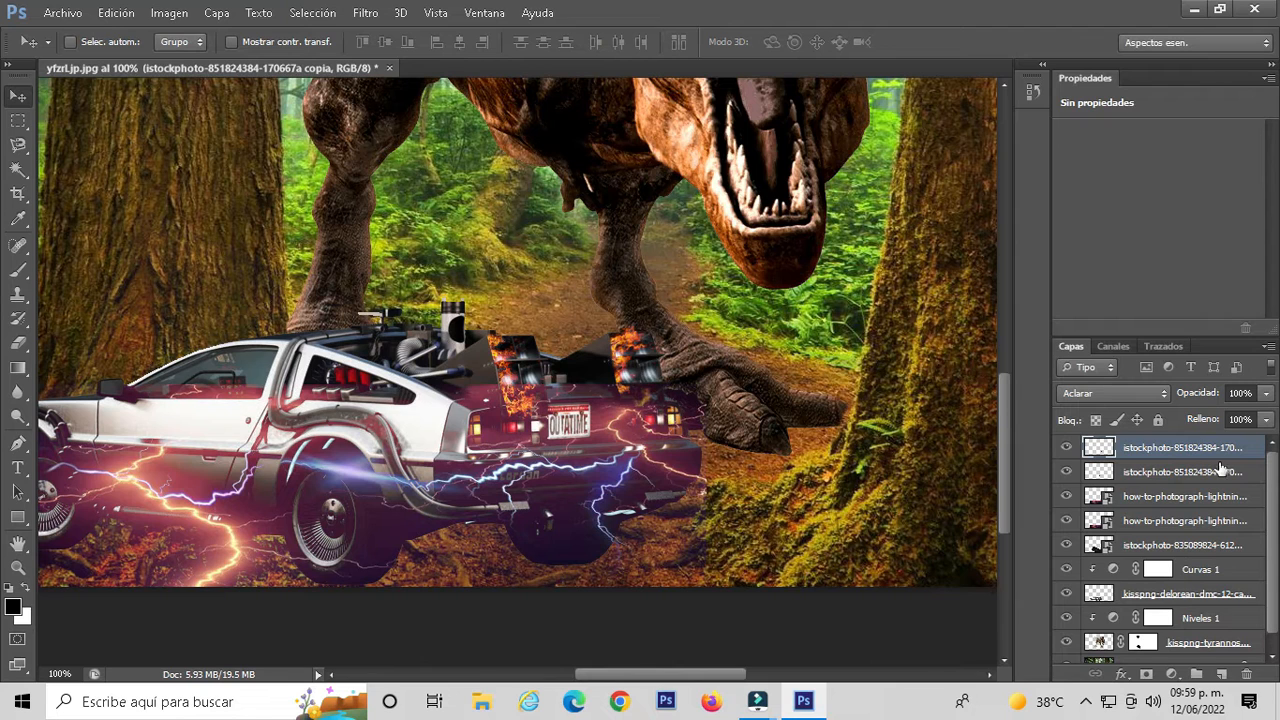
Add a layer mask to the purple lightning copy and brush away a little of its tint near the licence plate.
{"action": "left_click", "coordinate": [1093, 498]}
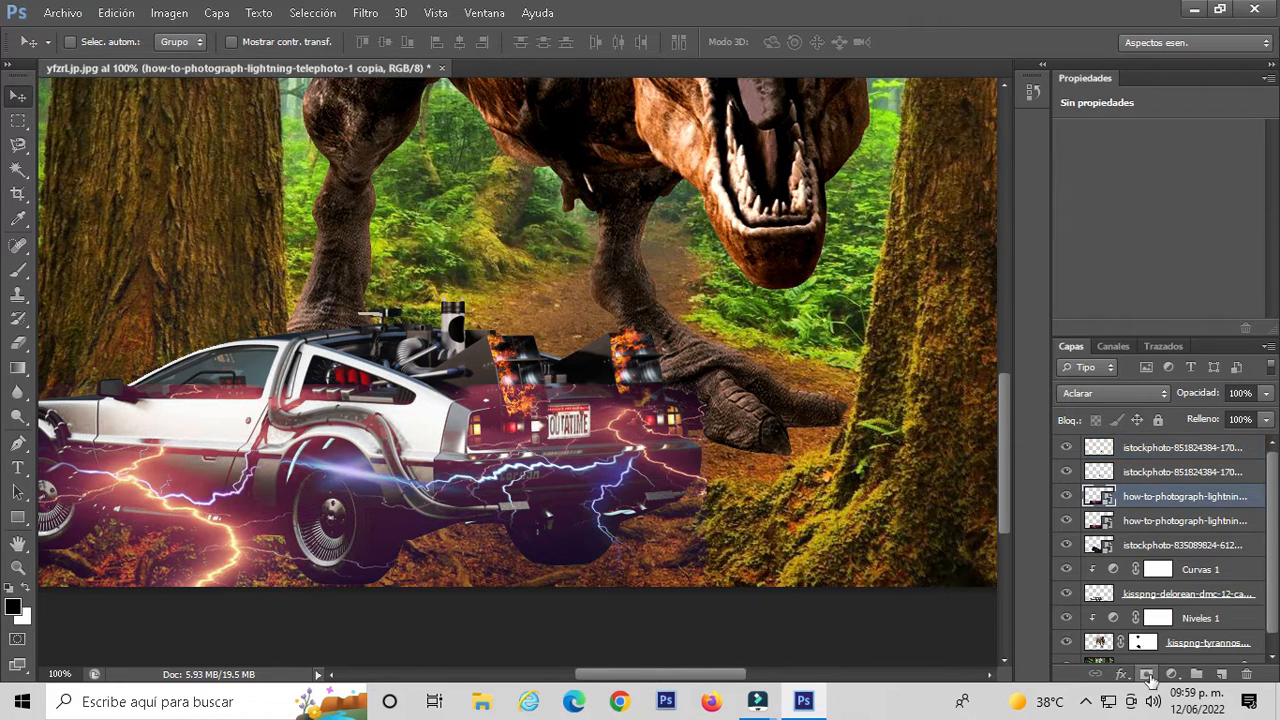
{"action": "left_click", "coordinate": [1147, 674]}
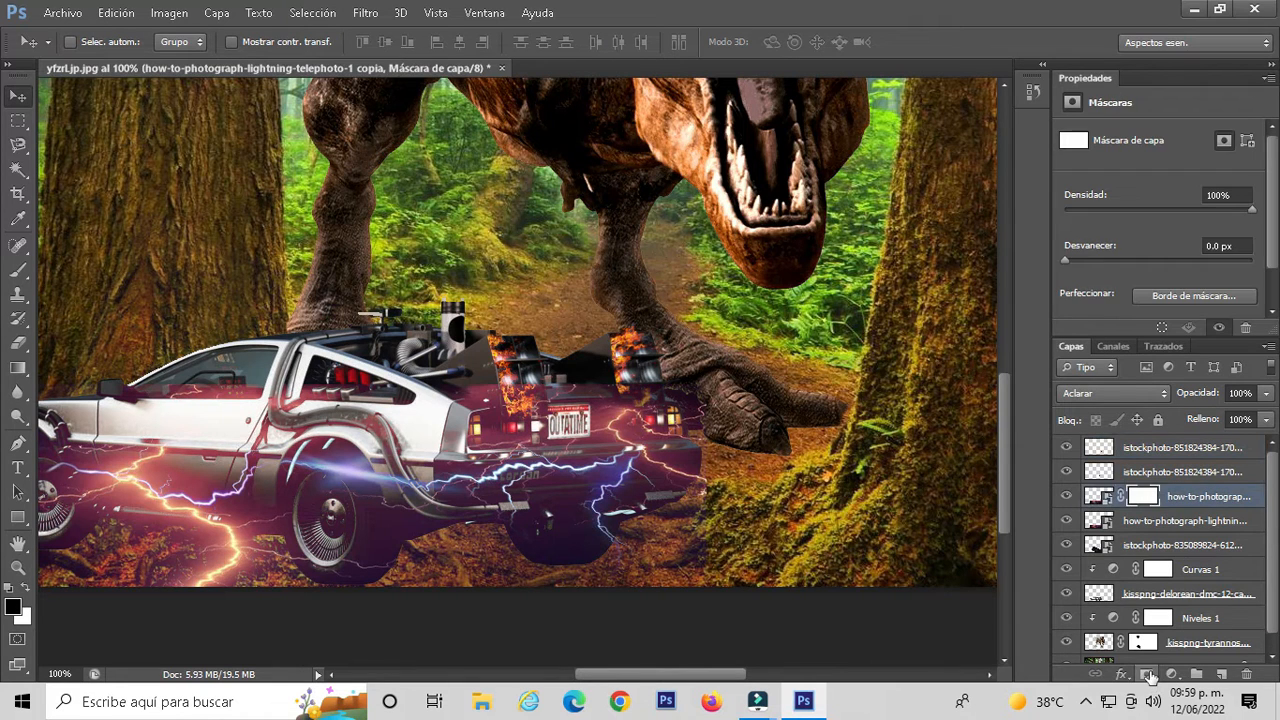
{"action": "left_click", "coordinate": [18, 270]}
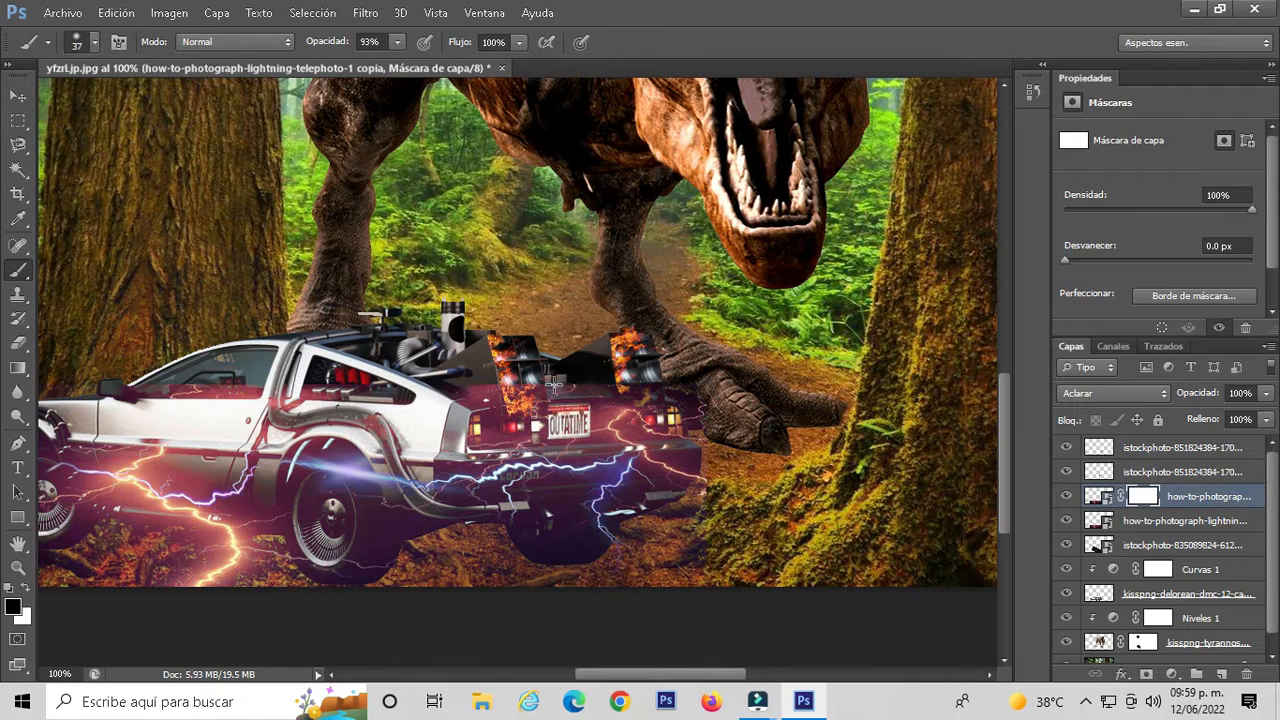
Hide the original purple lightning layer and keep only its masked copy visible.
{"action": "left_click", "coordinate": [1066, 496]}
{"action": "left_click", "coordinate": [1066, 520]}
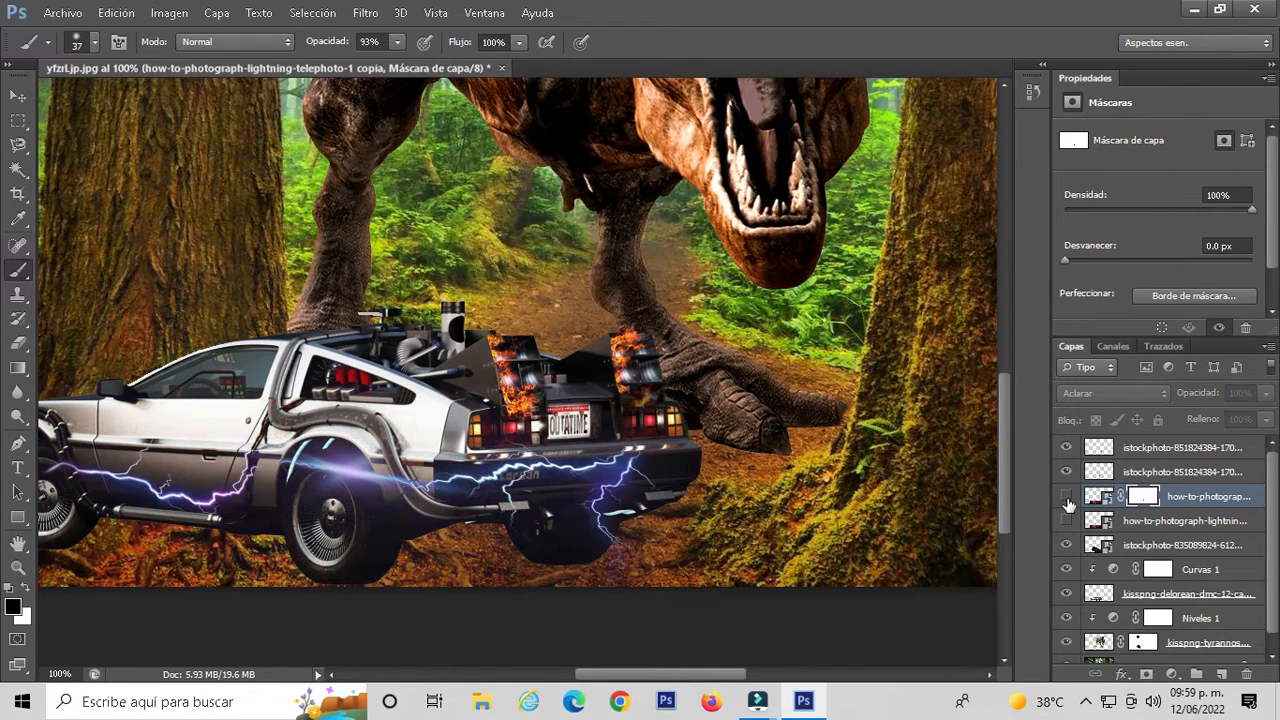
{"action": "left_click", "coordinate": [1066, 496]}
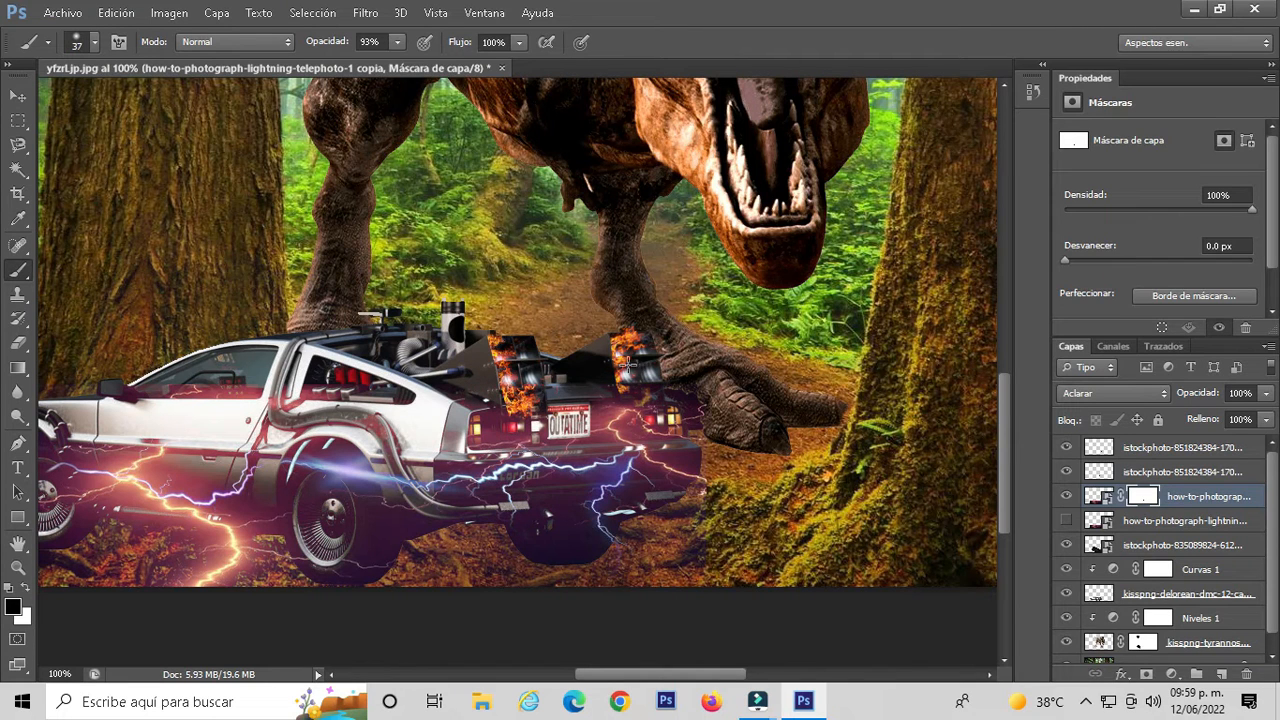
Brush away the purple spill around the car's rear bumper on the lightning copy's layer mask.
{"action": "left_click_drag", "start_coordinate": [709, 494], "coordinate": [655, 465]}
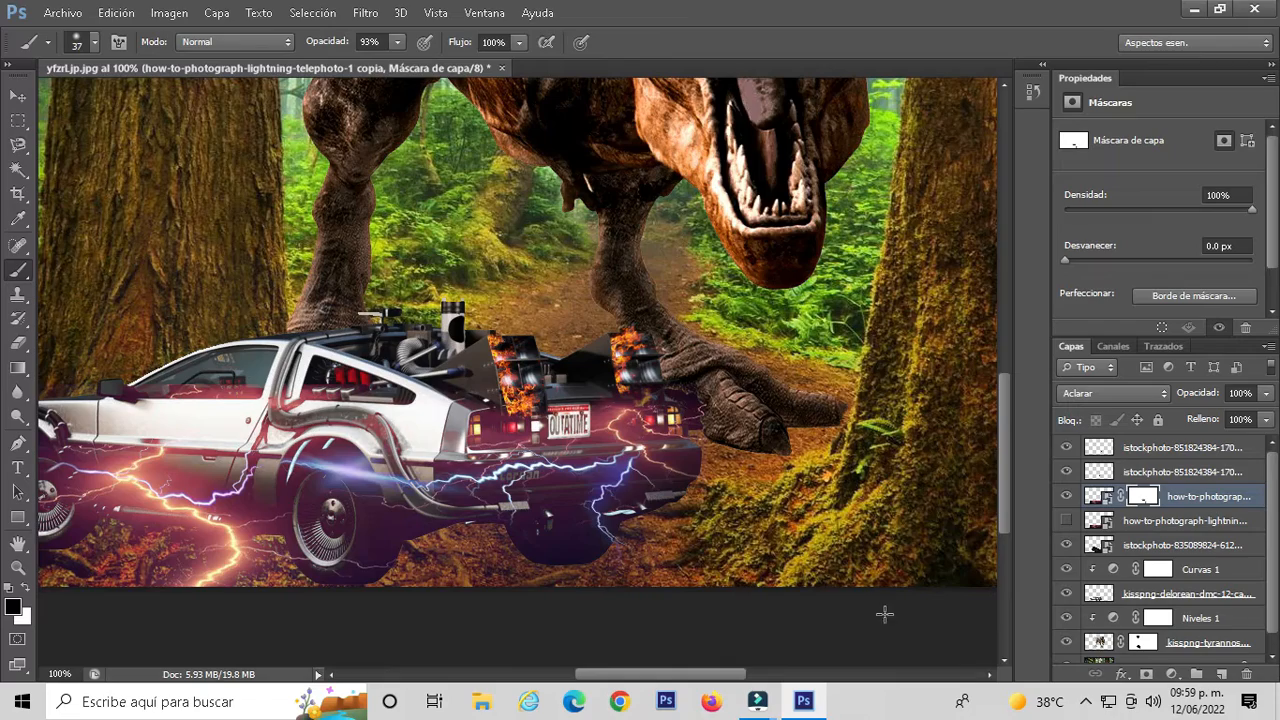
{"action": "left_click_drag", "start_coordinate": [726, 677], "coordinate": [634, 695]}
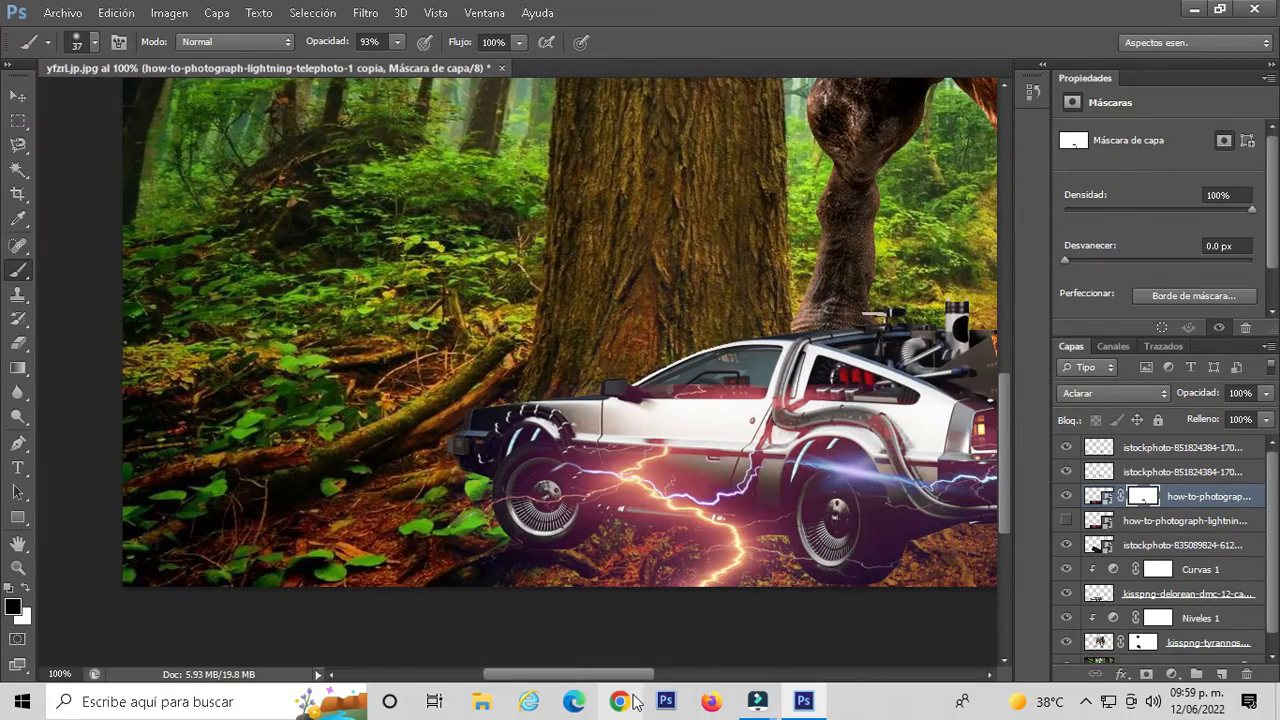
{"action": "key", "text": "ctrl+minus"}
{"action": "key", "text": "ctrl+minus"}
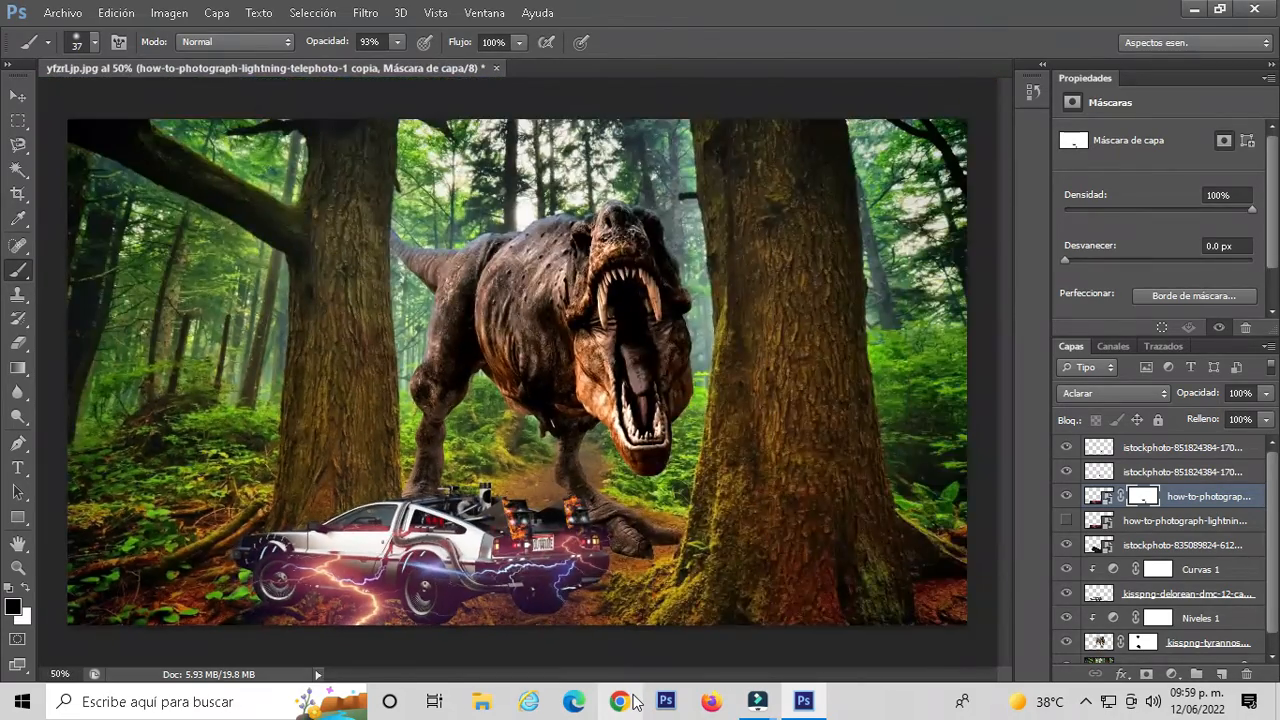
Add an Exposure adjustment layer above the topmost fire layer and set its exposure to -0.93.
{"action": "left_click", "coordinate": [1096, 452]}
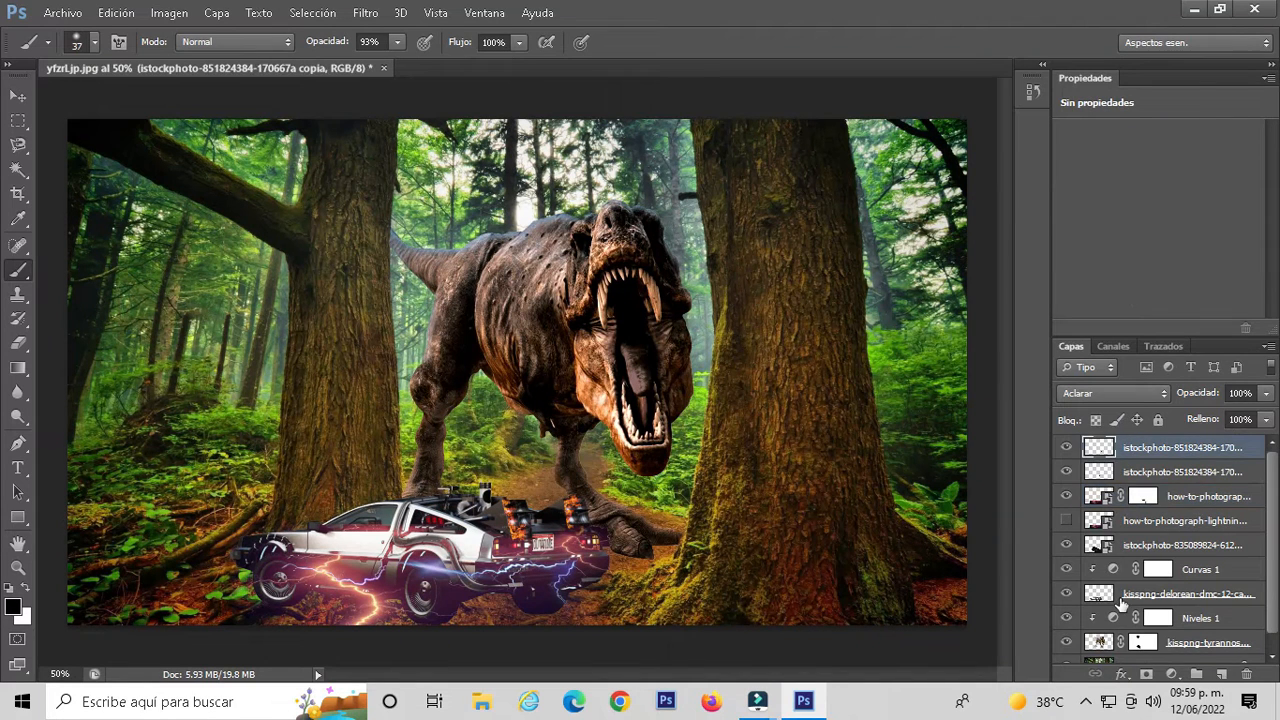
{"action": "left_click", "coordinate": [1172, 676]}
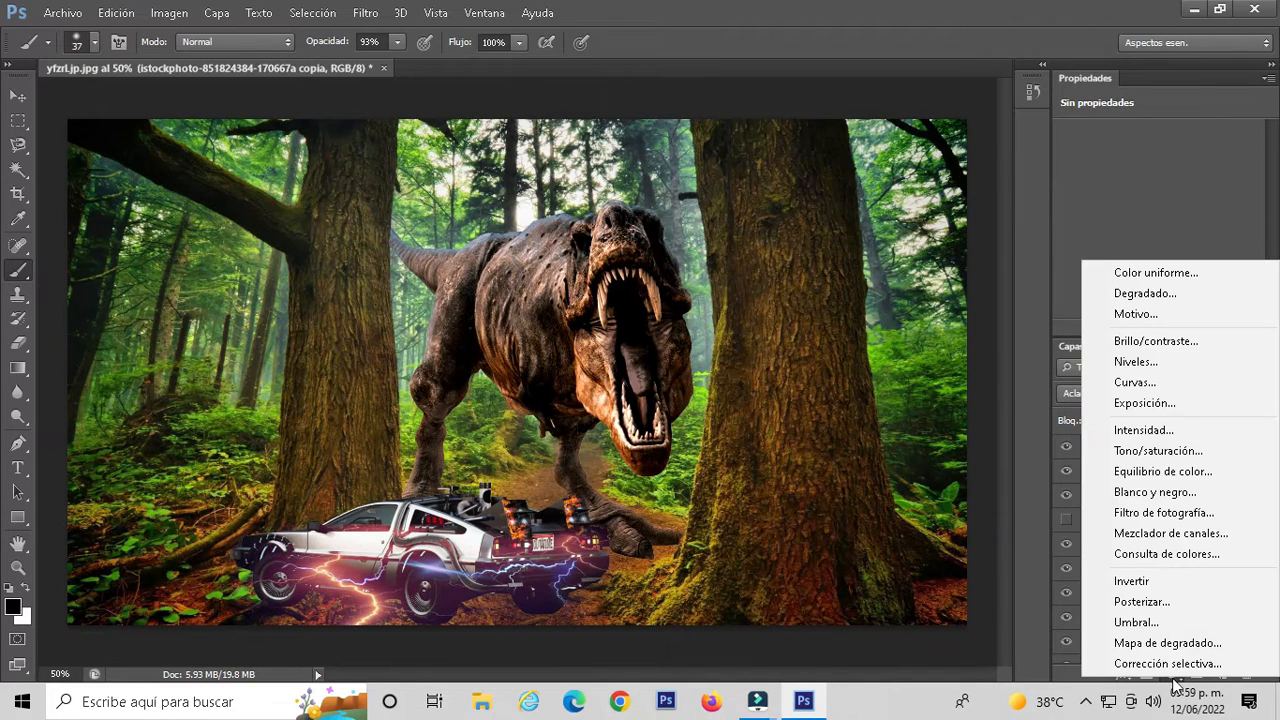
{"action": "left_click", "coordinate": [1149, 402]}
{"action": "left_click_drag", "start_coordinate": [1159, 185], "coordinate": [1158, 222]}
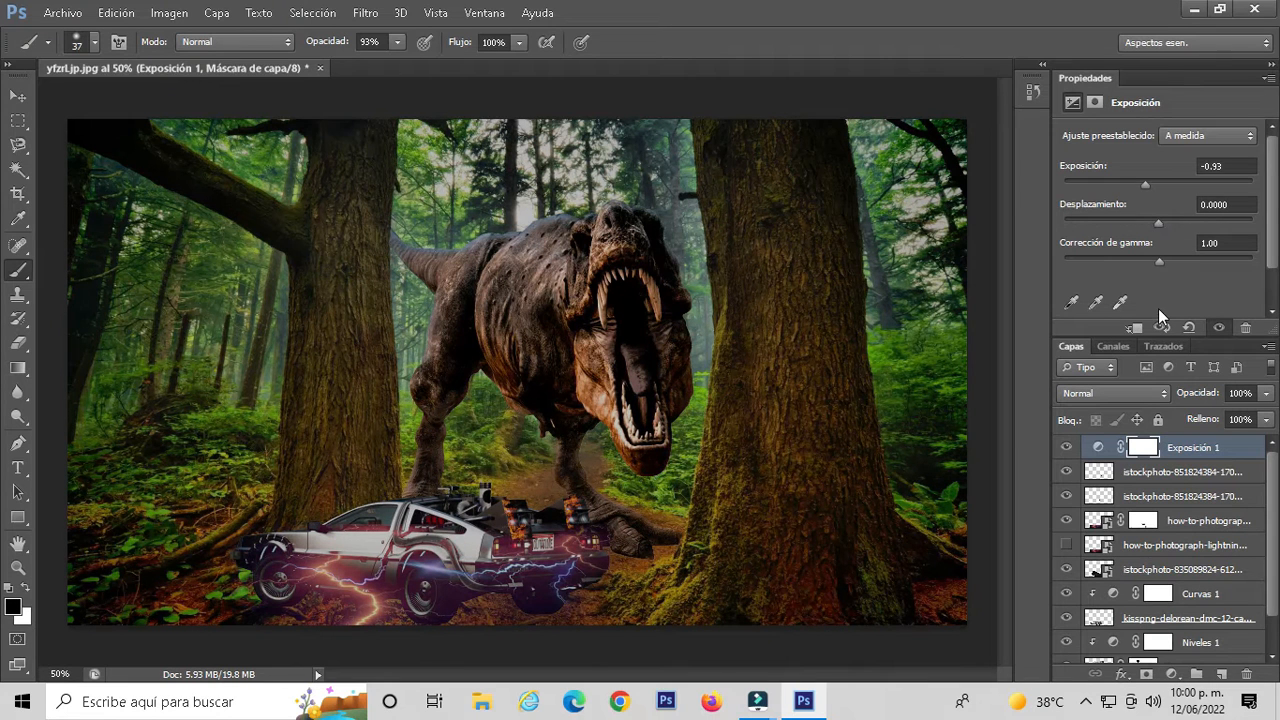
Add a Gradient Map adjustment layer above the exposure layer with the "Azul, amarillo, azul" preset and lower its opacity to 11%.
{"action": "left_click", "coordinate": [1090, 447]}
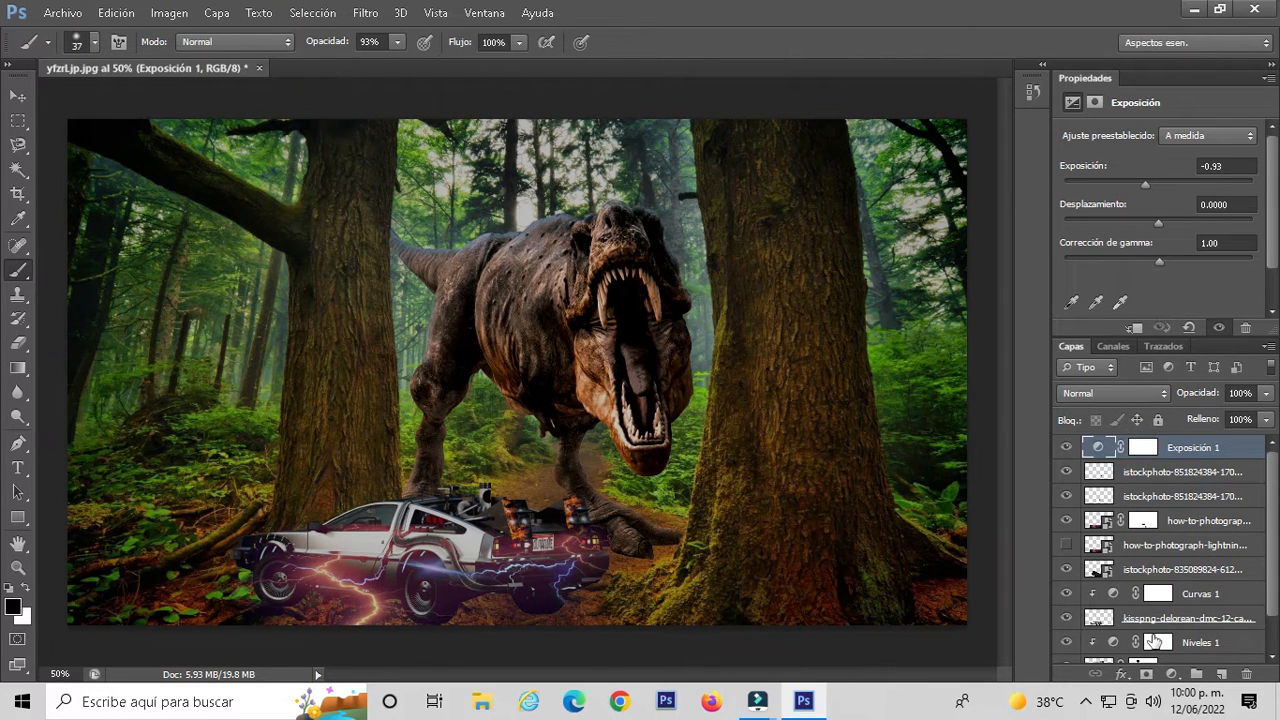
{"action": "left_click", "coordinate": [1172, 674]}
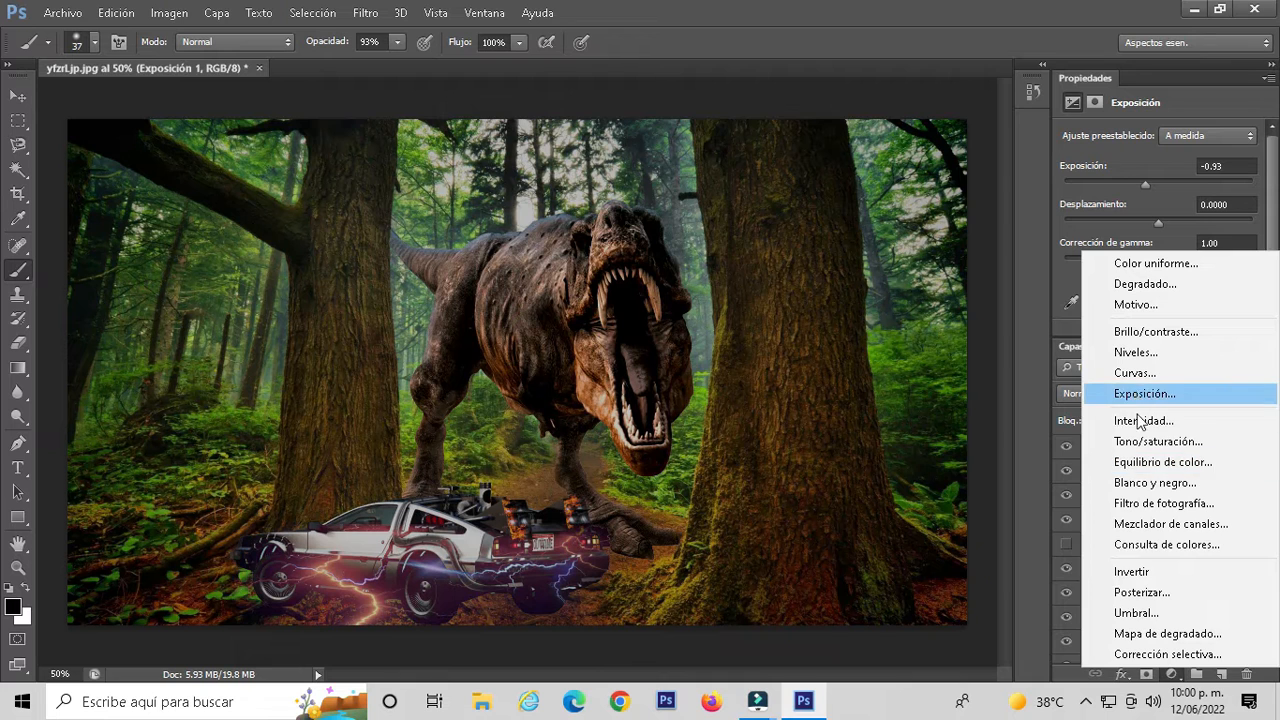
{"action": "key", "text": "Escape"}
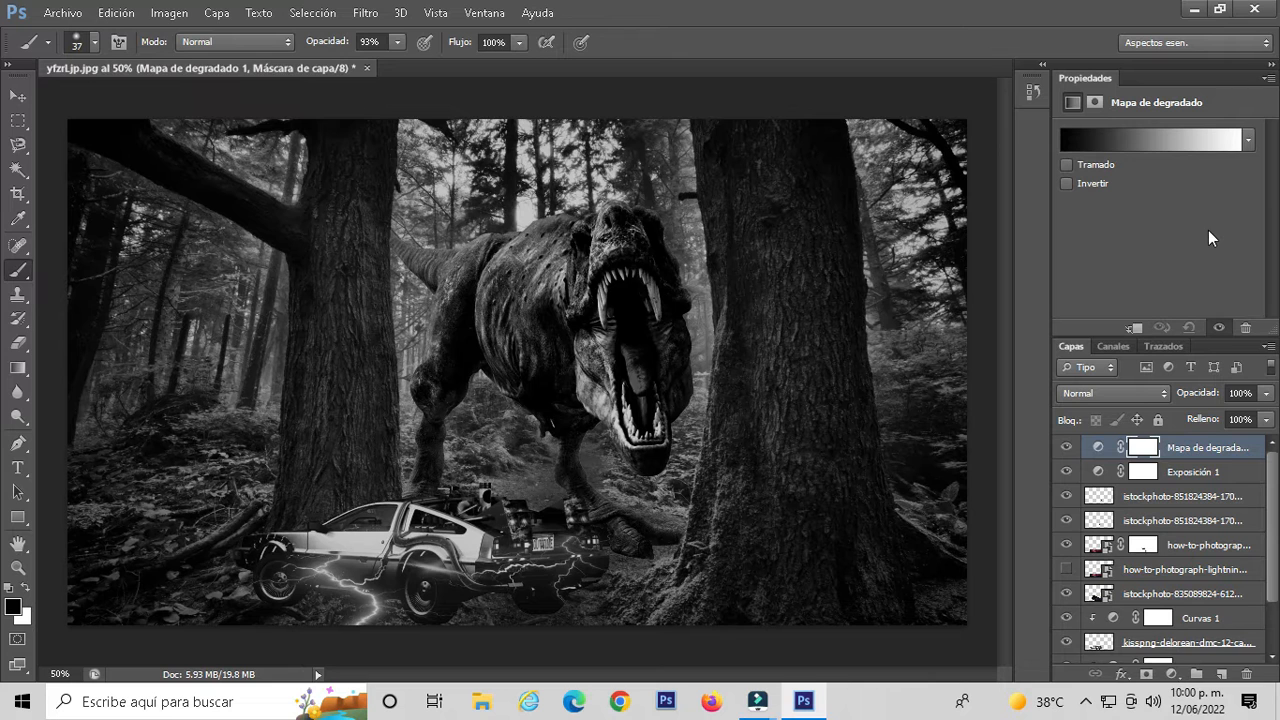
{"action": "left_click", "coordinate": [1224, 142]}
{"action": "left_click", "coordinate": [1130, 466]}
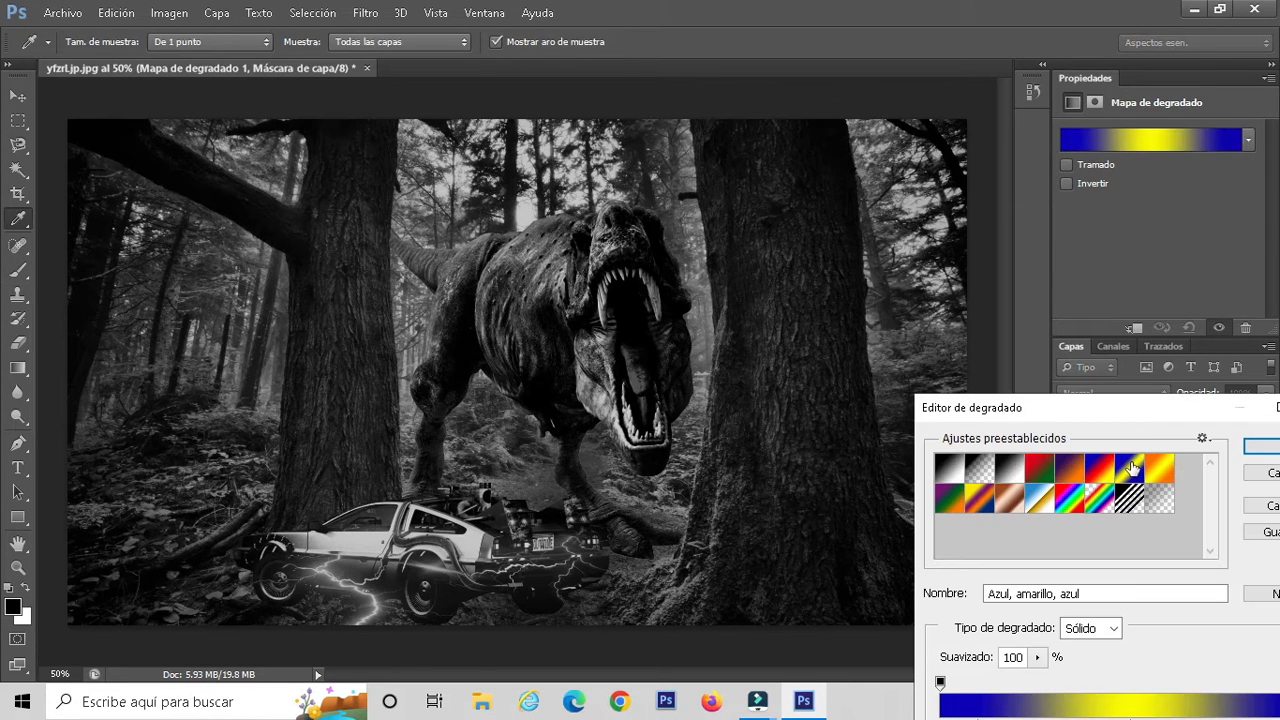
{"action": "left_click", "coordinate": [1258, 448]}
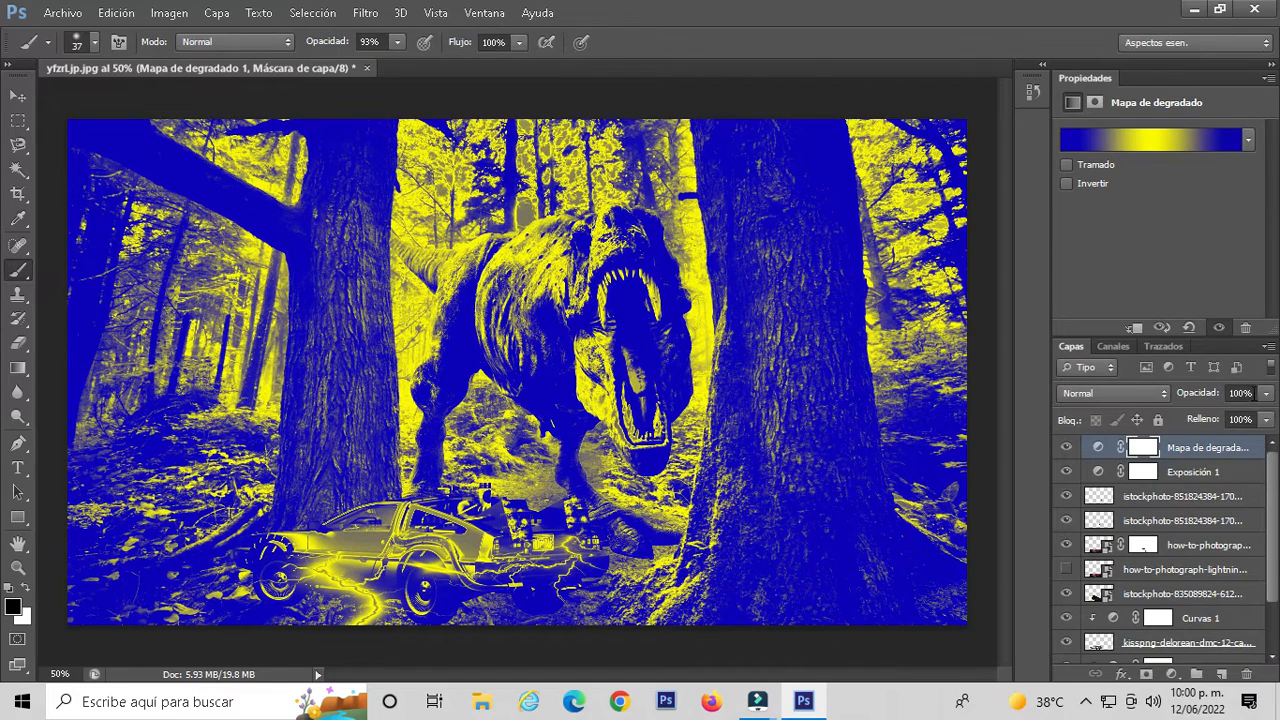
{"action": "left_click", "coordinate": [1184, 418]}
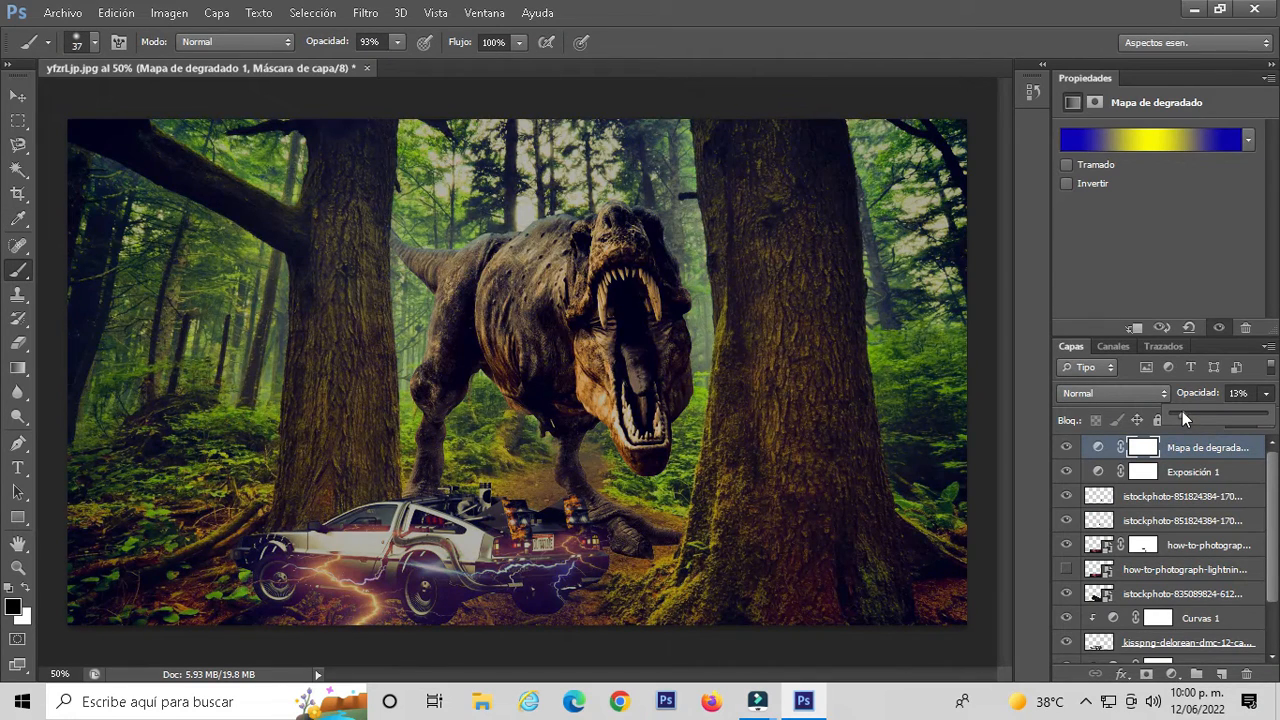
Compare several preset gradients for the gradient map and apply "Azul, rojo, amarillo".
{"action": "left_click", "coordinate": [1160, 144]}
{"action": "left_click", "coordinate": [1078, 468]}
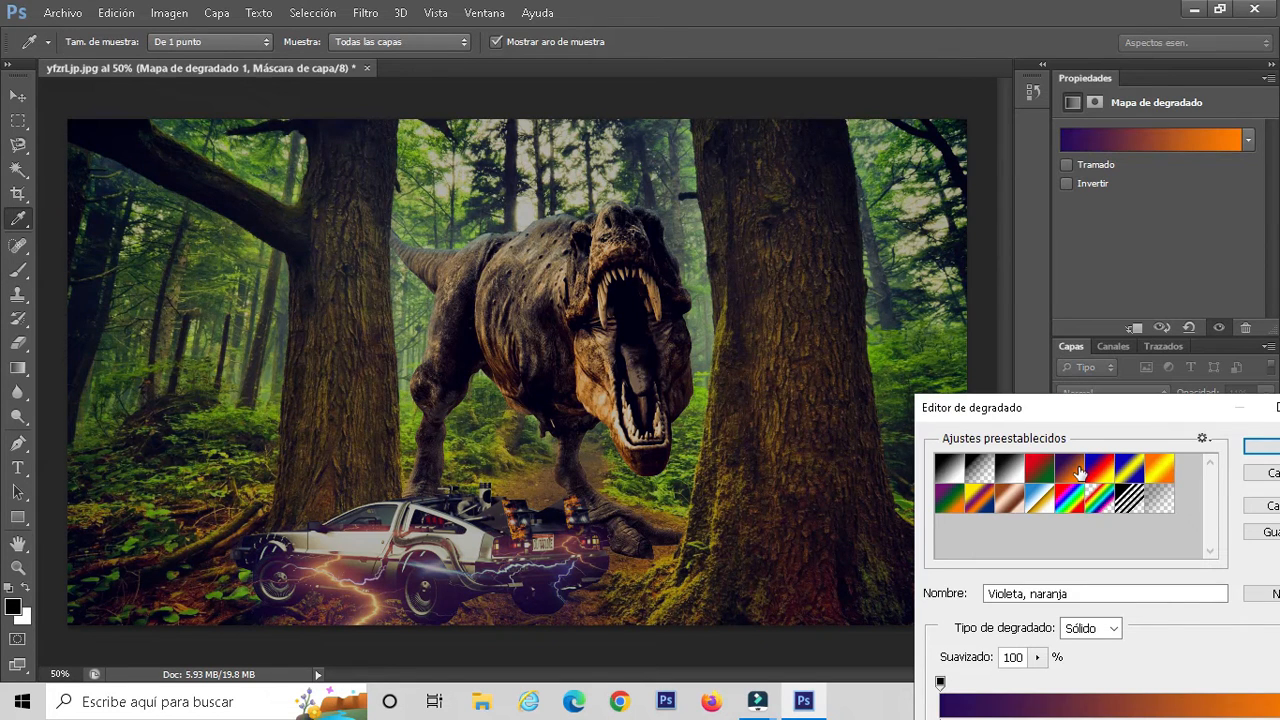
{"action": "left_click", "coordinate": [1100, 468]}
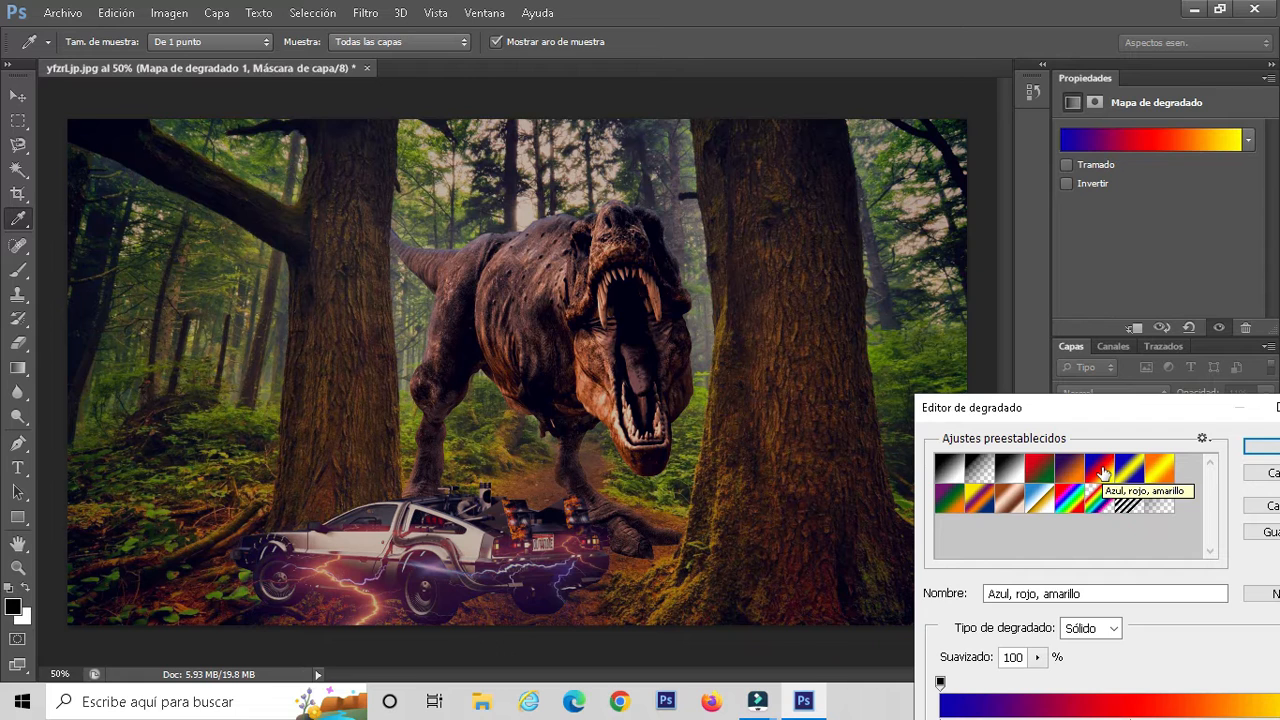
{"action": "left_click", "coordinate": [1038, 474]}
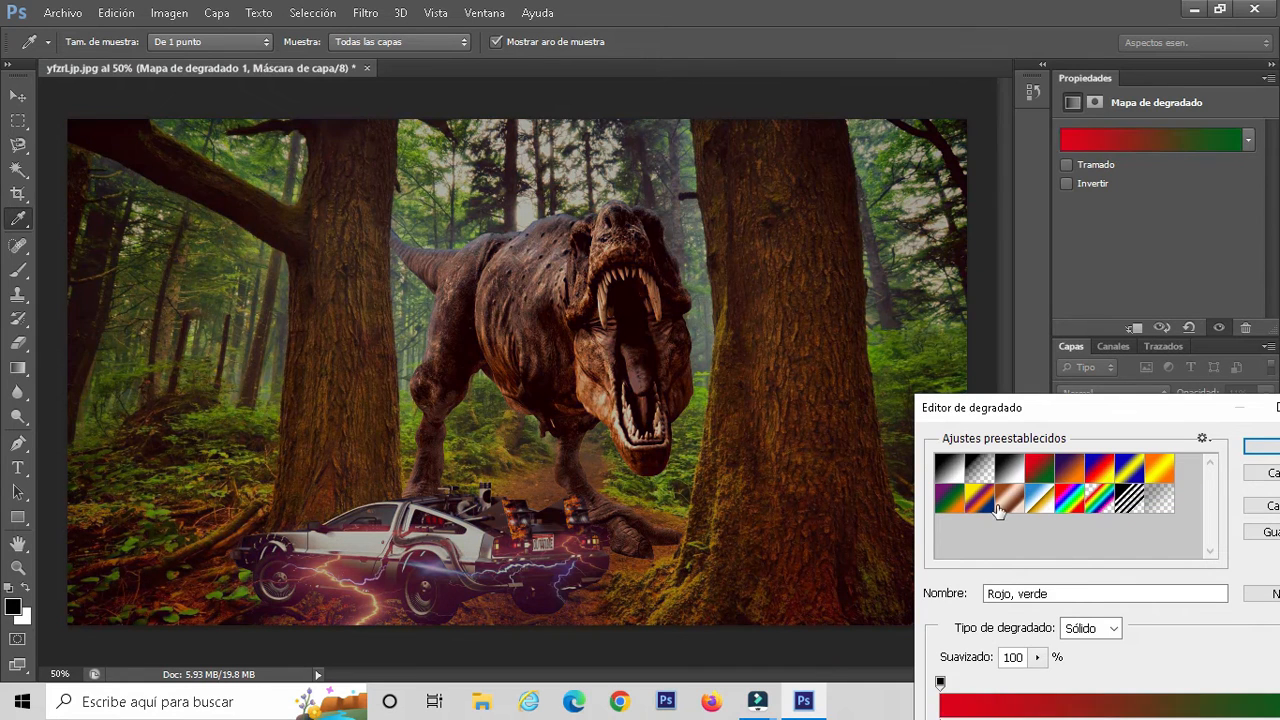
{"action": "left_click", "coordinate": [998, 511]}
{"action": "left_click", "coordinate": [976, 510]}
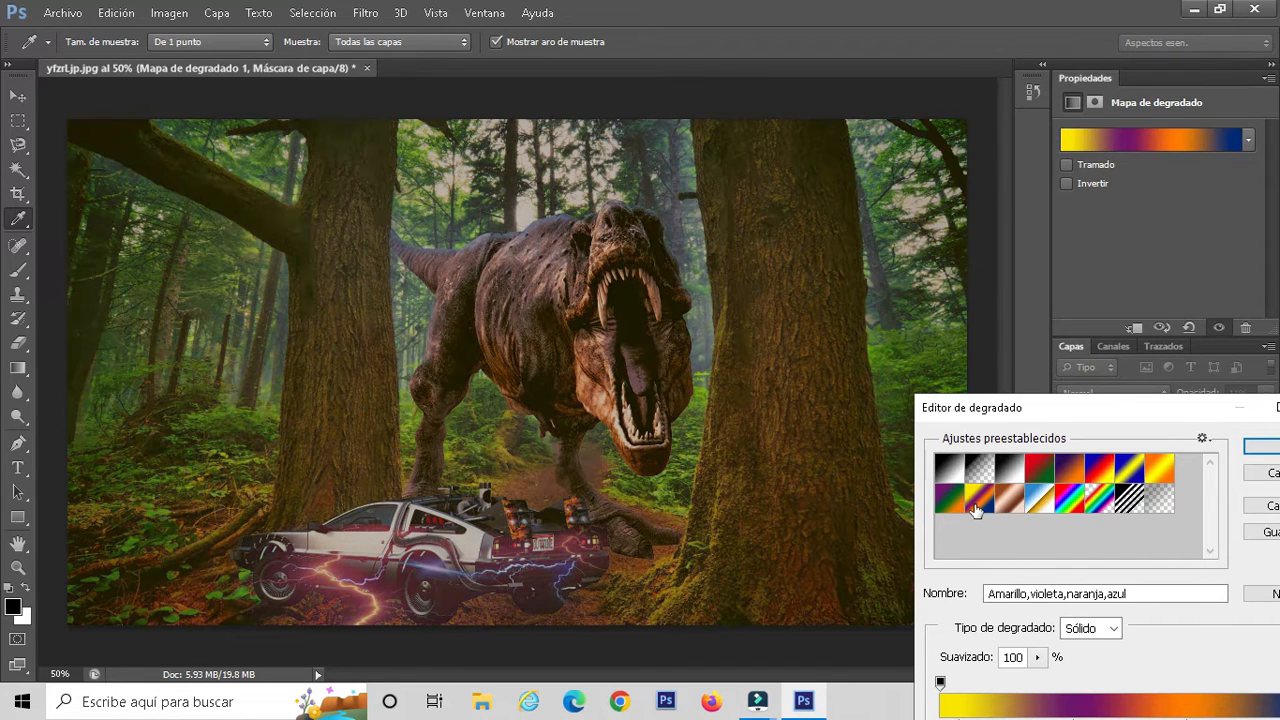
{"action": "left_click", "coordinate": [953, 503]}
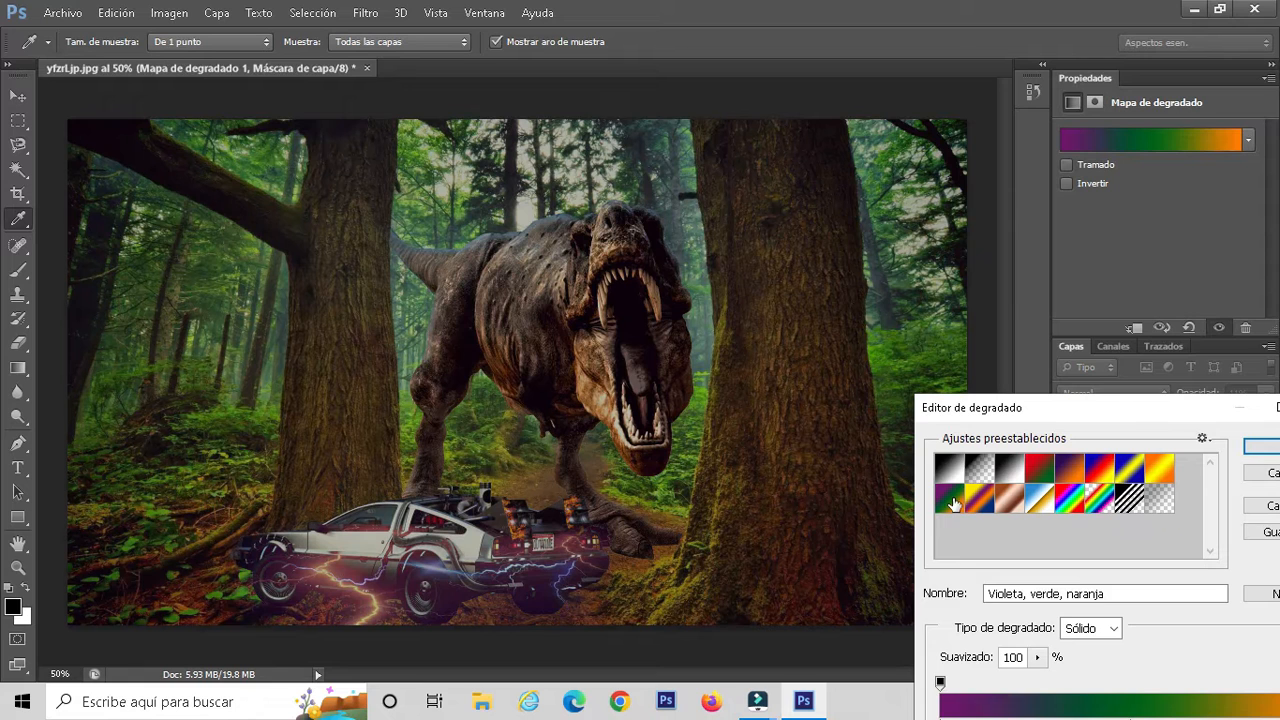
{"action": "left_click", "coordinate": [1125, 475]}
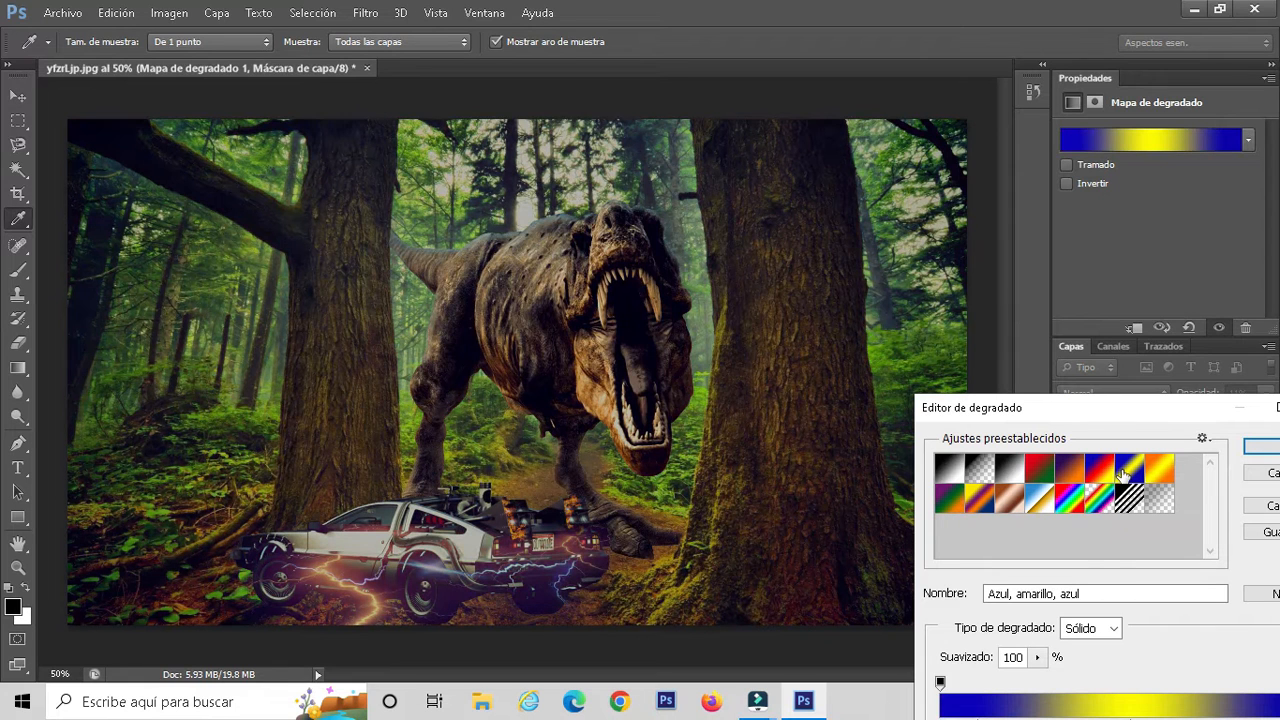
{"action": "left_click", "coordinate": [1102, 469]}
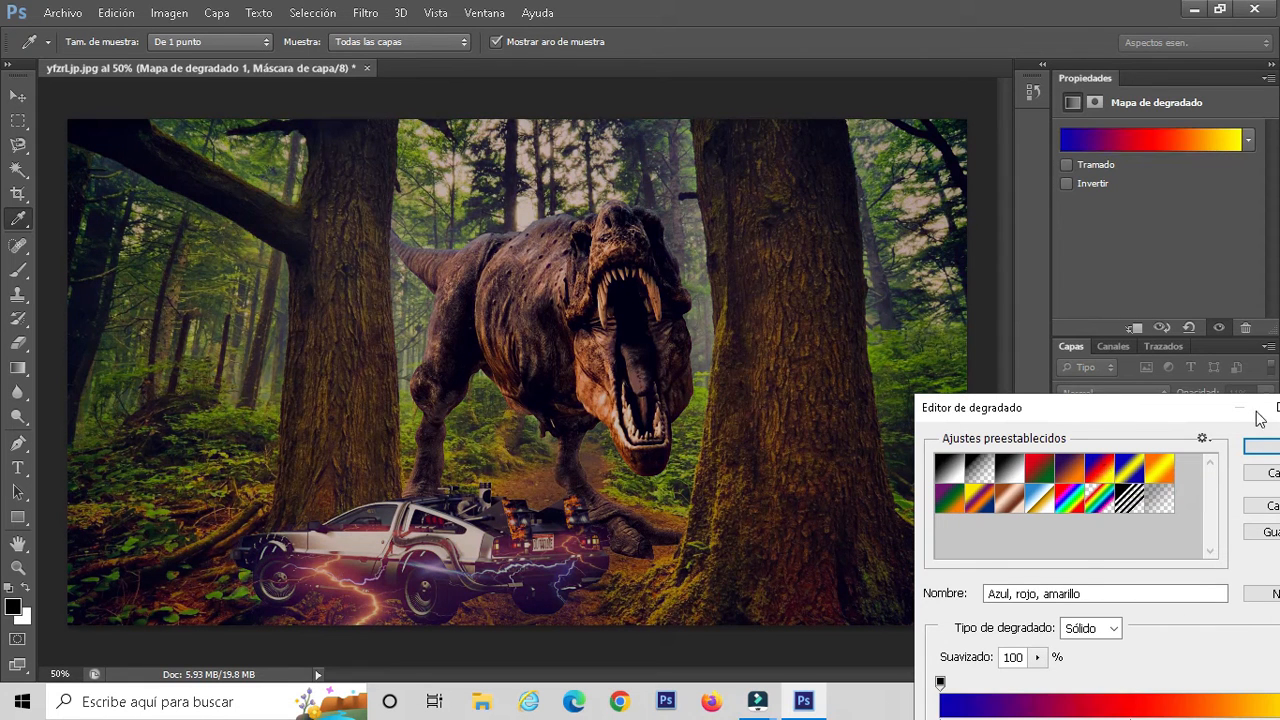
{"action": "key", "text": "b"}
{"action": "left_click", "coordinate": [1261, 447]}
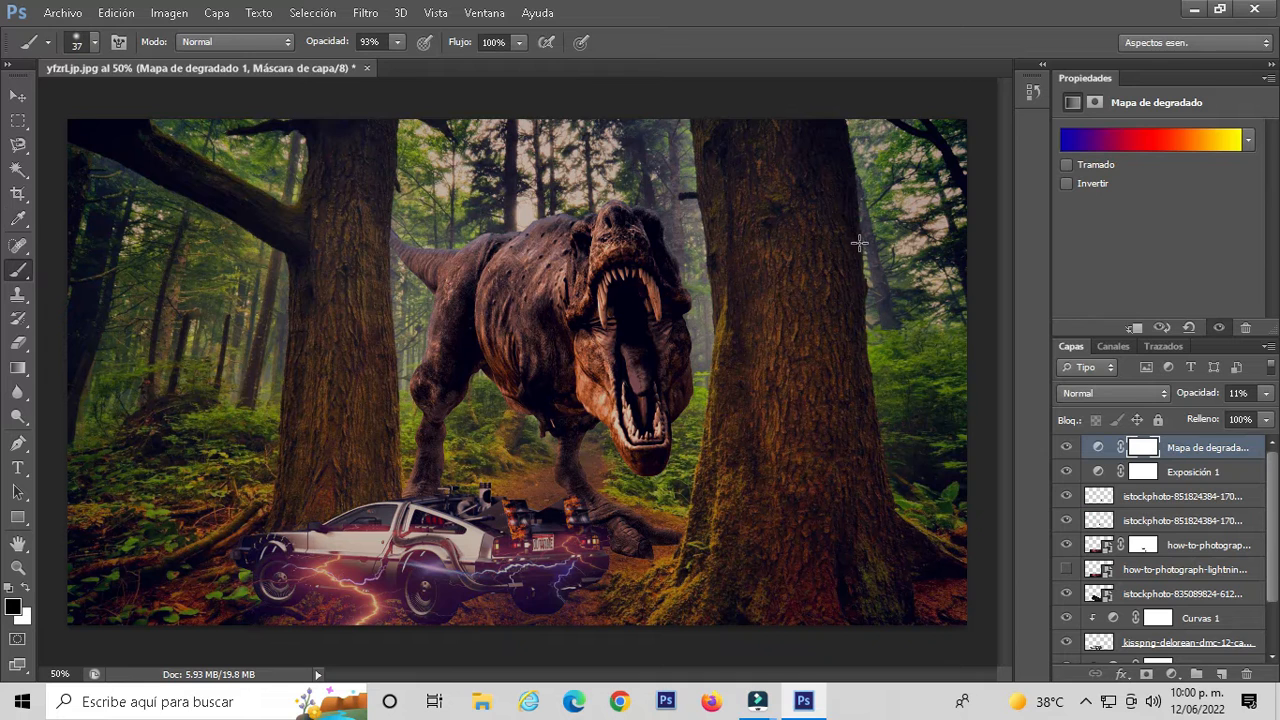
{"action": "key", "text": "alt+F9"}
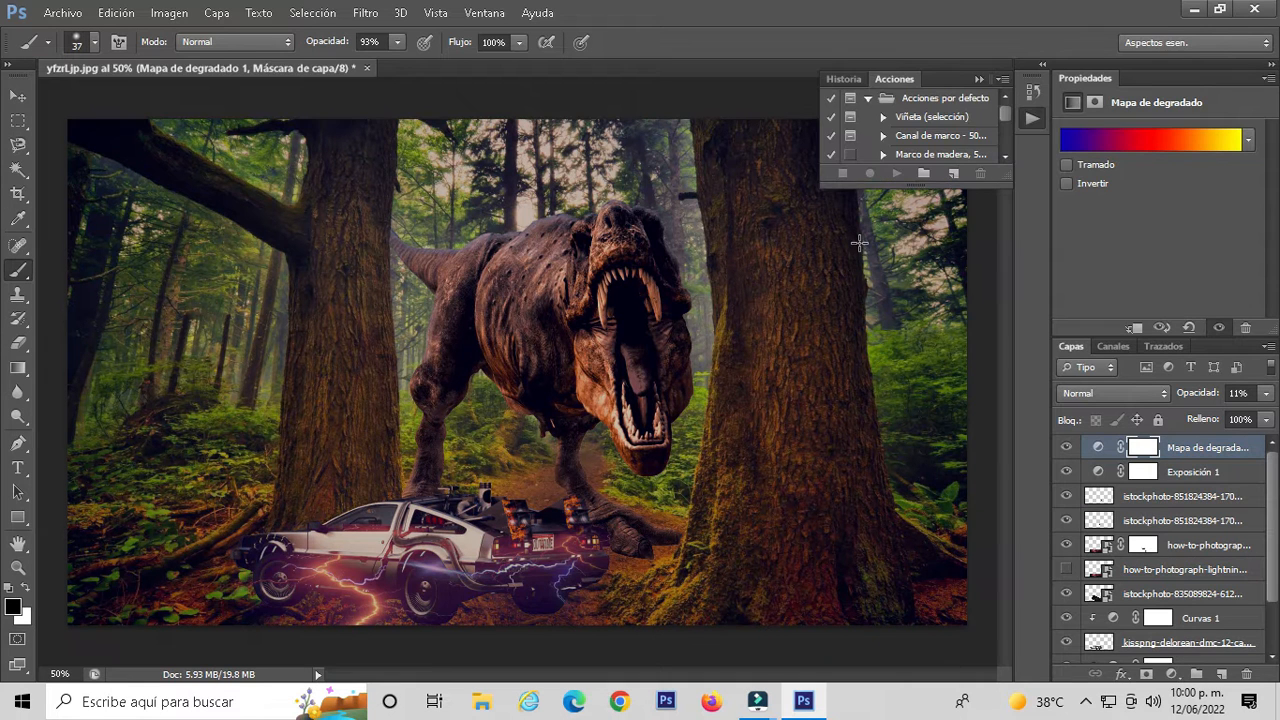
{"action": "left_click", "coordinate": [1193, 9]}
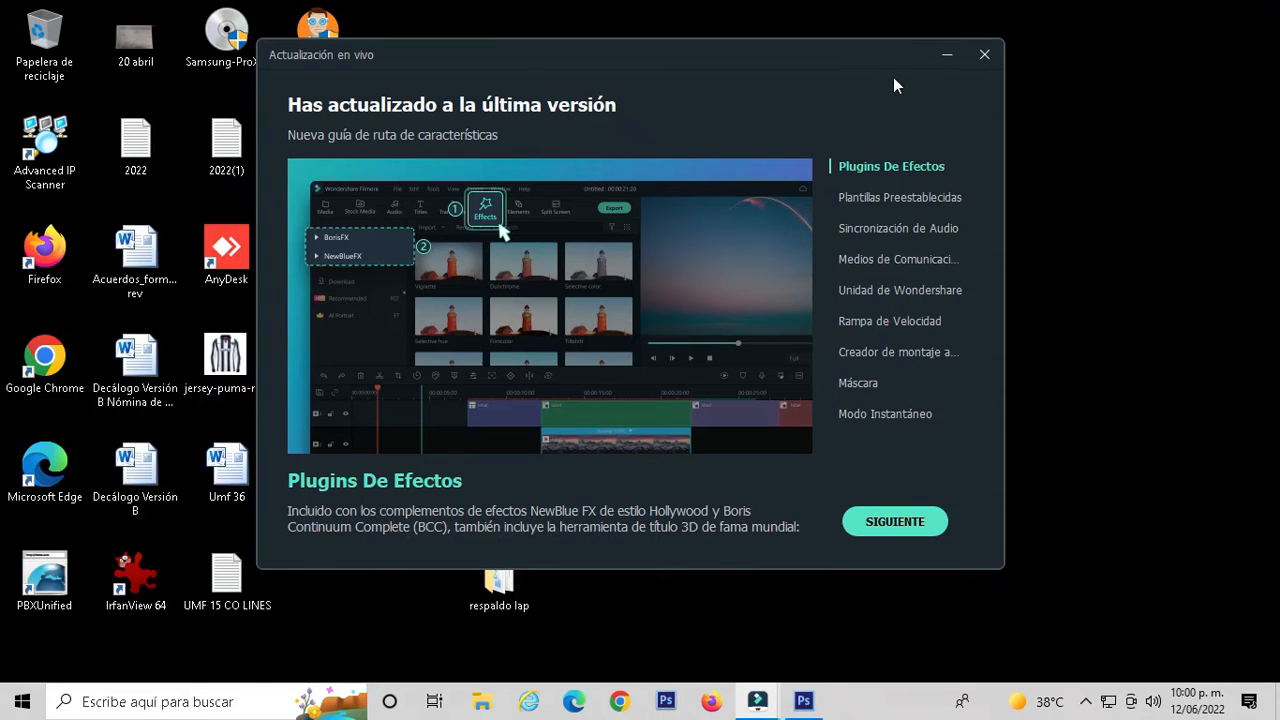